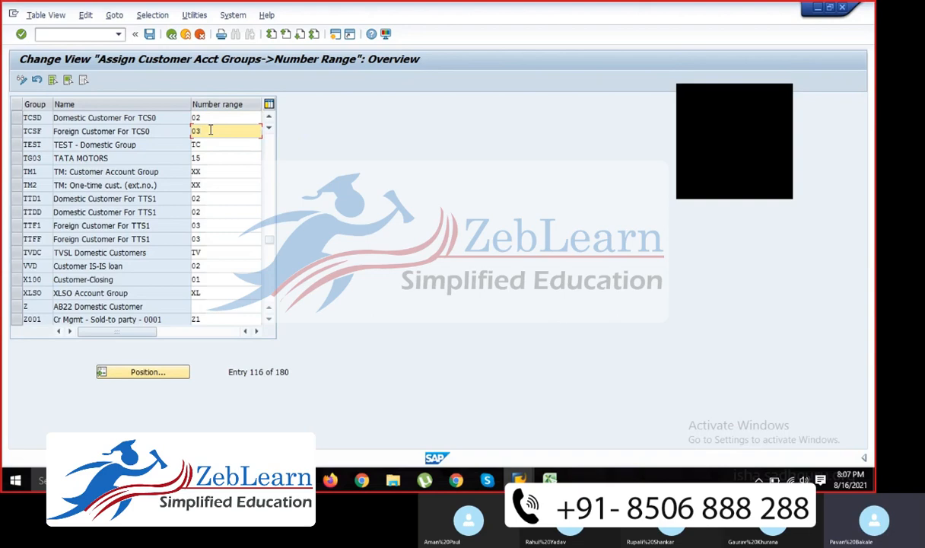
Step: Save the number range assignments of the customer account groups and return to the implementation guide
left_click(150, 34)
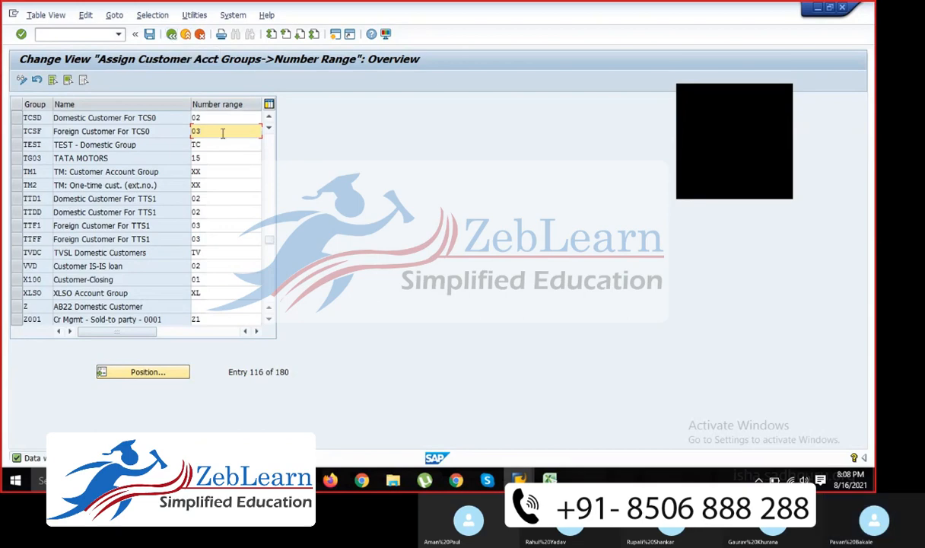
left_click(173, 35)
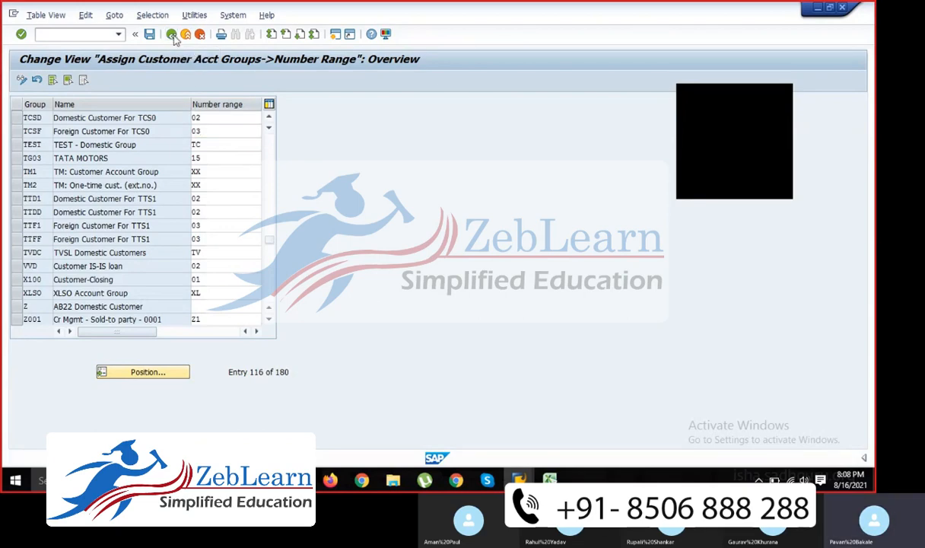
Step: Switch to Skype to check the call's participant list and joining options, and return to the SAP implementation guide
left_click(487, 480)
left_click(446, 439)
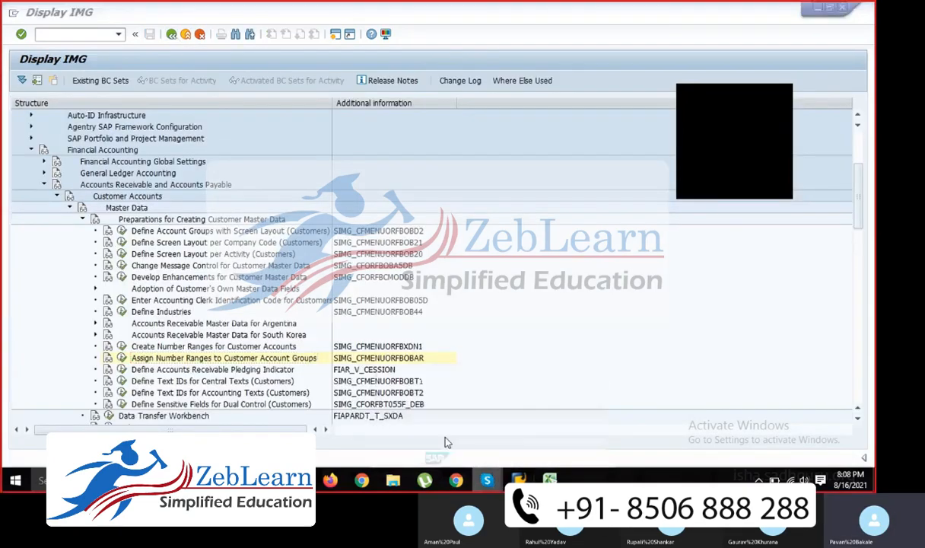
left_click(53, 75)
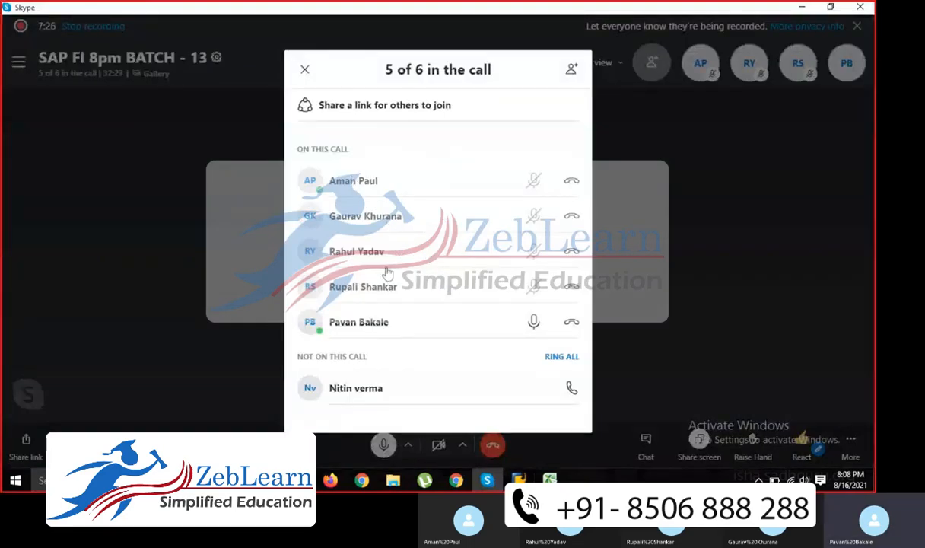
left_click(304, 69)
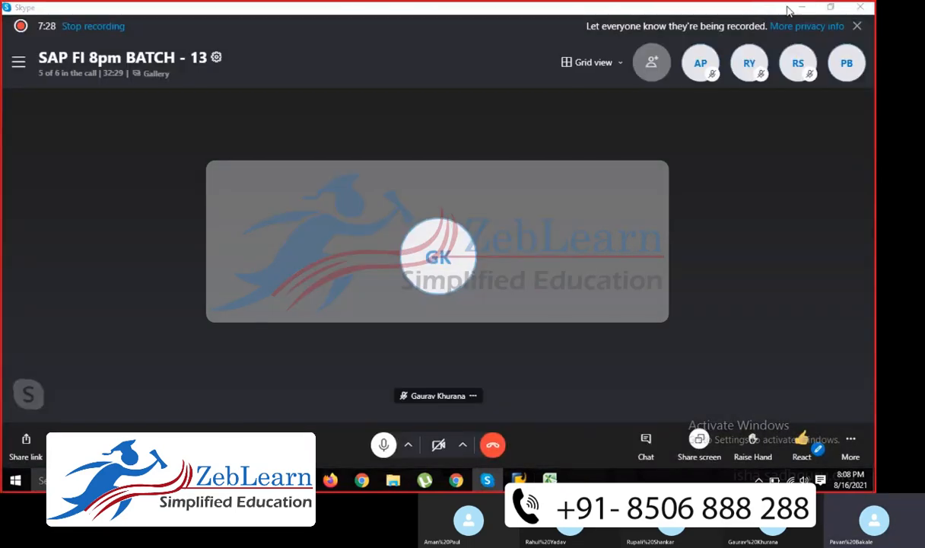
left_click(801, 7)
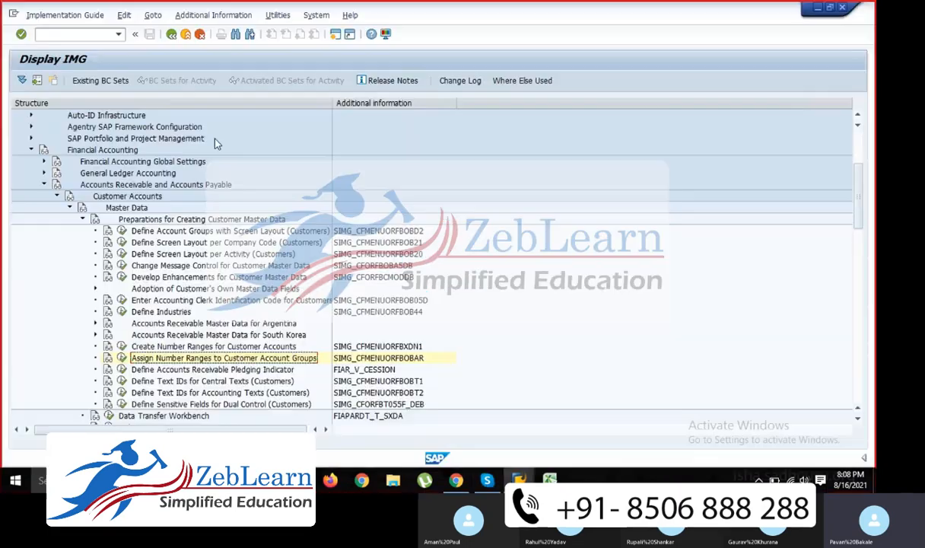
left_click(161, 347)
left_click(190, 359)
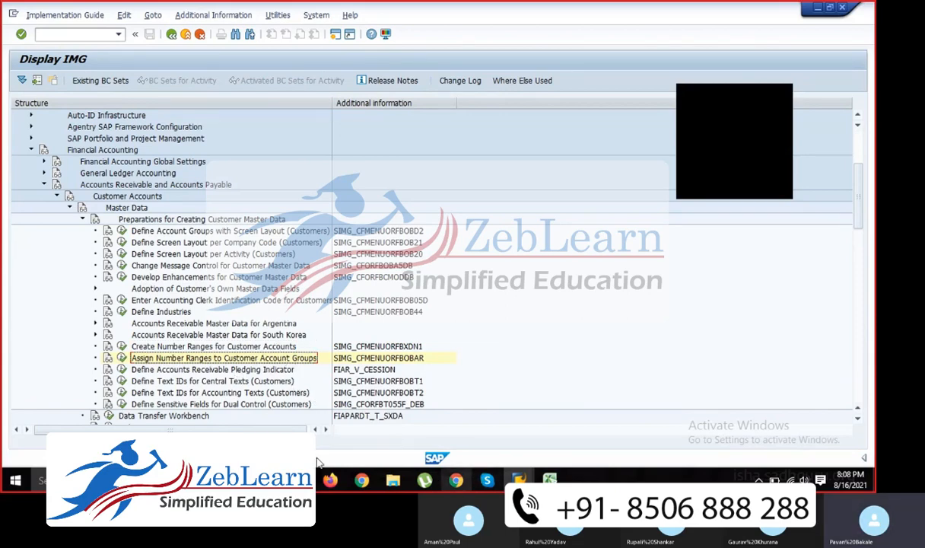
left_click(488, 480)
left_click(450, 423)
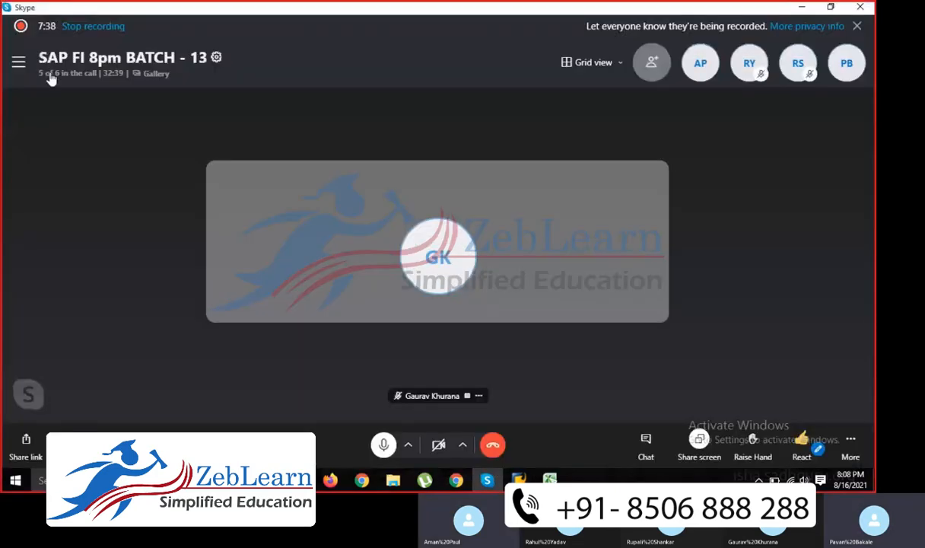
left_click(49, 75)
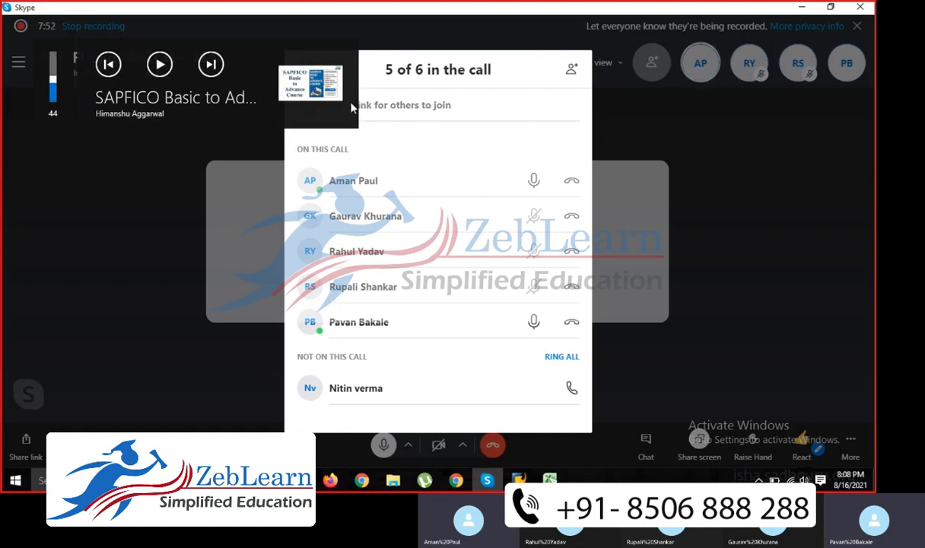
left_click(410, 97)
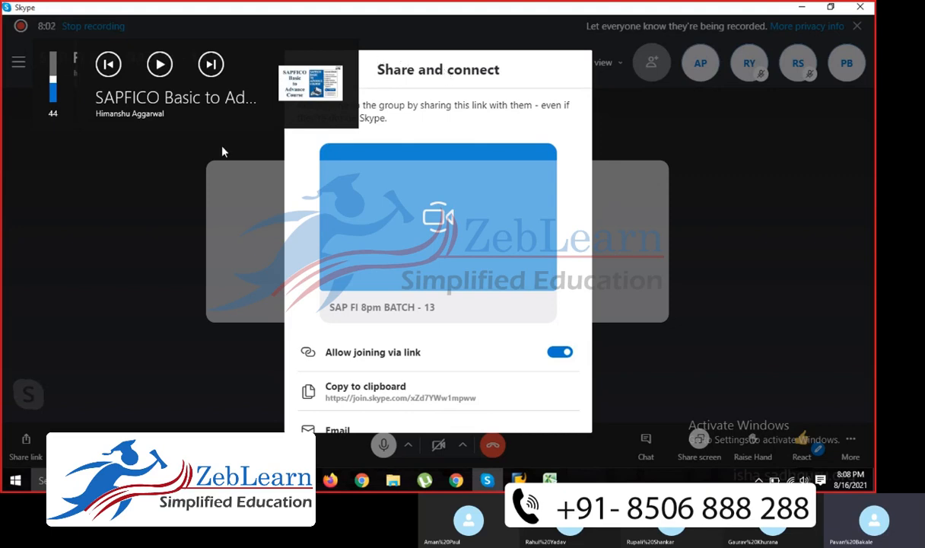
left_click(803, 7)
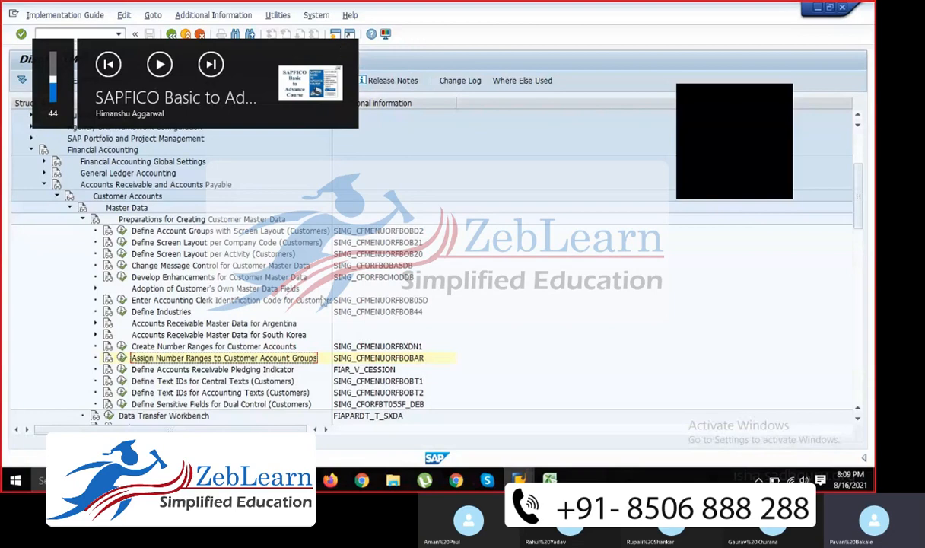
Step: Collapse Customer Accounts and expand Vendor Accounts, Master Data, down to Preparations for Creating Vendor Master Data
left_click(56, 196)
double_click(120, 208)
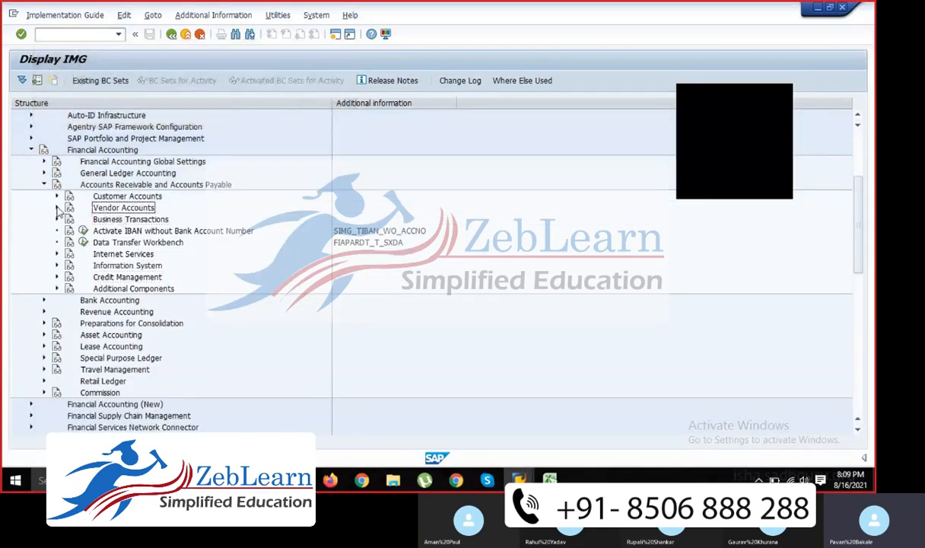
left_click(111, 219)
left_click(69, 219)
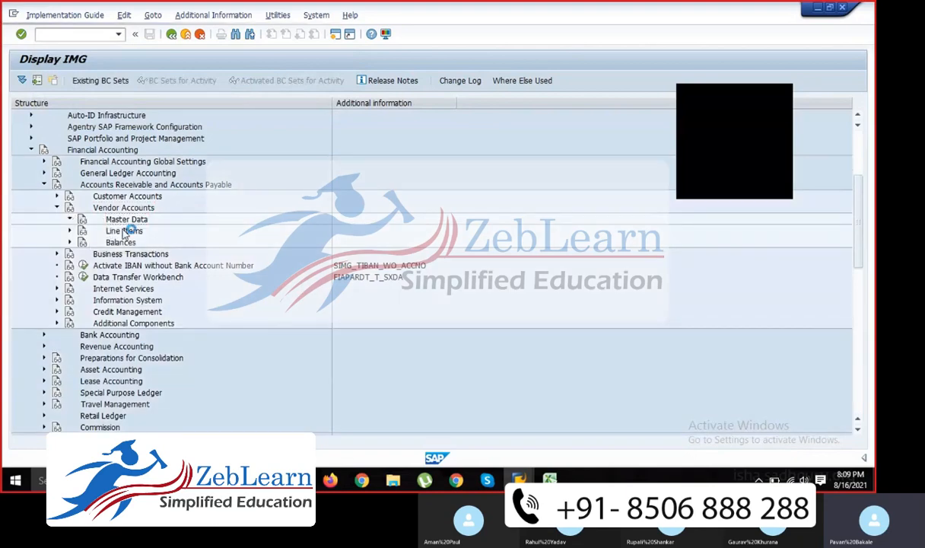
left_click(130, 232)
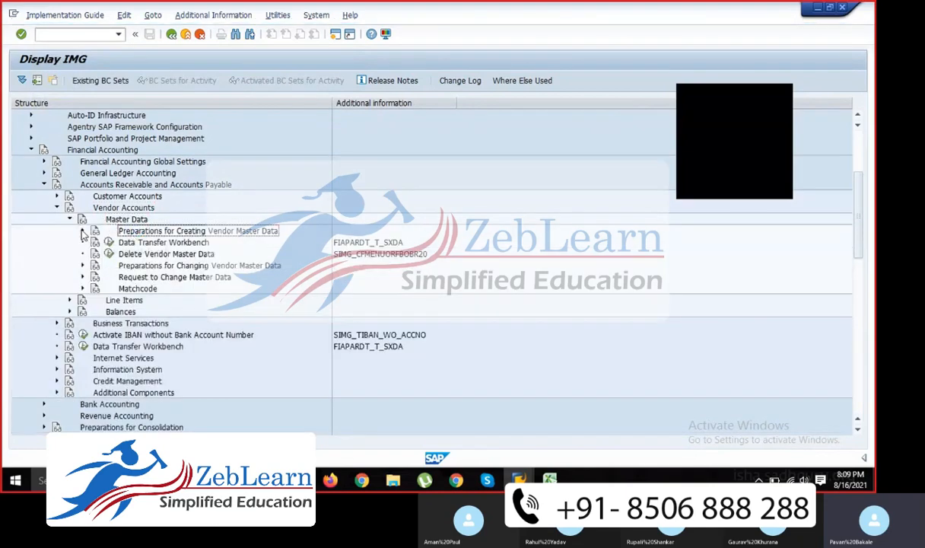
left_click(82, 231)
left_click(199, 221)
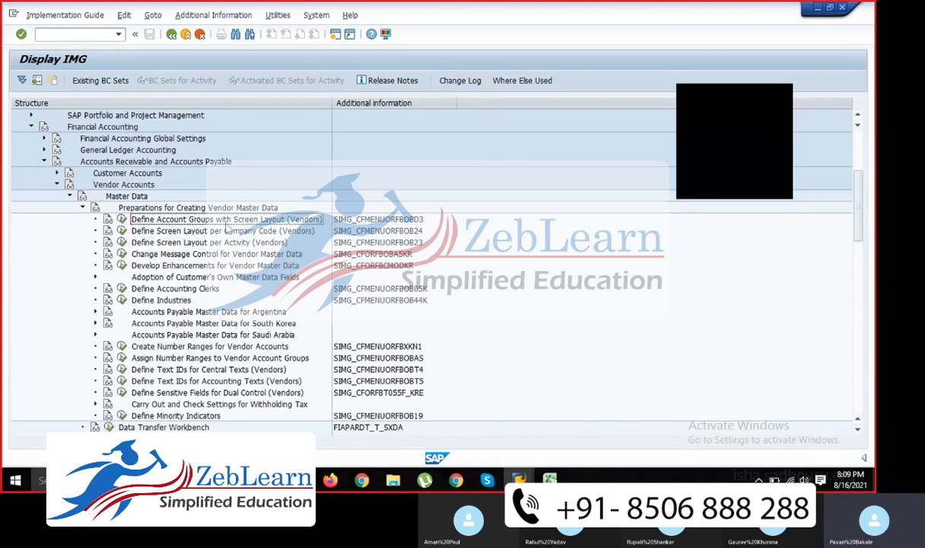
Step: Execute Define Account Groups with Screen Layout (Vendors) and open a new account group entry
left_click(121, 219)
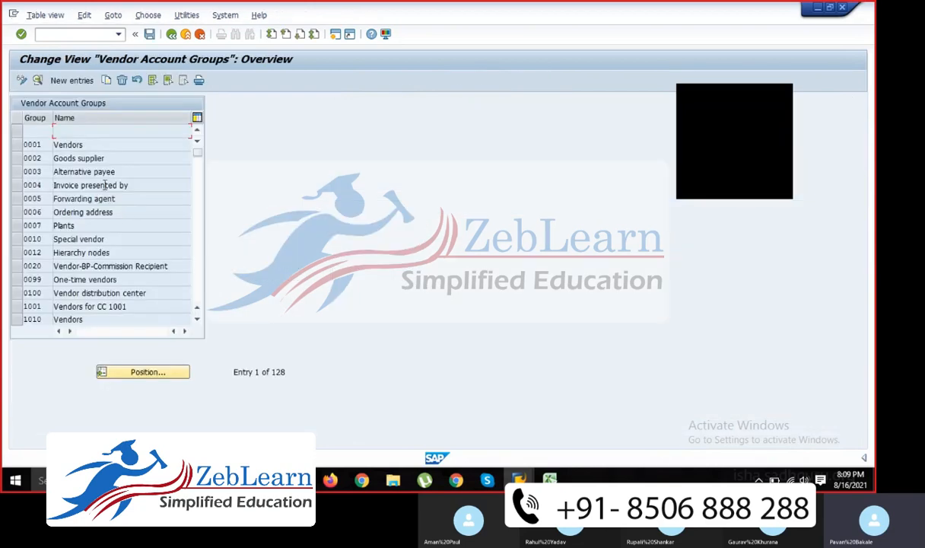
left_click(70, 80)
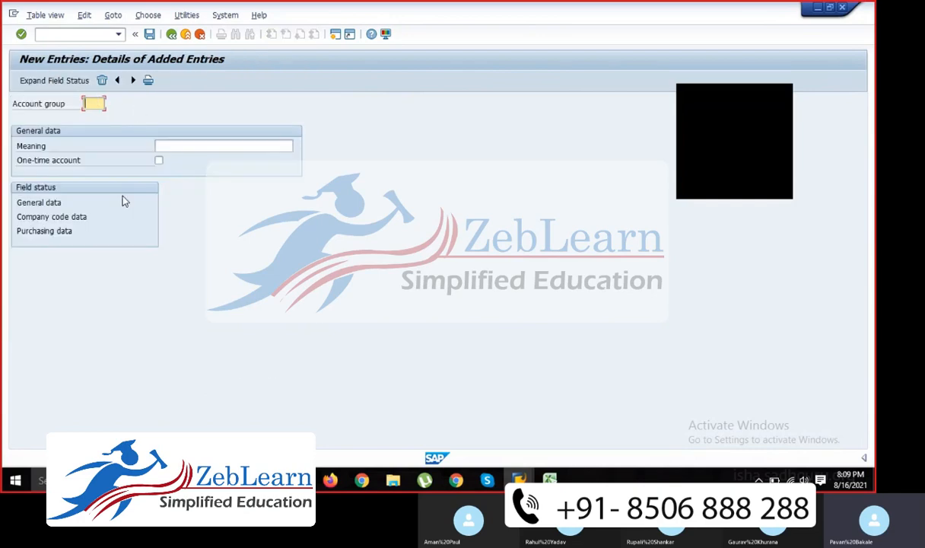
key("F4")
Step: Switch to the Excel code sheet and copy TCSD/TCSF from Customer Group into the 8pm Batch row's Vendor Group cell
key("alt+Tab")
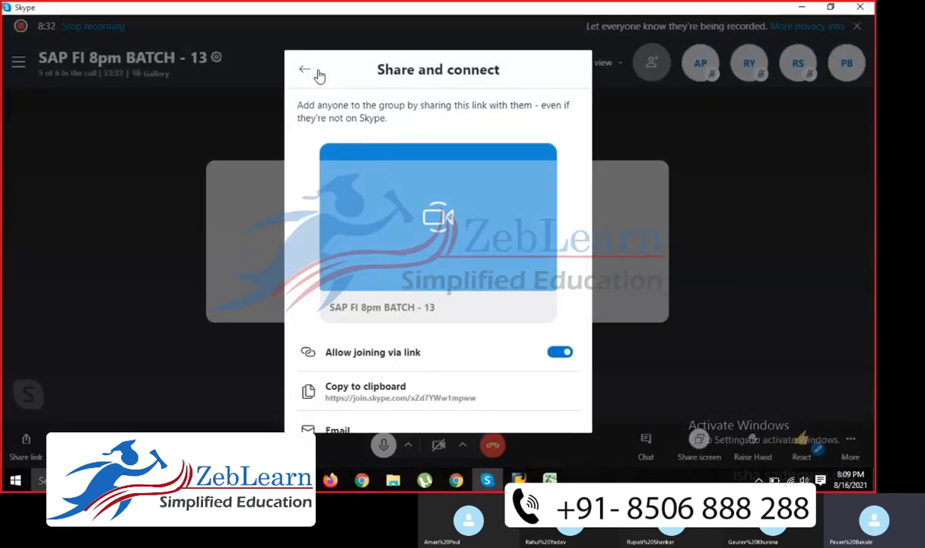
key("alt+Tab")
key("alt+Tab")
key("alt+Tab")
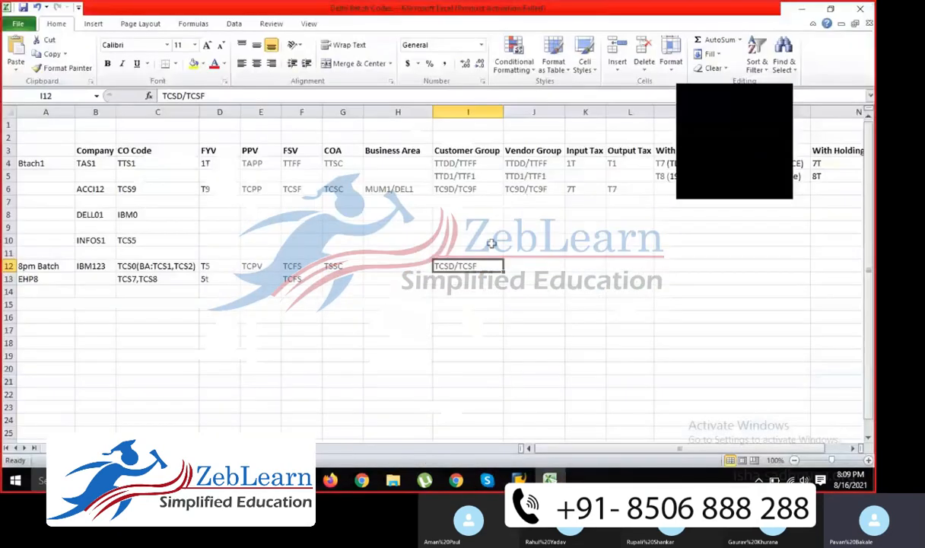
key("ctrl+c")
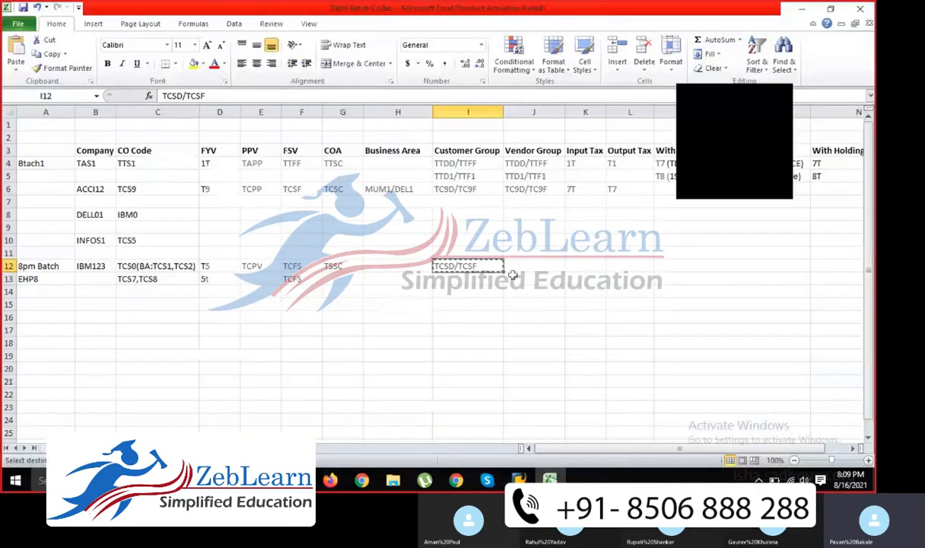
left_click(534, 266)
key("ctrl+v")
key("Escape")
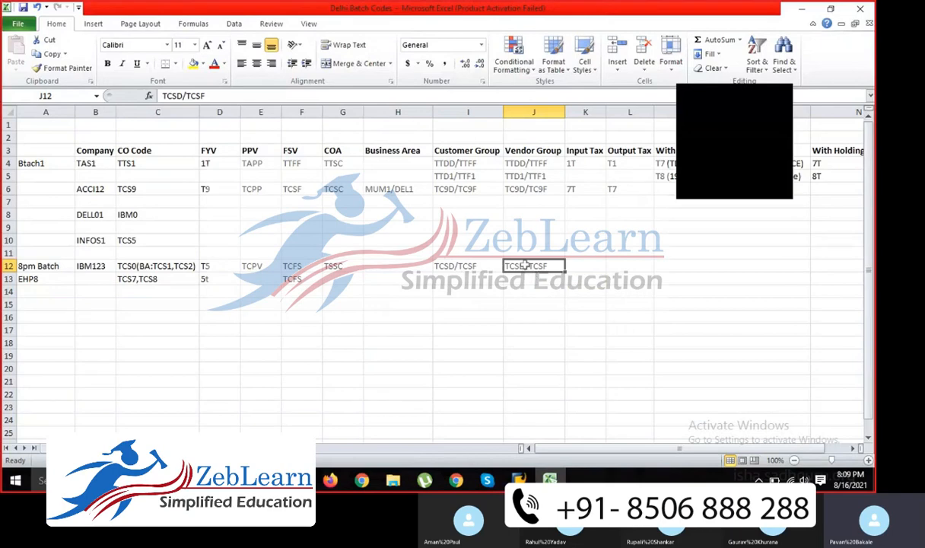
Step: Copy the code TCSD from the 8pm Batch row's Vendor Group cell into the new SAP entry's account group
double_click(527, 266)
left_click_drag(525, 267, 503, 263)
left_click_drag(527, 152, 526, 228)
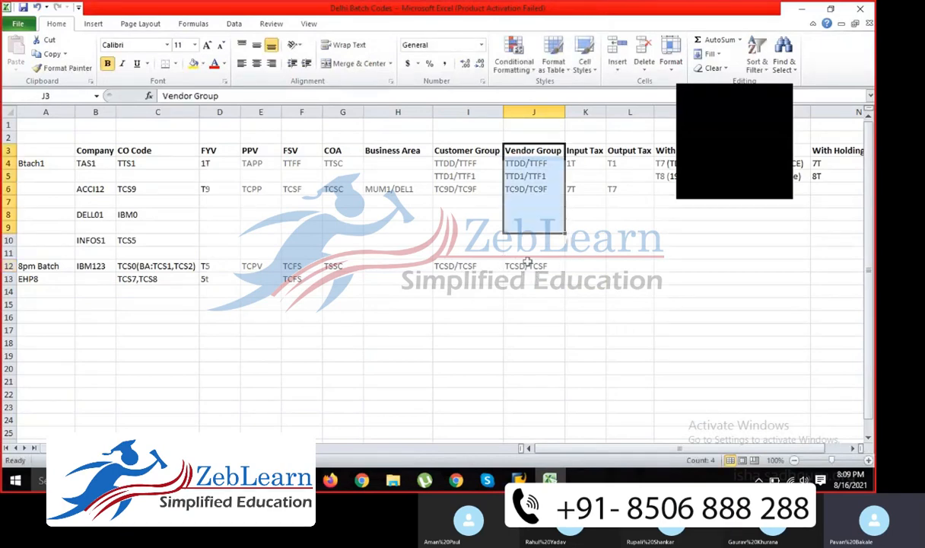
double_click(526, 266)
left_click_drag(526, 266, 504, 265)
key("ctrl+c")
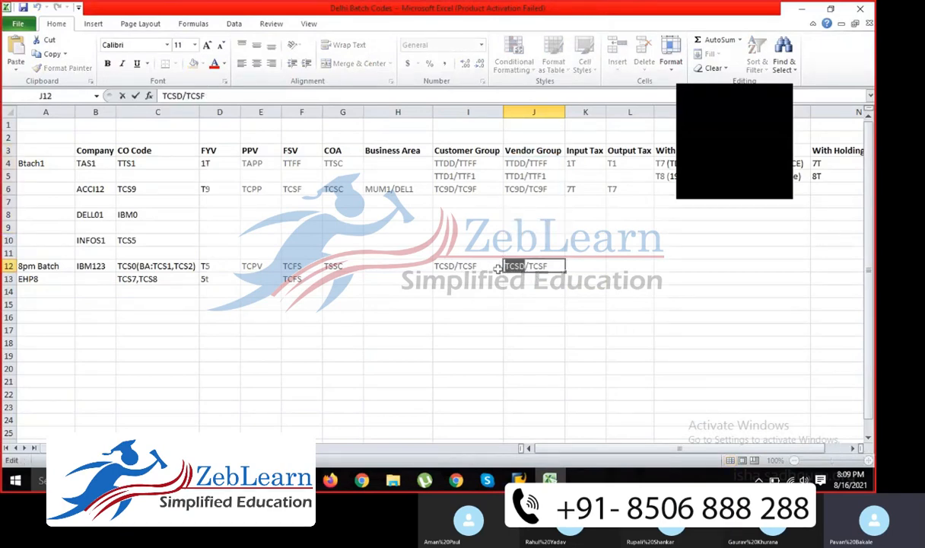
key("alt+Tab")
key("ctrl+v")
Step: Set the meaning of account group TCSD to "Domestic Vendor Group For TCS0"
left_click(193, 147)
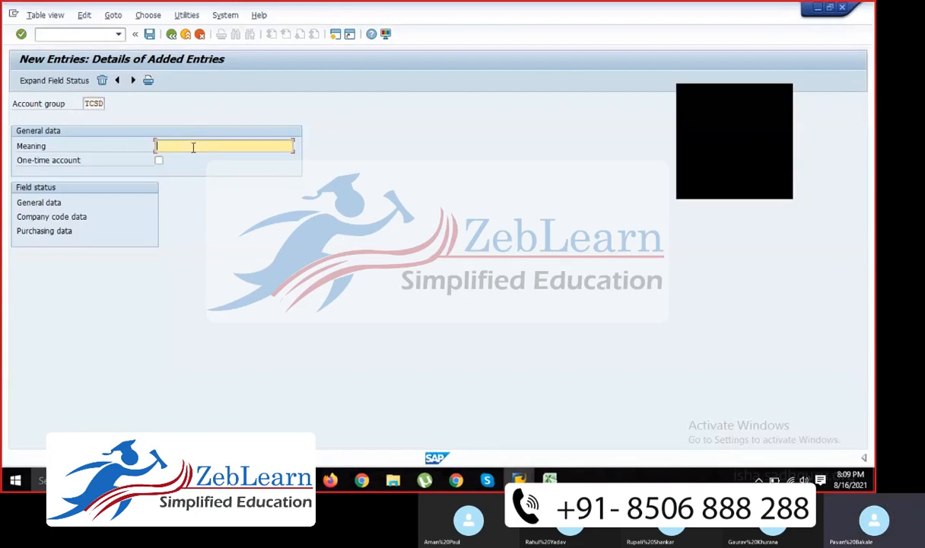
type("D")
key("Down")
key("BackSpace")
key("BackSpace")
key("BackSpace")
key("BackSpace")
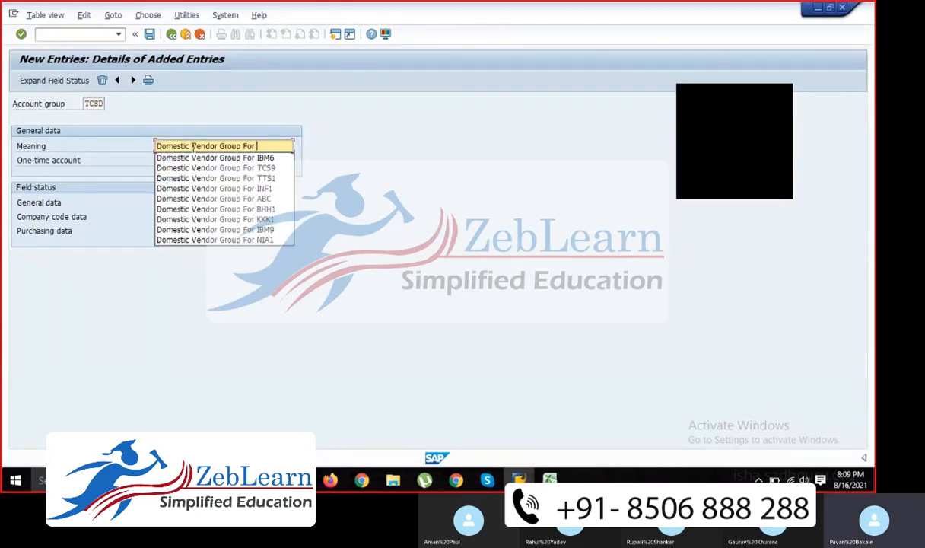
type("TCSD")
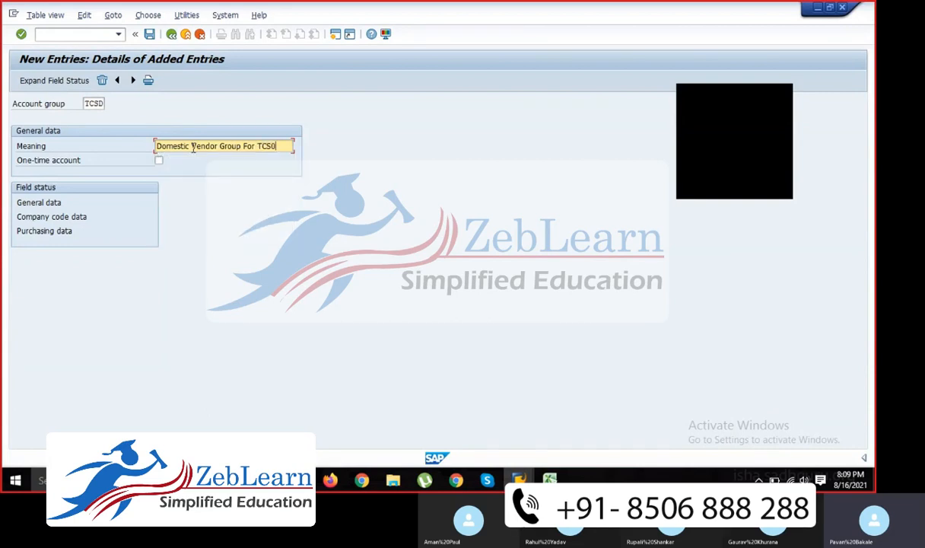
Step: Examine the address field statuses under the general data of account group TCSD and return to its entry details
left_click(97, 104)
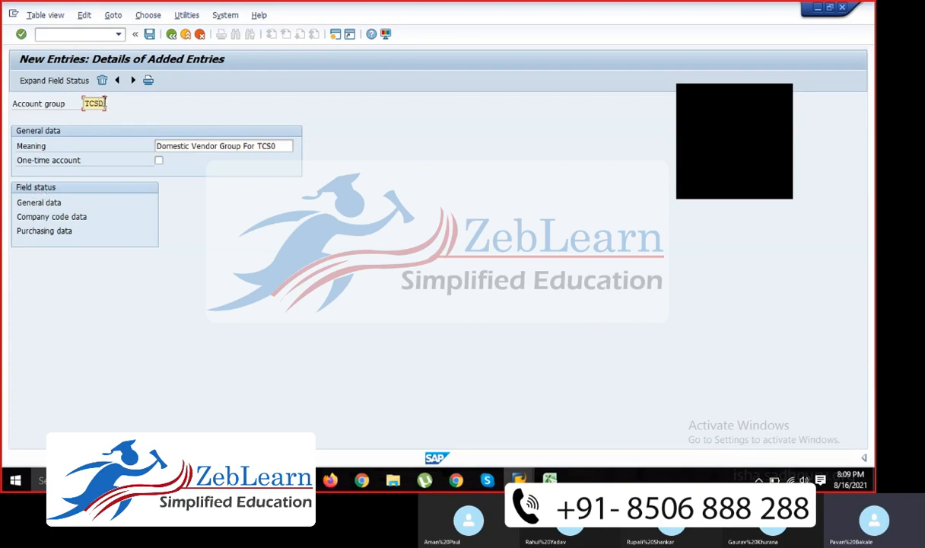
double_click(95, 104)
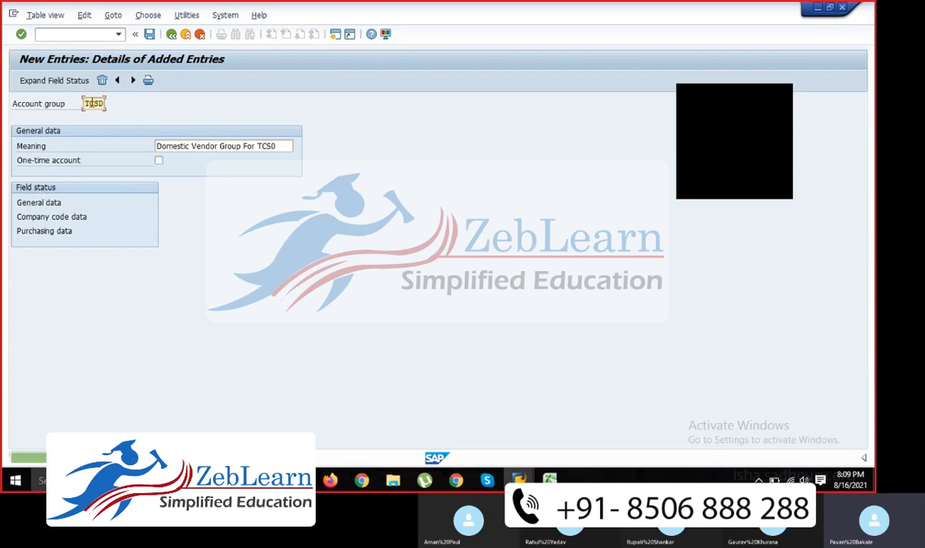
double_click(34, 203)
double_click(60, 191)
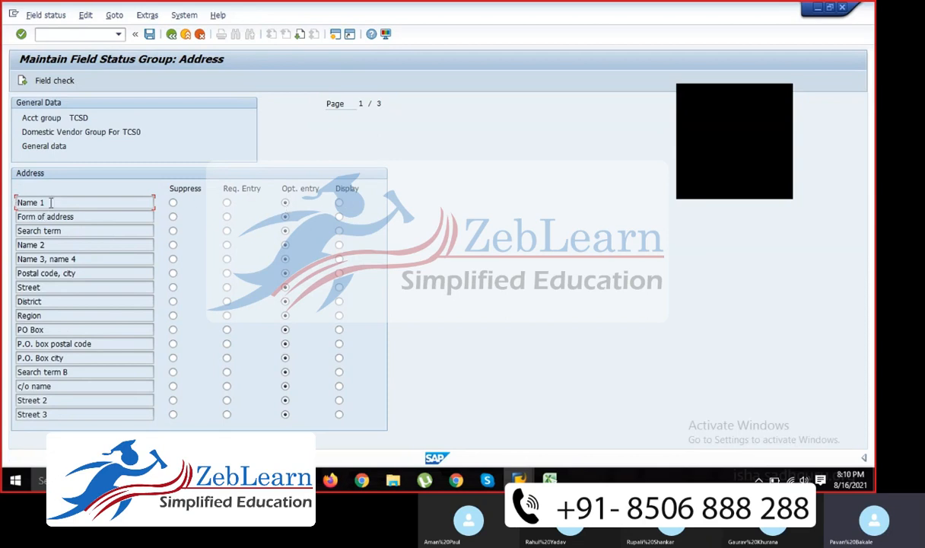
left_click_drag(50, 202, 3, 204)
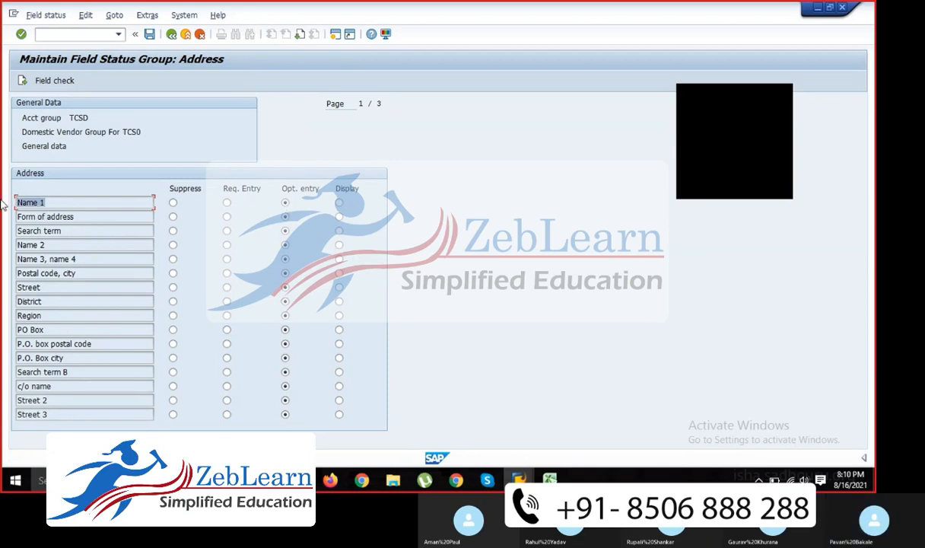
double_click(66, 287)
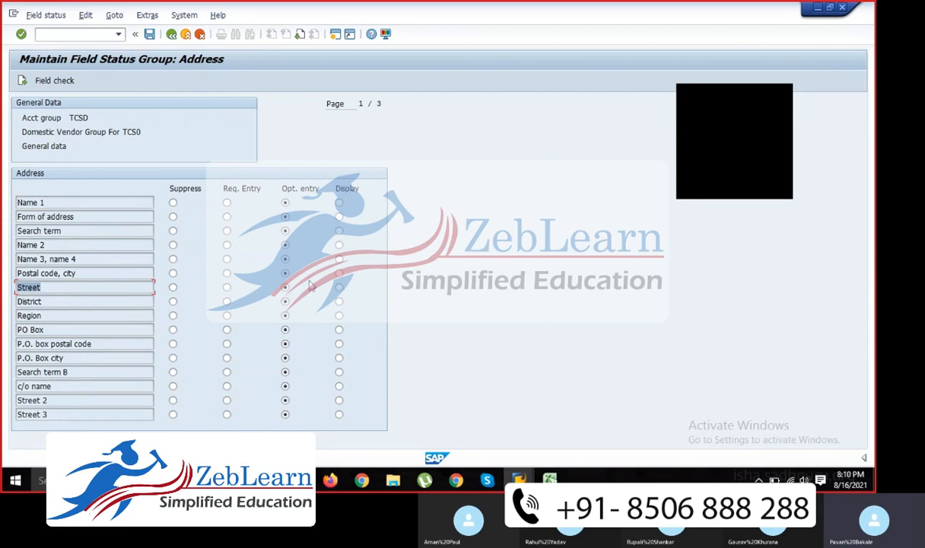
left_click(171, 34)
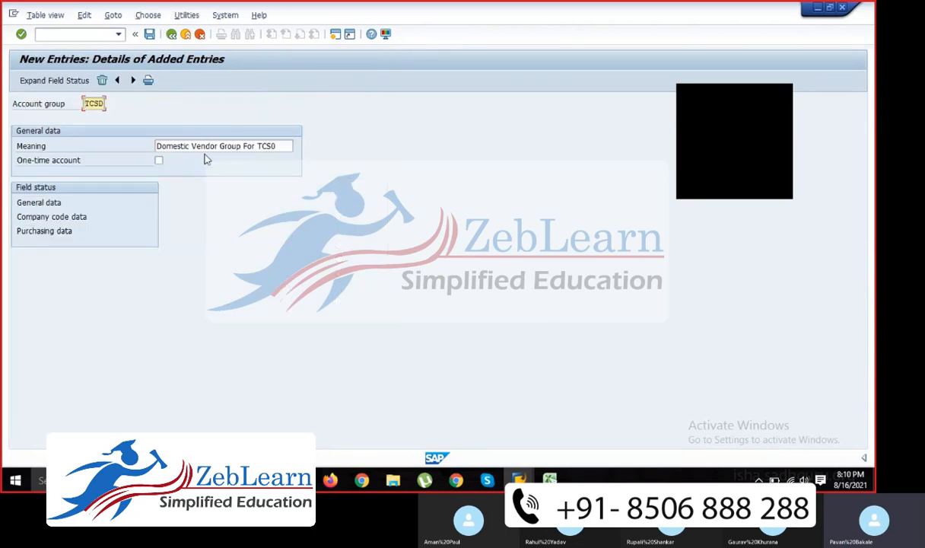
Step: Move on to the next new vendor account group entry and set its account group code to TCSF
left_click_drag(278, 145, 47, 133)
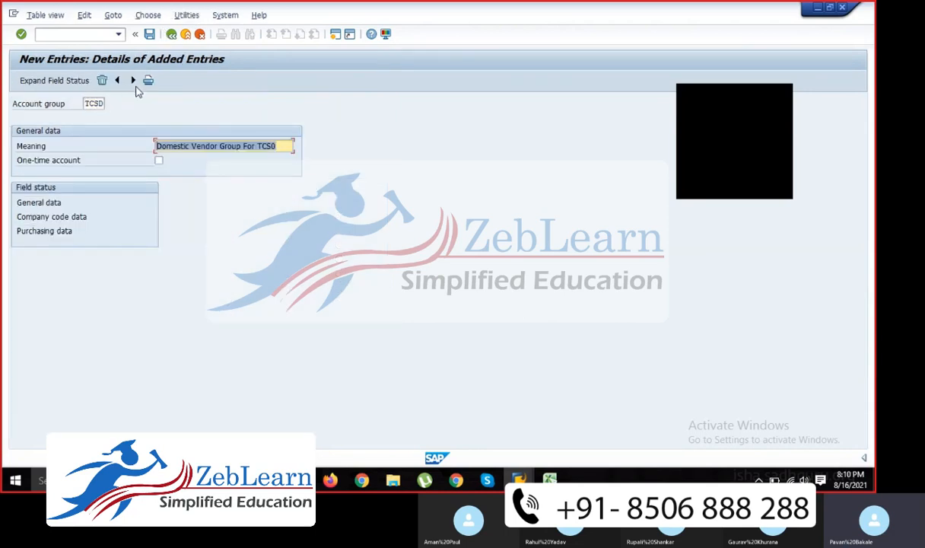
left_click(133, 81)
type("TCS")
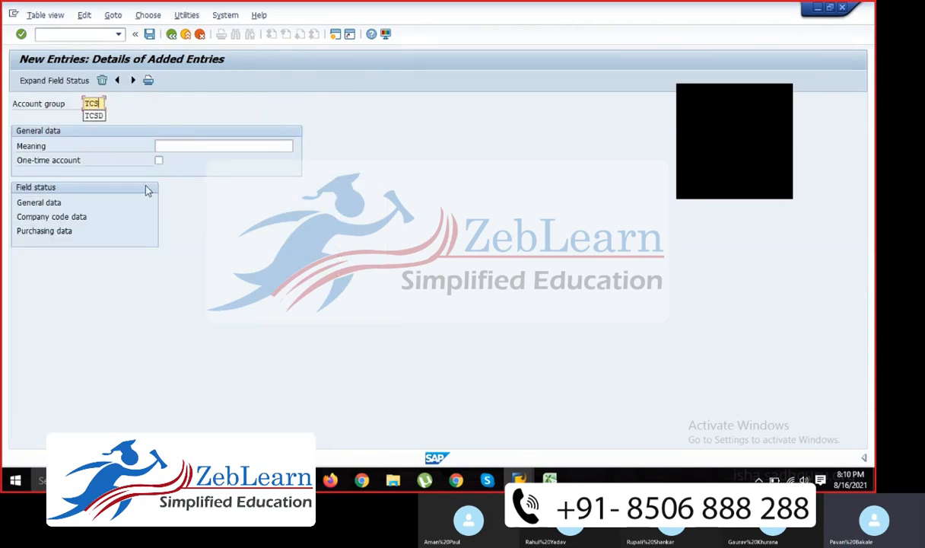
type("F")
Step: Set the meaning of account group TCSF to "Foreign Vendor Group For TCS0"
key("Tab")
key("Down")
key("Down")
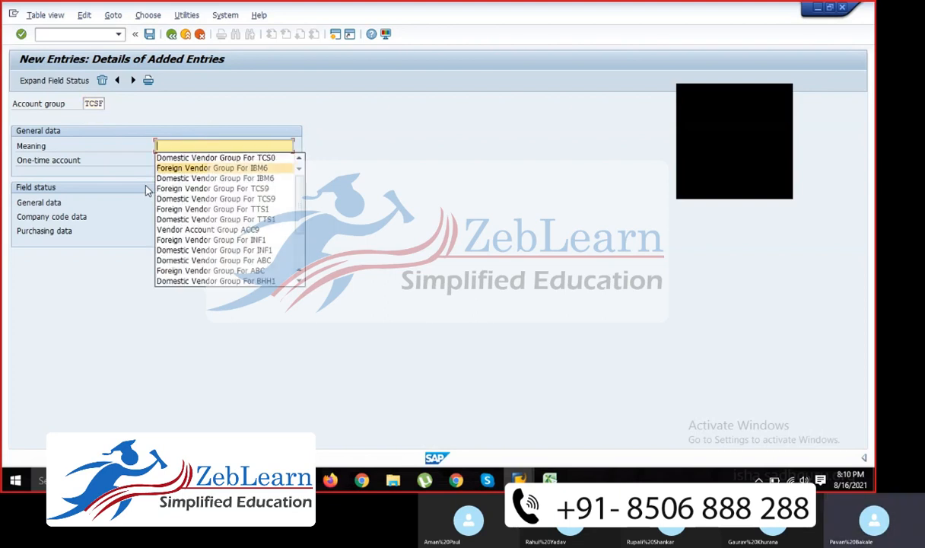
key("Return")
key("BackSpace")
key("BackSpace")
key("BackSpace")
key("BackSpace")
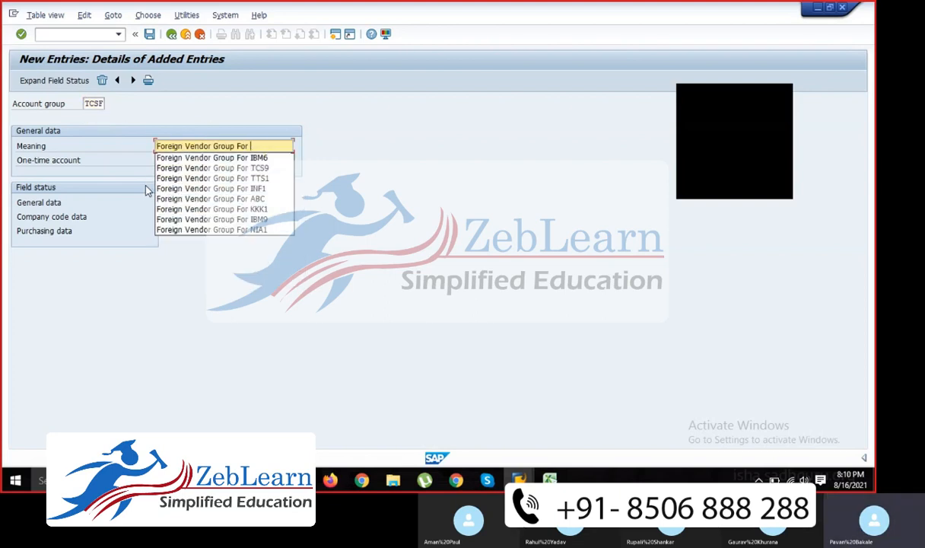
type("TCS0")
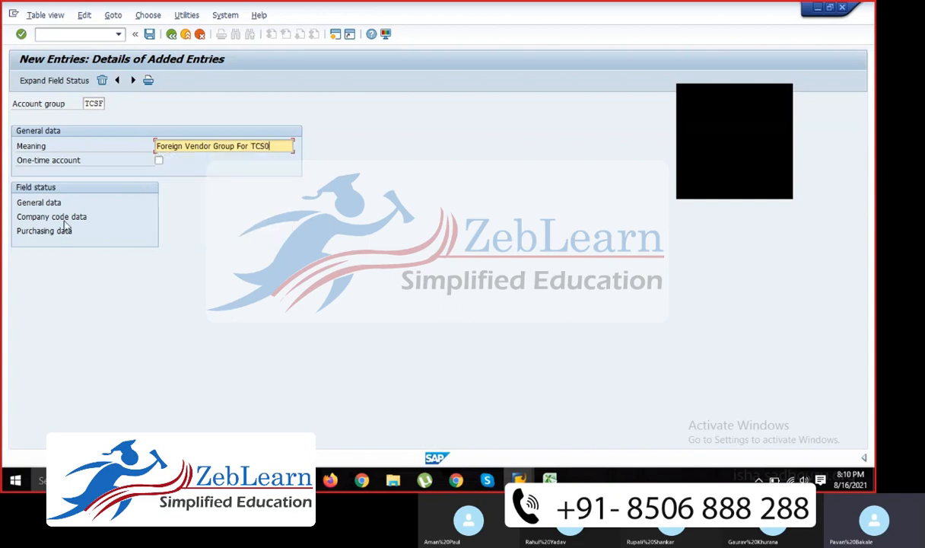
Step: Save the new vendor account groups under customizing request DPKK900050 and return to the overview of added entries
left_click(149, 35)
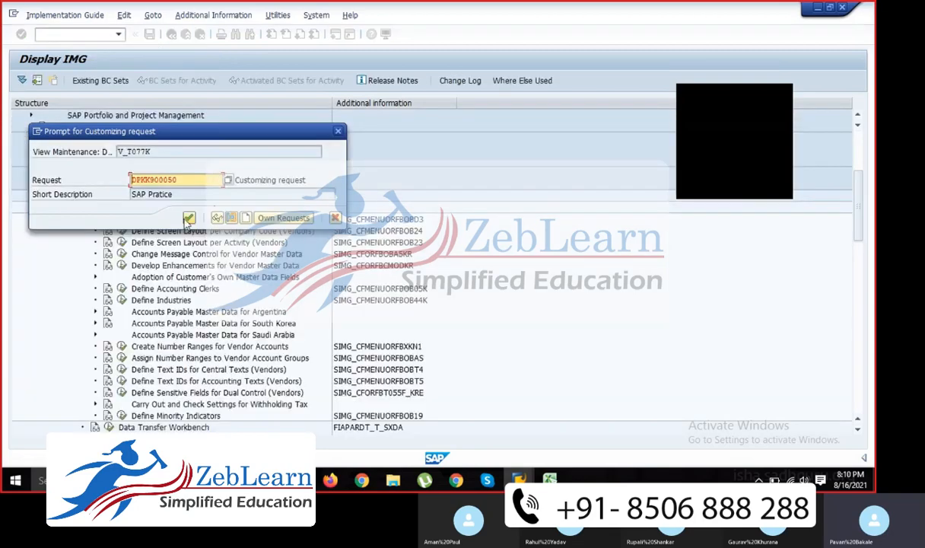
left_click(188, 219)
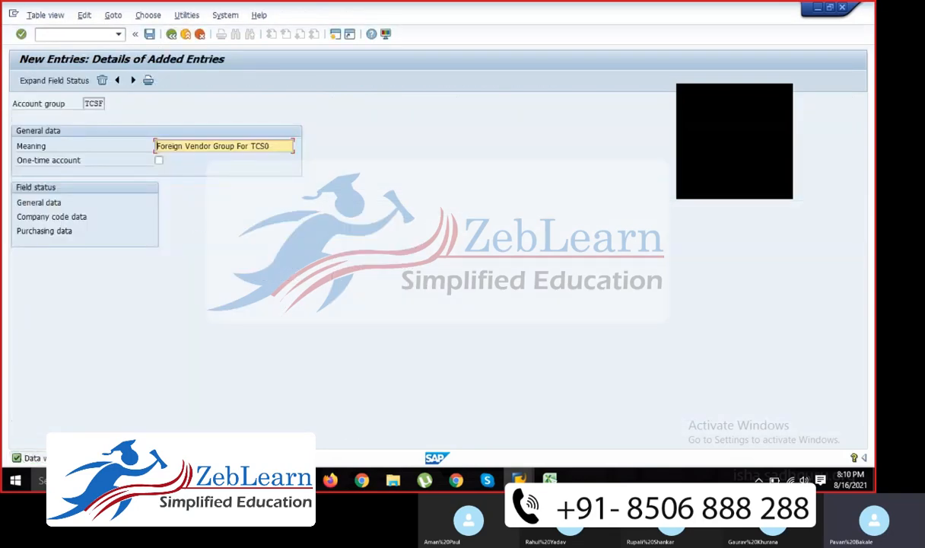
left_click(171, 34)
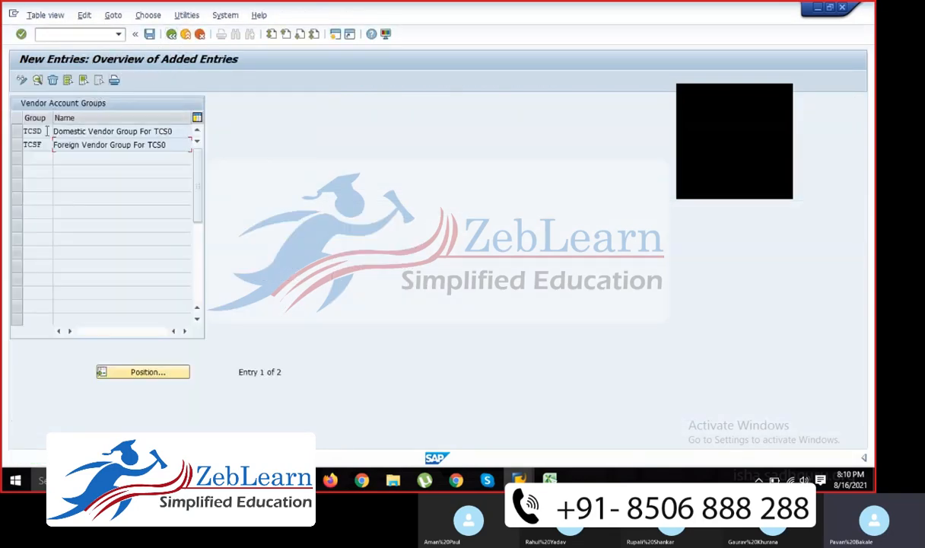
Step: Compare the added groups TCSD and TCSF with the Customer Group and Vendor Group codes in the Excel sheet, and return to SAP
left_click_drag(47, 131, 25, 147)
left_click(137, 131)
double_click(137, 144)
key("alt+Tab")
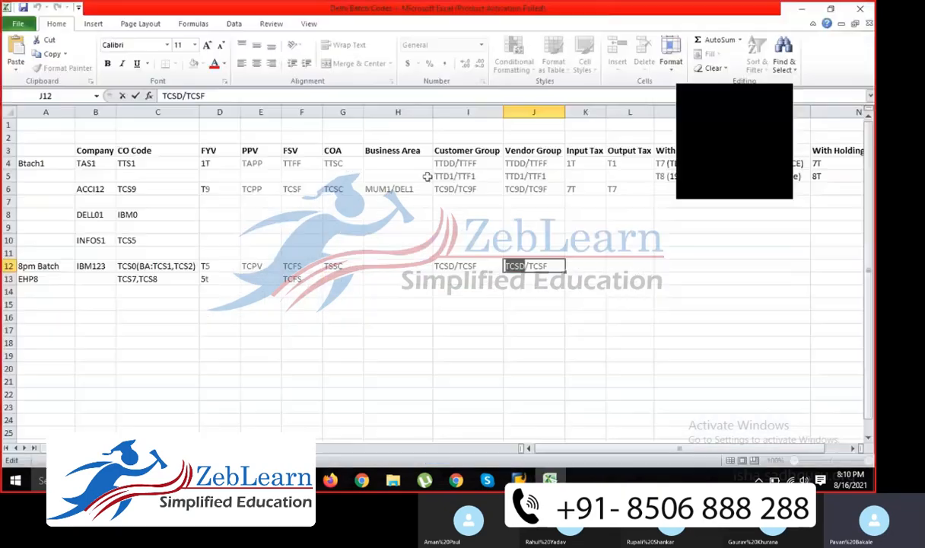
left_click(484, 266)
left_click(524, 266)
left_click(466, 266)
left_click_drag(461, 151, 472, 251)
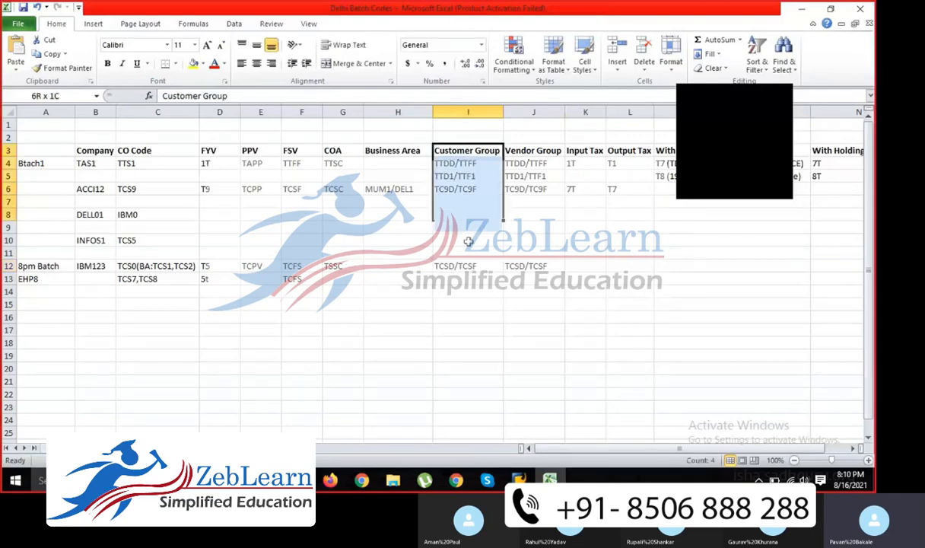
left_click_drag(532, 150, 531, 250)
left_click(447, 263)
left_click(534, 264)
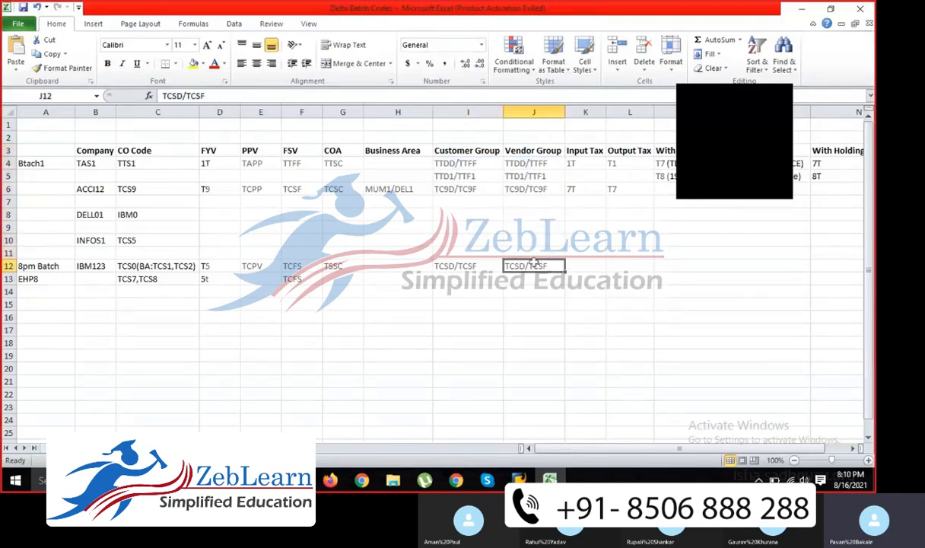
key("alt+Tab")
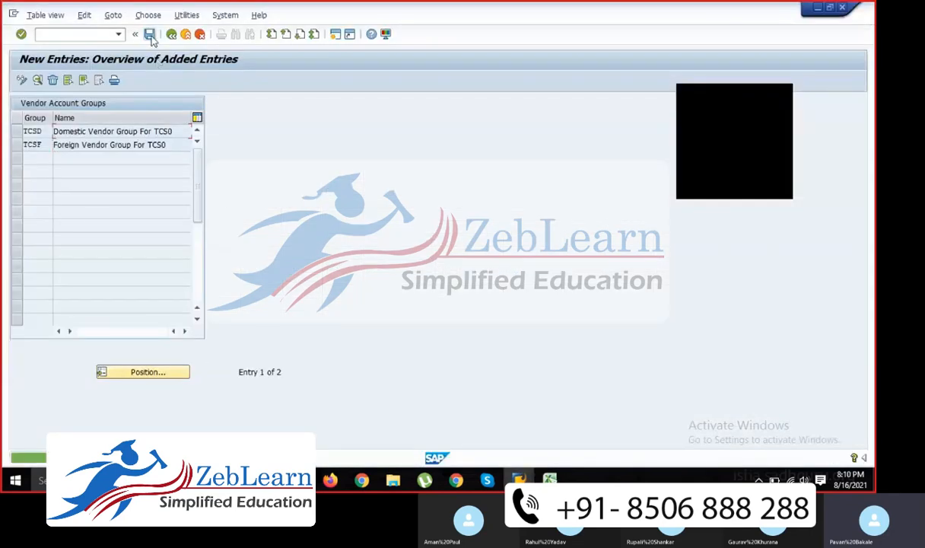
Step: Return to the implementation guide and open the intervals of Create Number Ranges for Vendor Accounts for maintenance
left_click(172, 35)
left_click(172, 35)
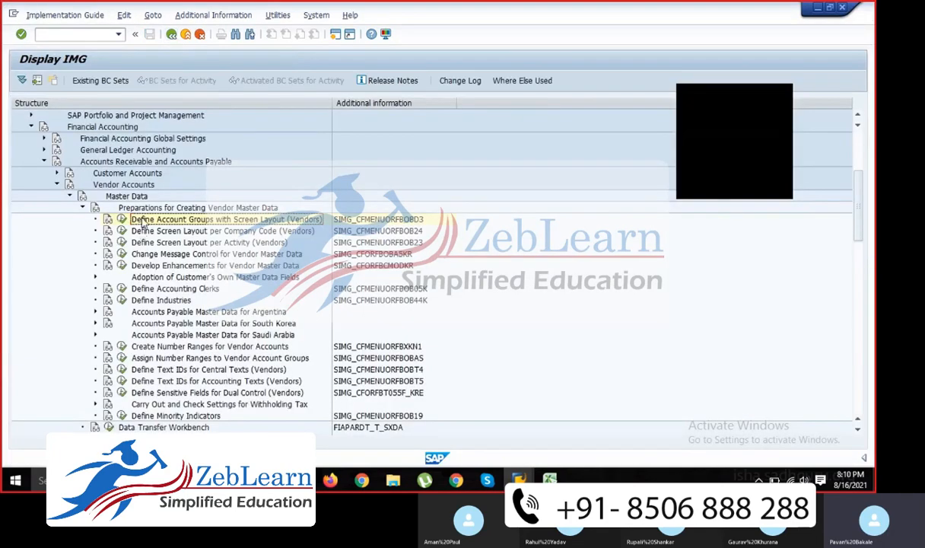
left_click(158, 348)
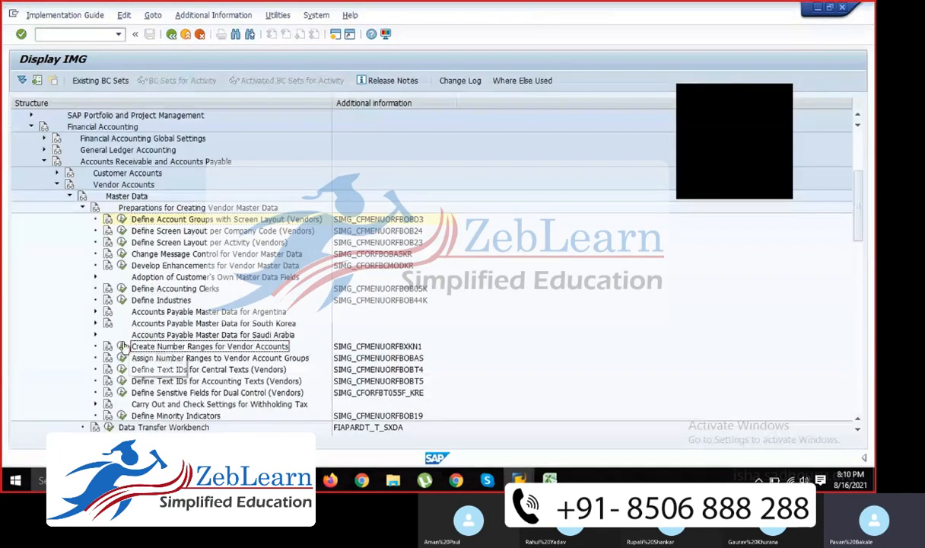
left_click(121, 346)
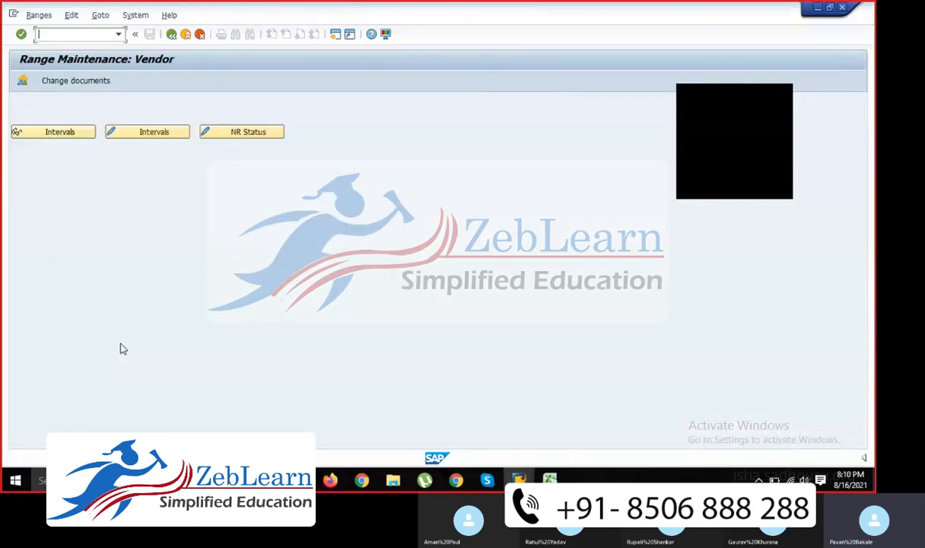
left_click(135, 132)
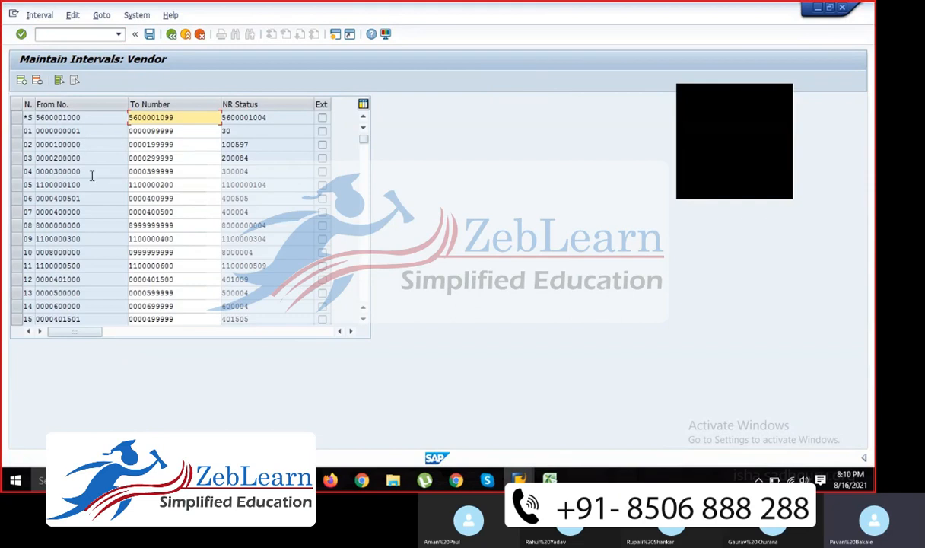
Step: Examine vendor number ranges 02 and 03 and a blank new interval row, and return to the implementation guide without saving
left_click(21, 79)
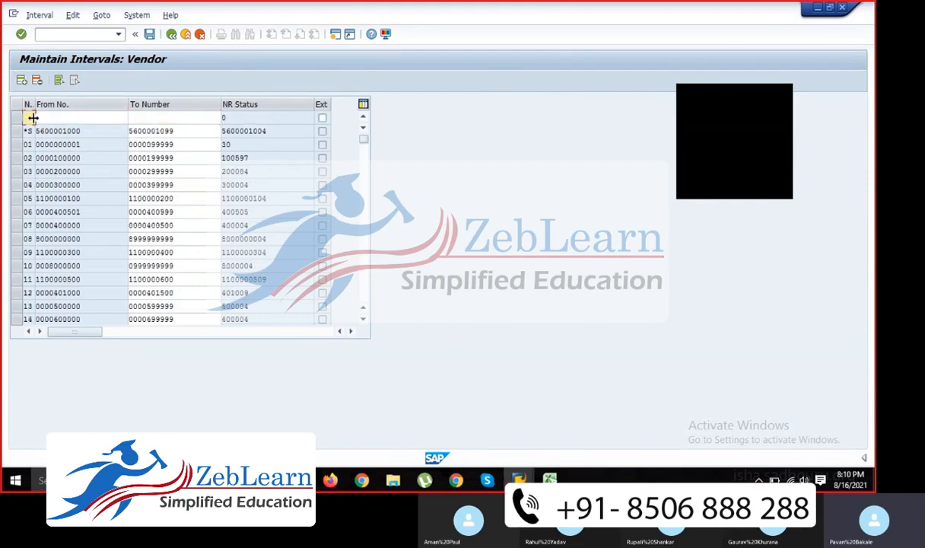
left_click(145, 116)
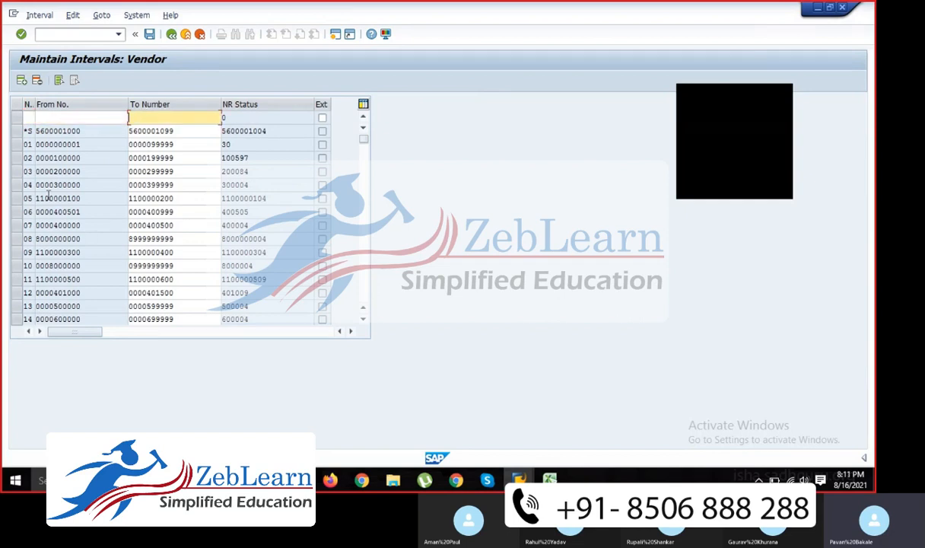
left_click_drag(18, 160, 18, 171)
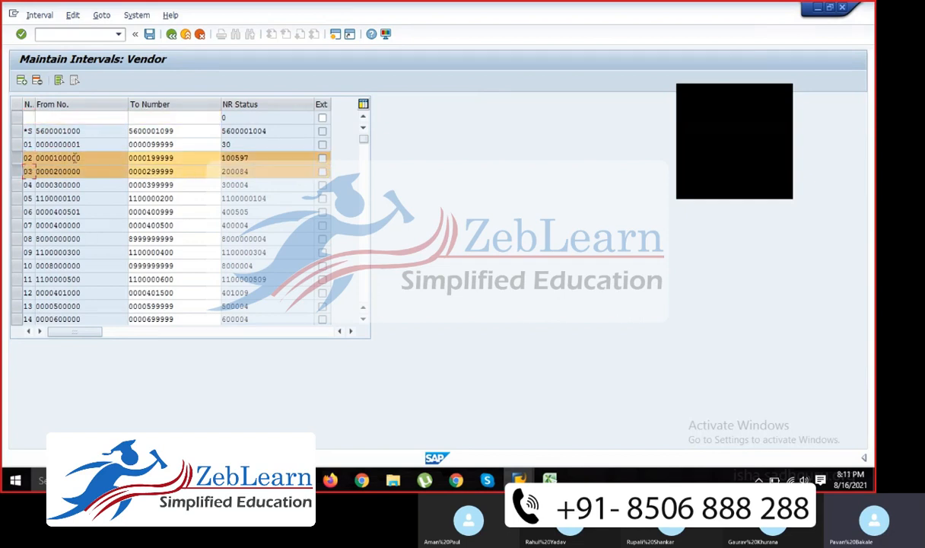
left_click(76, 292)
left_click(76, 118)
left_click(144, 119)
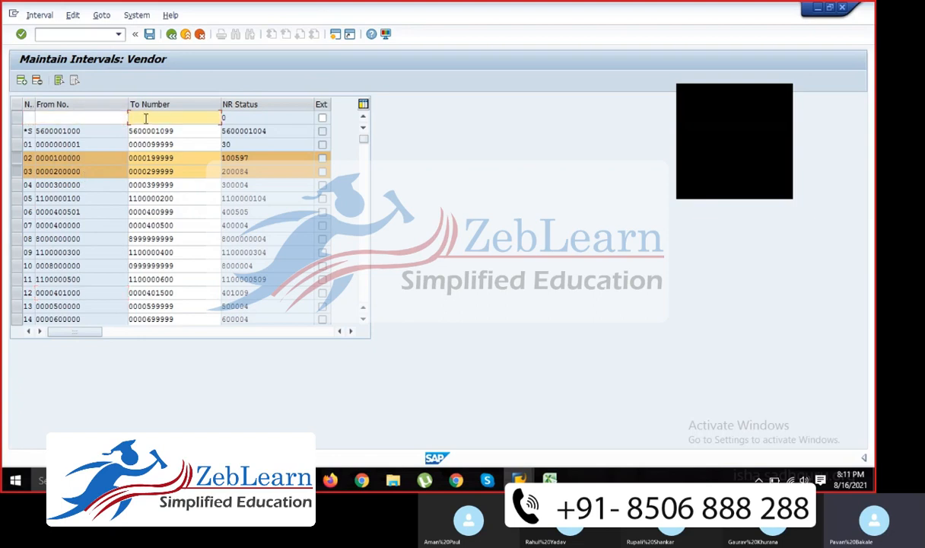
left_click(171, 34)
left_click(171, 34)
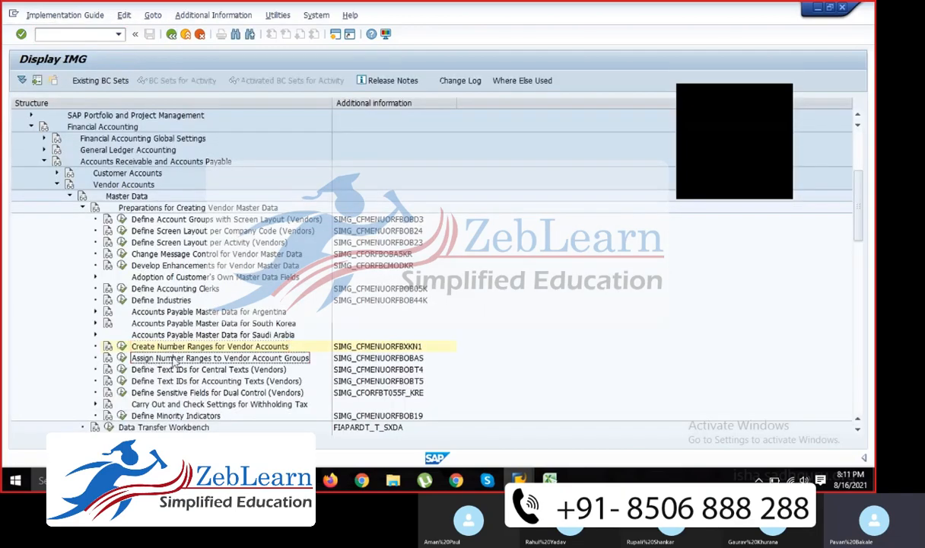
Step: Open Assign Number Ranges to Vendor Account Groups and position the list at account group TCSD
left_click(121, 358)
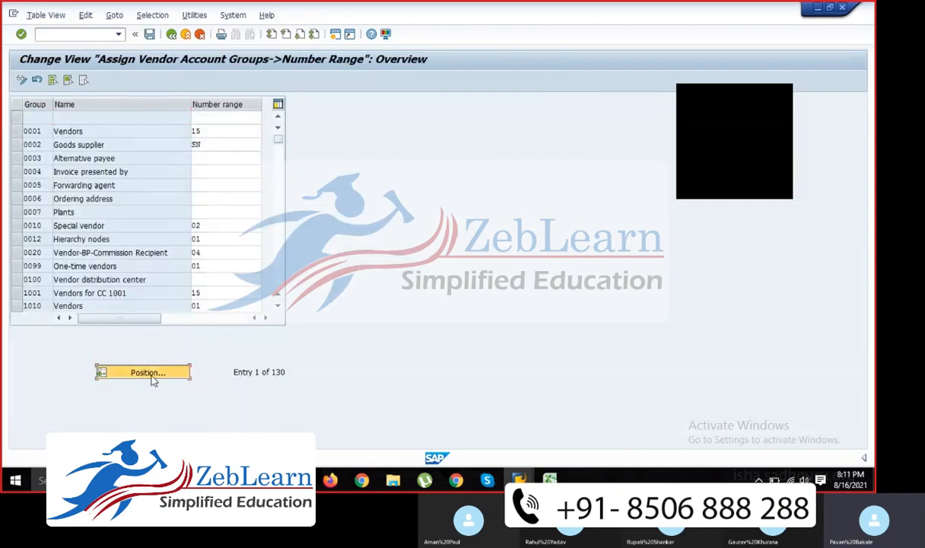
left_click(151, 373)
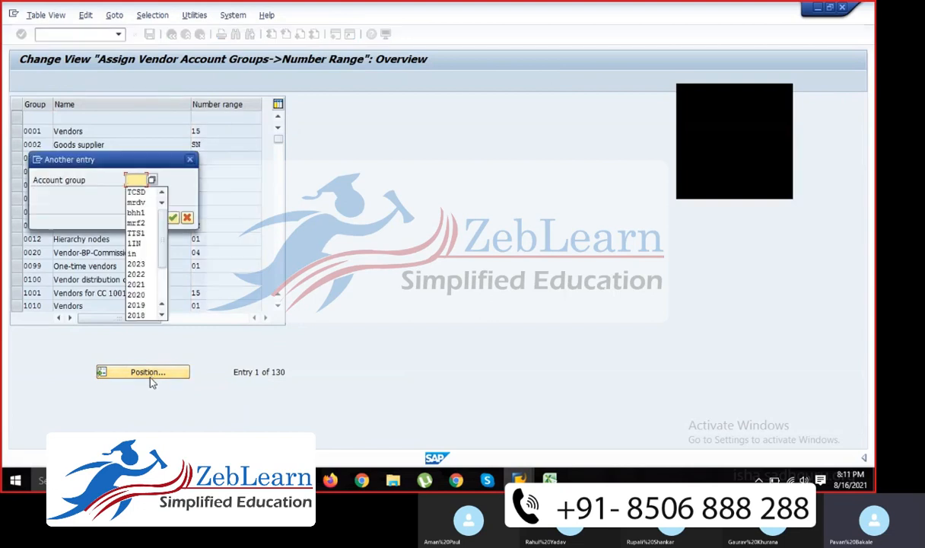
key("Down")
key("Return")
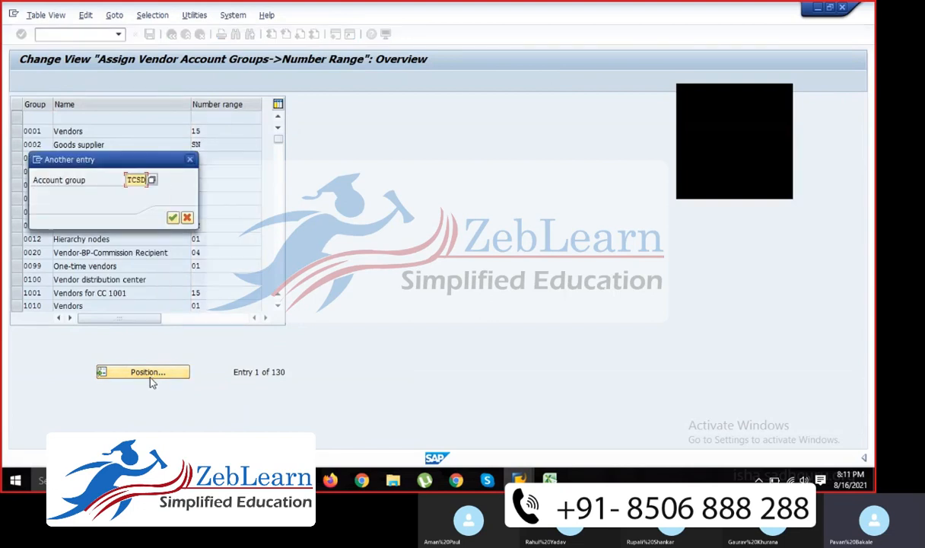
key("Return")
Step: Assign number range 02 to vendor account group TCSD and 03 to TCSF
type("02")
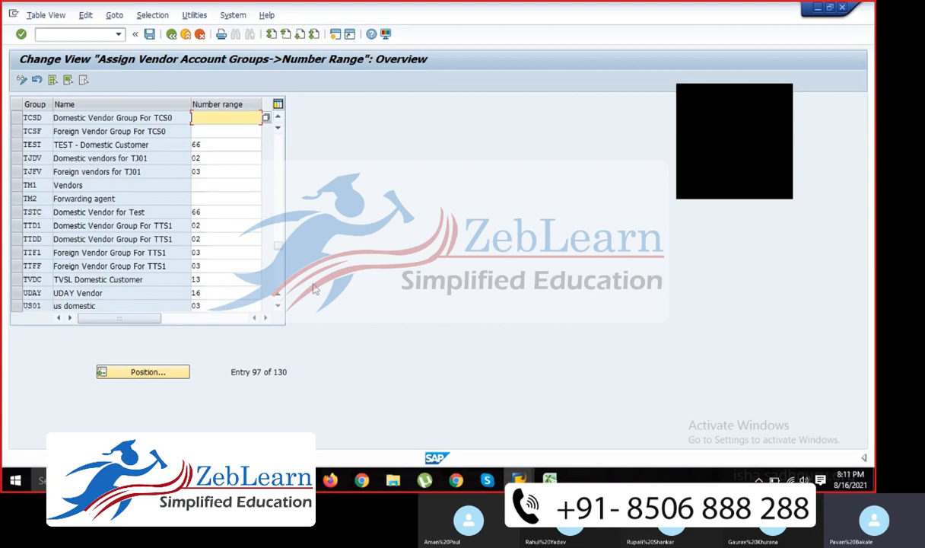
key("Tab")
type("03")
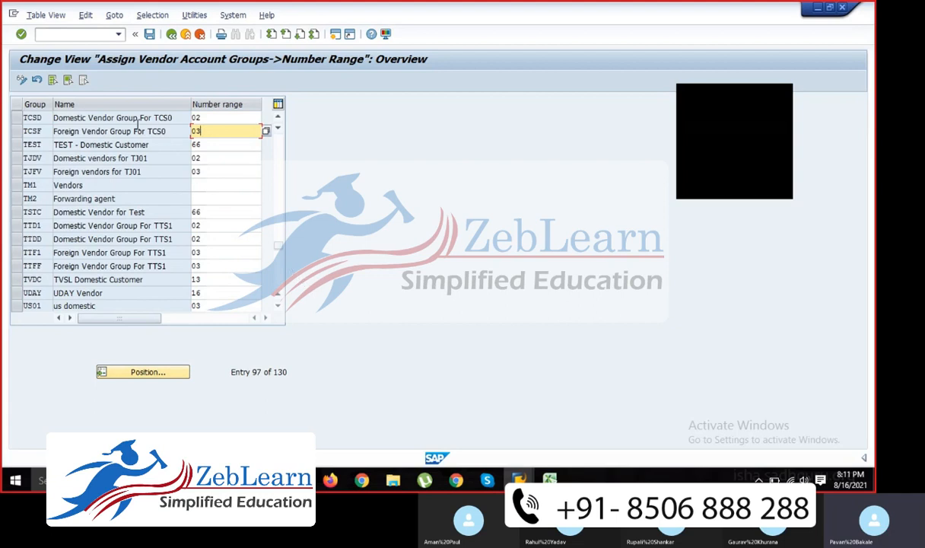
left_click_drag(46, 120, 5, 124)
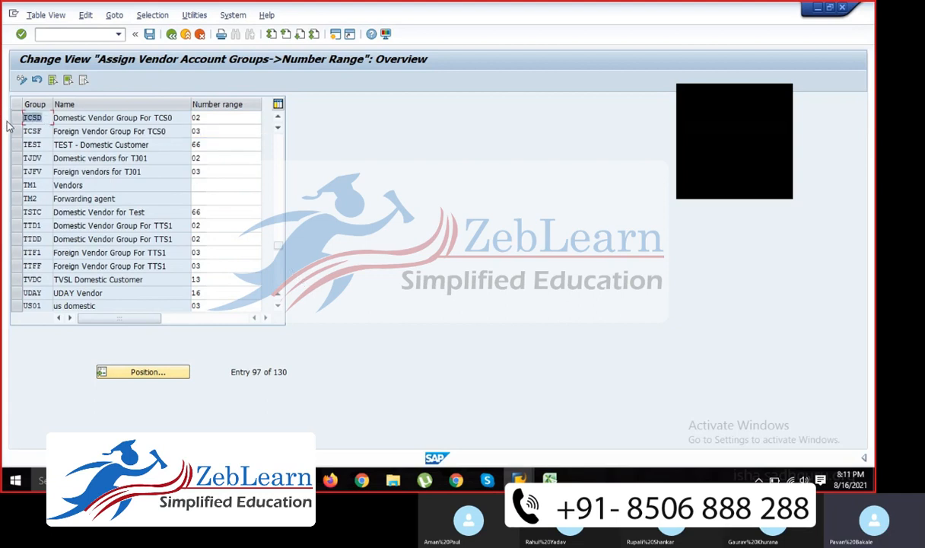
Step: Save the number range assignments under customizing request DPKK900050 and return to the implementation guide
left_click(149, 35)
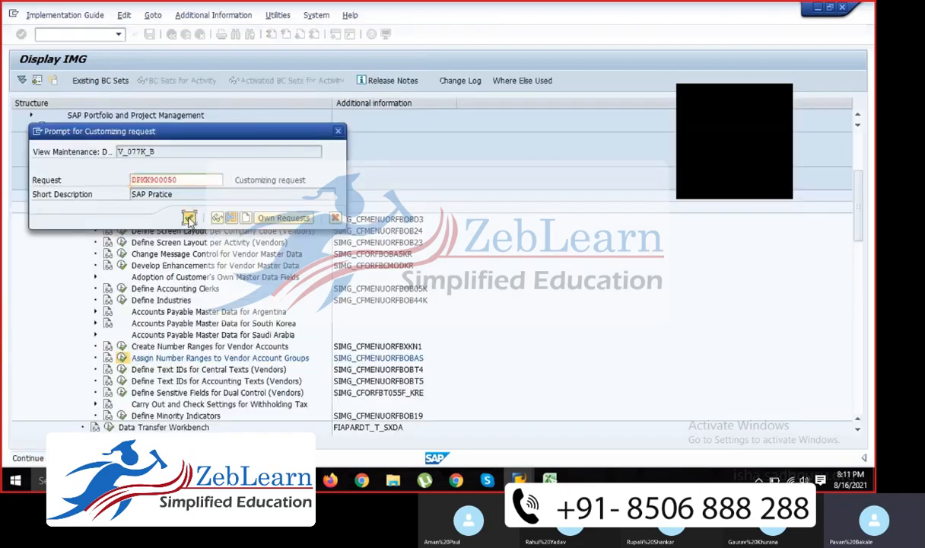
key("Return")
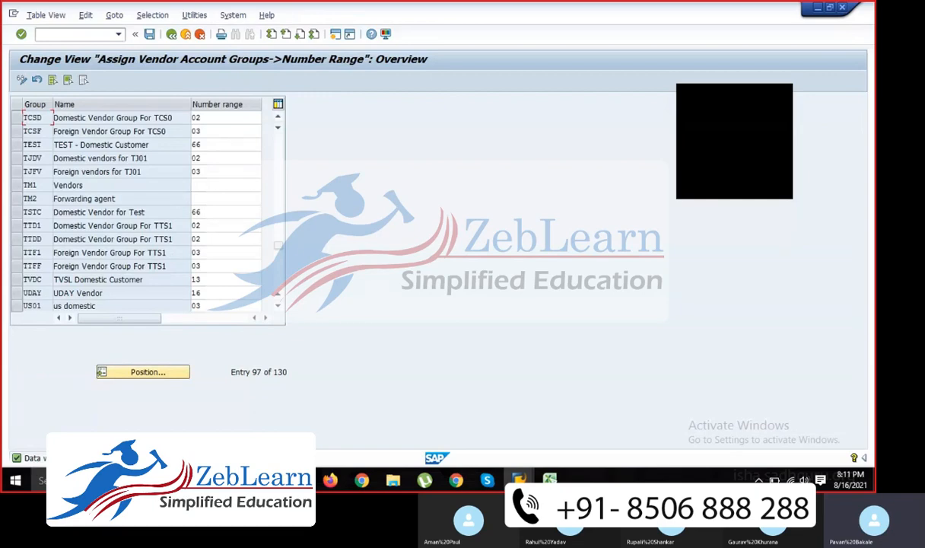
left_click(171, 38)
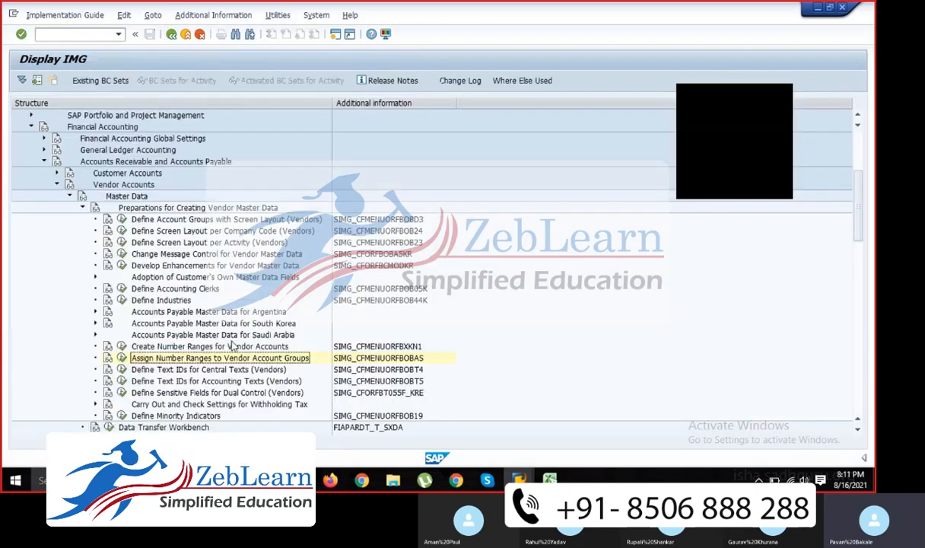
Step: Review the 8pm Batch row's Customer Group and Vendor Group codes in the Excel sheet and return to SAP
key("alt+Tab")
left_click_drag(456, 265, 533, 266)
left_click_drag(472, 150, 552, 268)
left_click(497, 268)
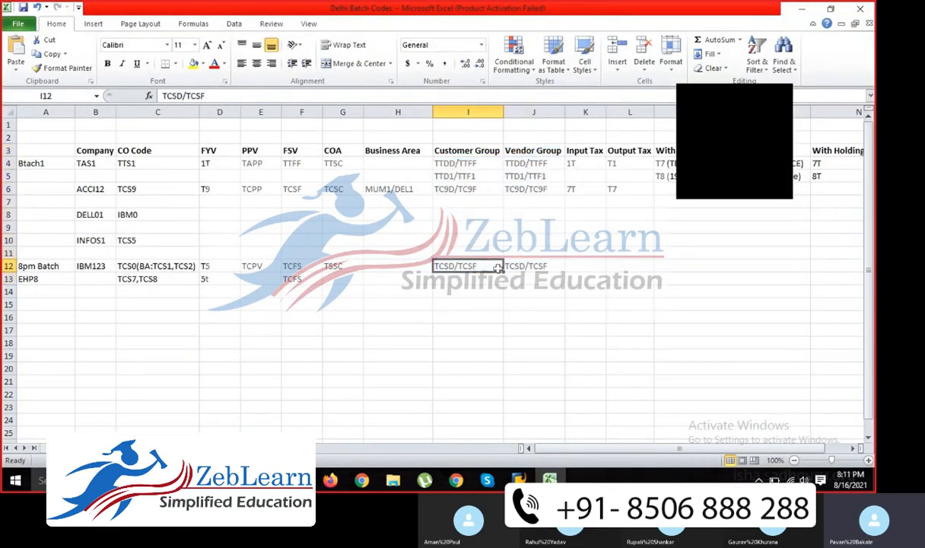
left_click(552, 268)
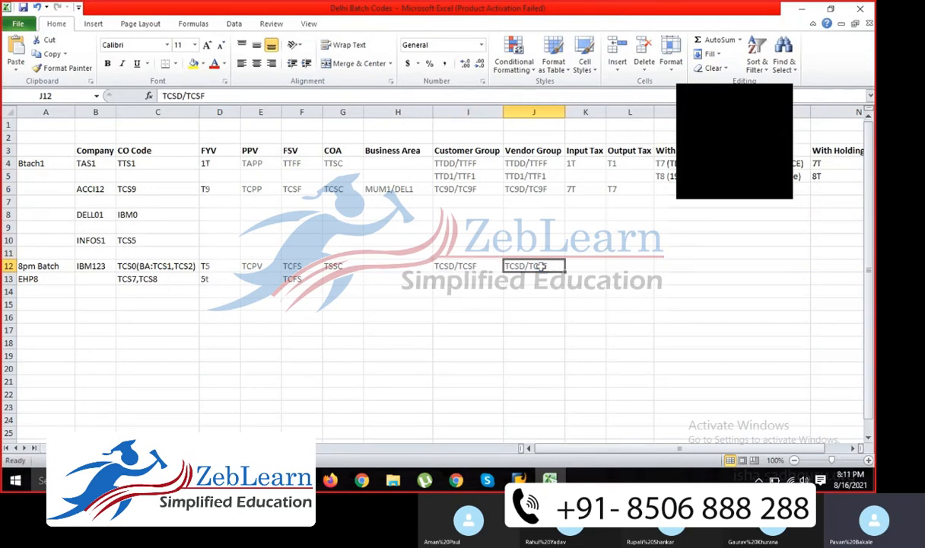
key("alt+Tab")
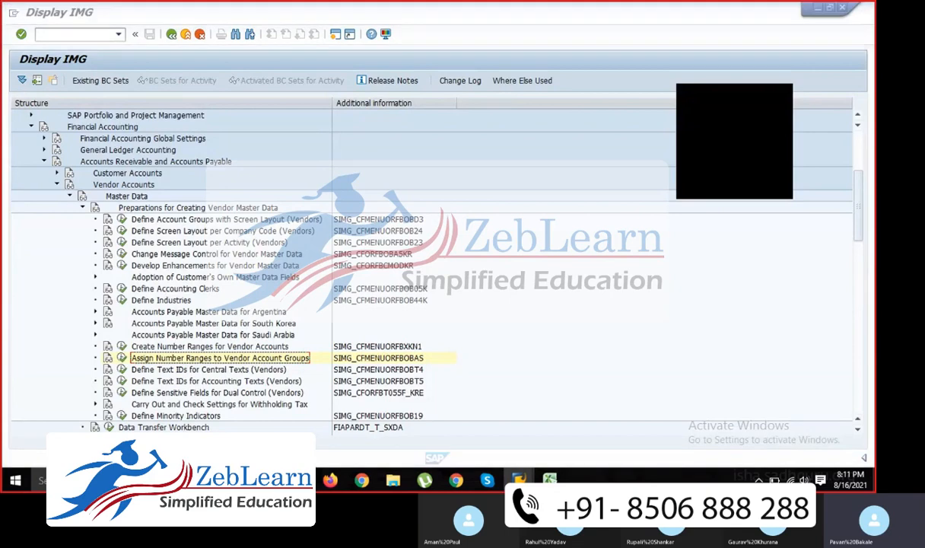
Step: Switch to the Word notes and read the customer and vendor group categories and the line on linking S.Drs and S.Crs in Fs00
key("alt+Tab")
left_click_drag(199, 171, 226, 316)
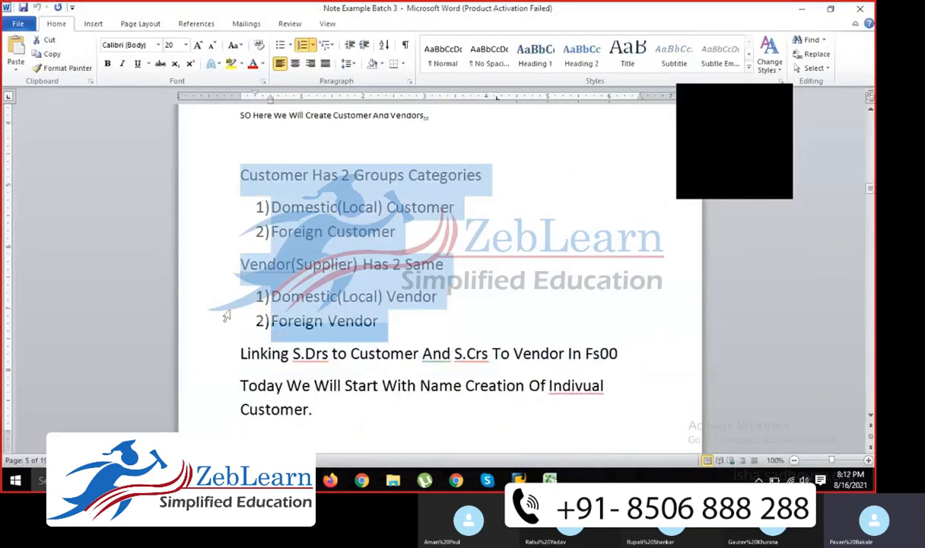
scroll(232, 284, "down", 3)
left_click(244, 256)
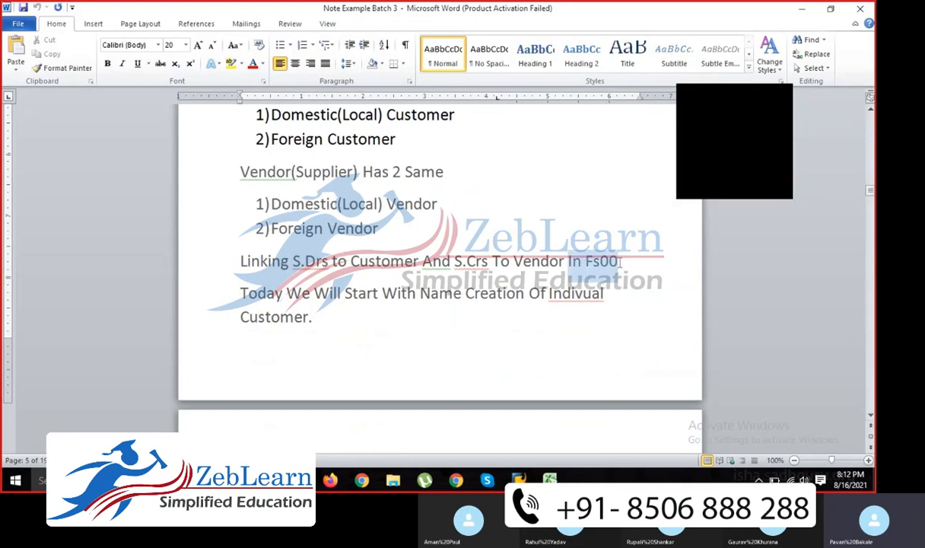
Step: Reread the note on linking S.Drs to Customer and S.Crs to Vendor in Fs00 and switch back to SAP
left_click(351, 265)
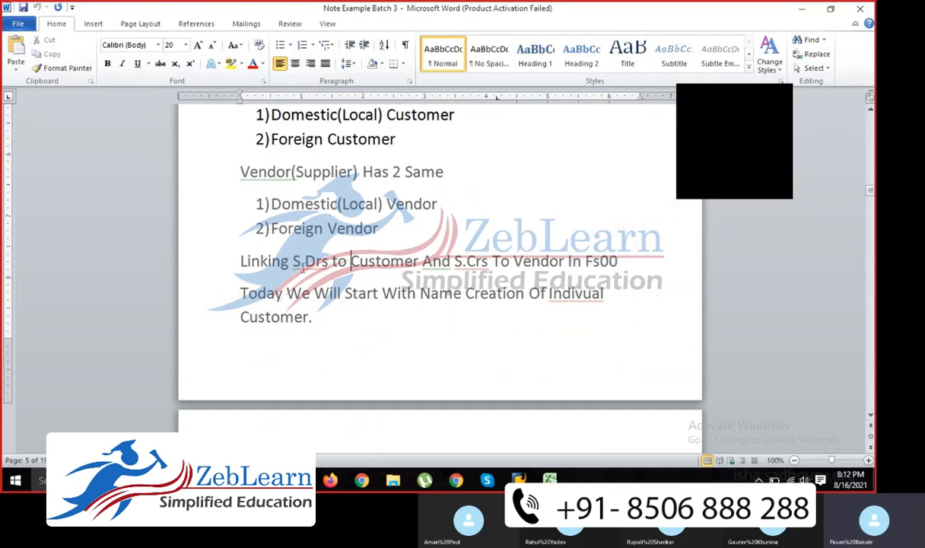
left_click_drag(293, 261, 566, 262)
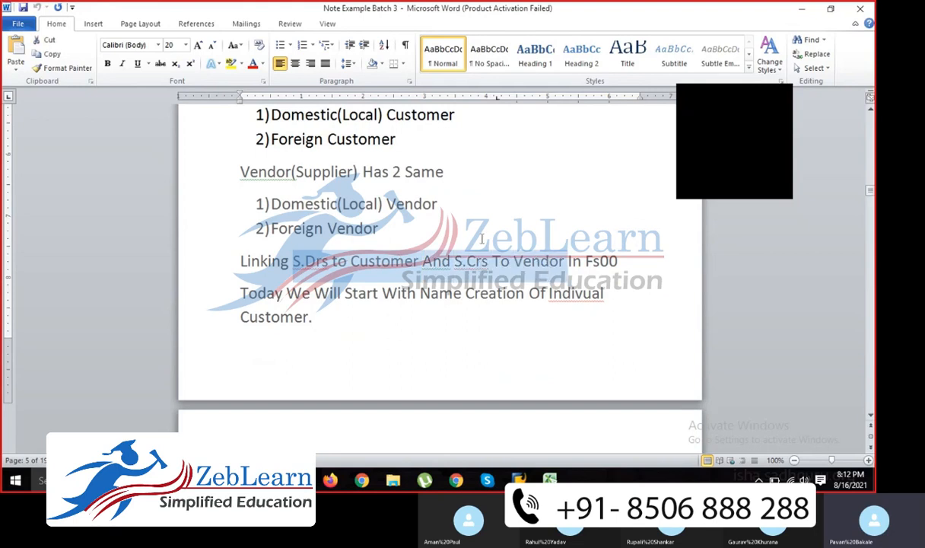
left_click(359, 261)
left_click_drag(294, 261, 660, 269)
key("alt+Tab")
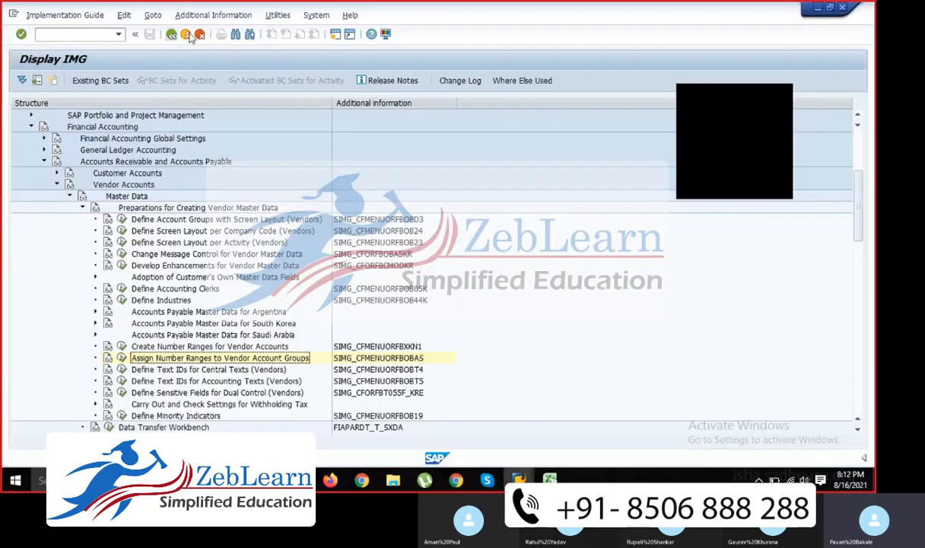
Step: Leave the implementation guide and start transaction fs00 for central G/L account maintenance
left_click(189, 34)
left_click(189, 35)
left_click(89, 34)
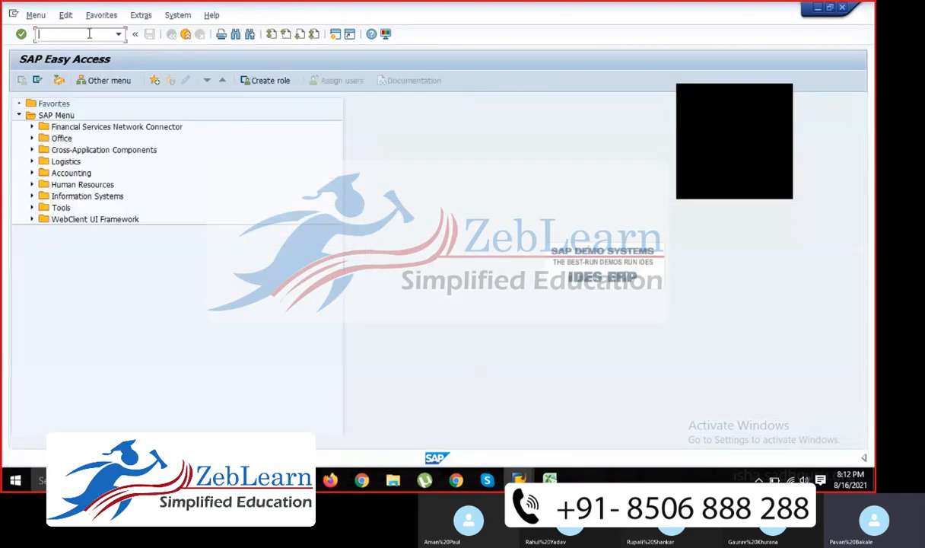
type("fs00")
key("Return")
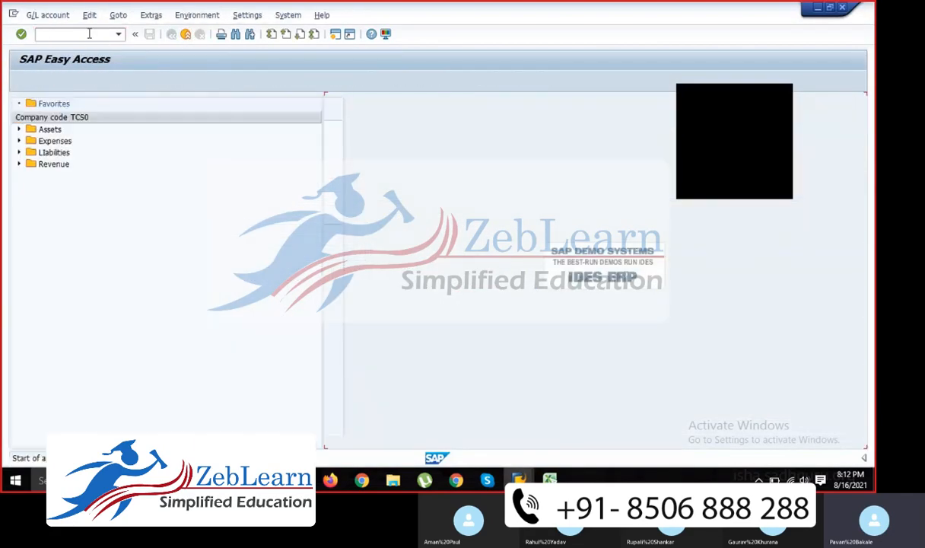
left_click(151, 101)
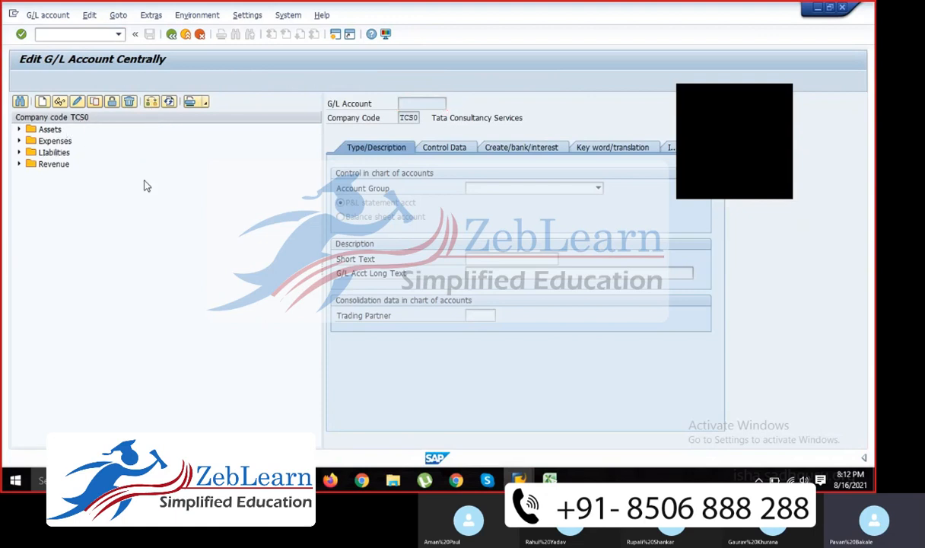
left_click(172, 218)
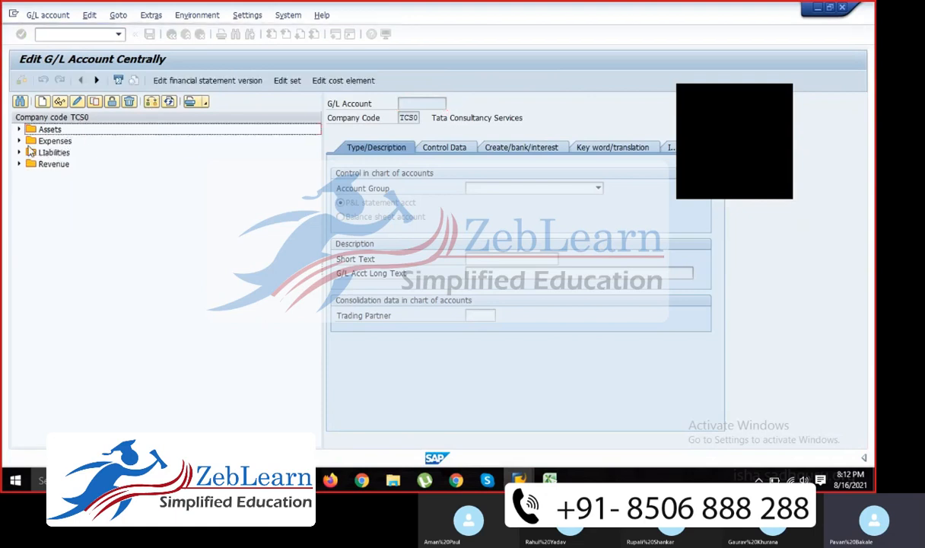
Step: Open the S.Drs account under Assets for changing and set its reconciliation account type to Customers
left_click(19, 129)
right_click(92, 165)
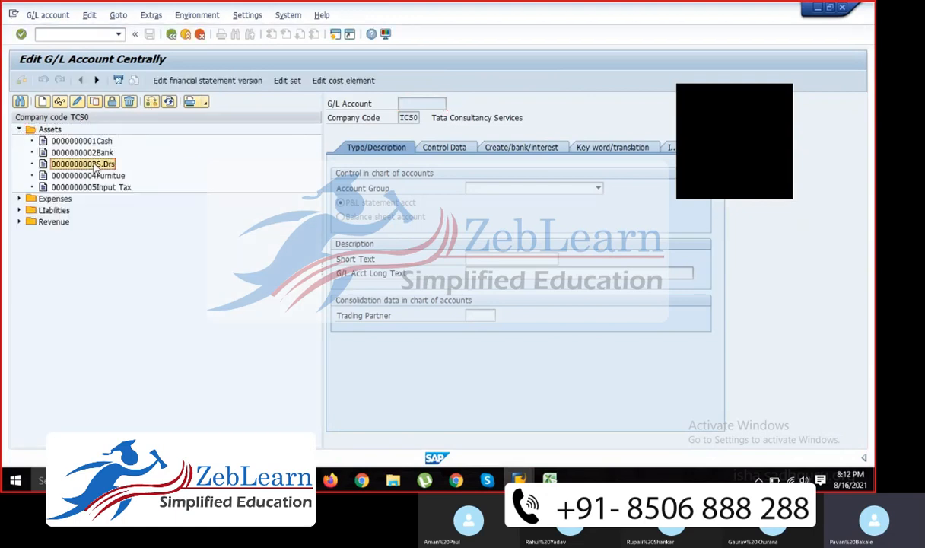
right_click(80, 168)
left_click(123, 188)
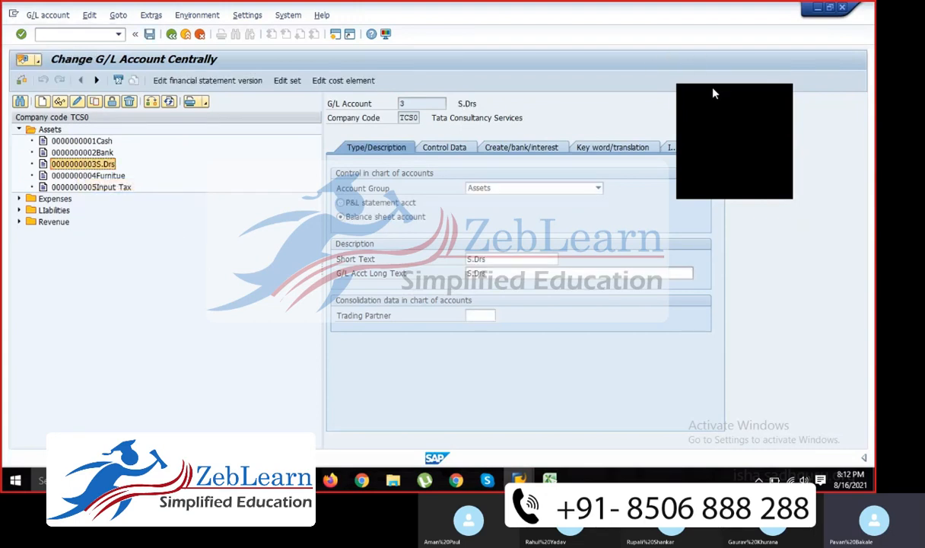
left_click(443, 150)
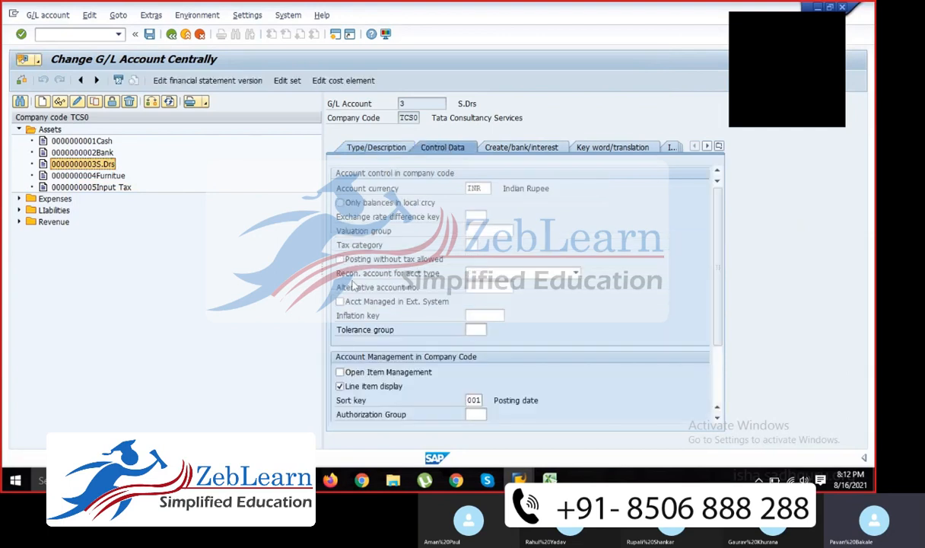
left_click(486, 272)
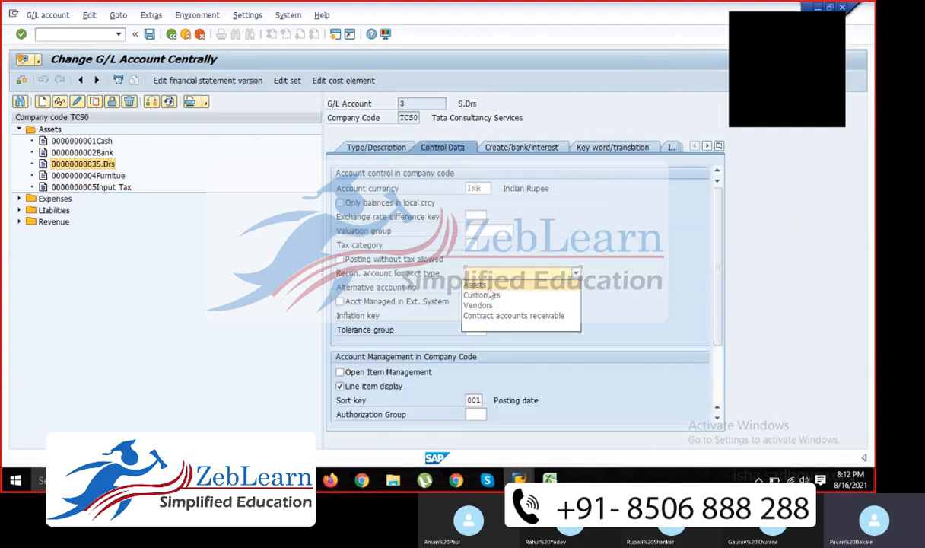
left_click(490, 298)
Step: Set the S.Drs account's sort key to 031, Customer number
left_click(474, 400)
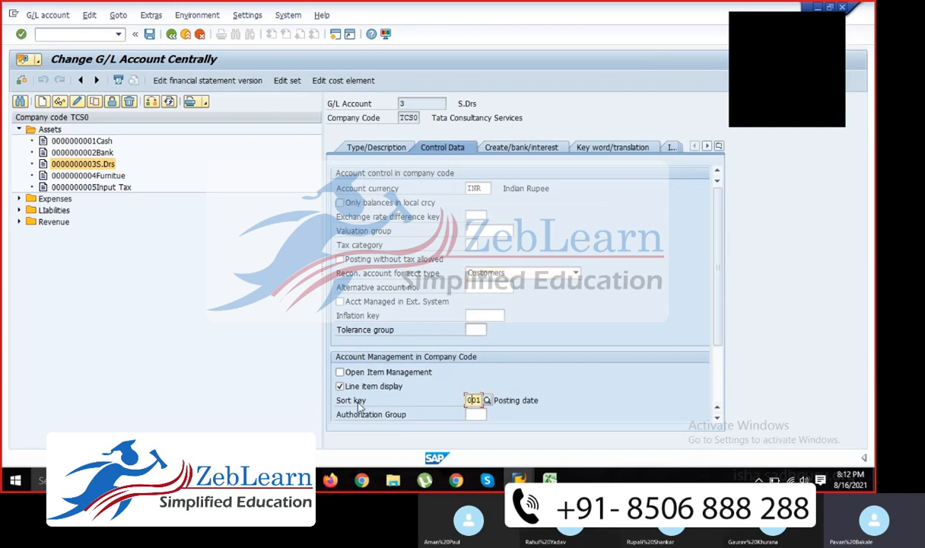
left_click(487, 400)
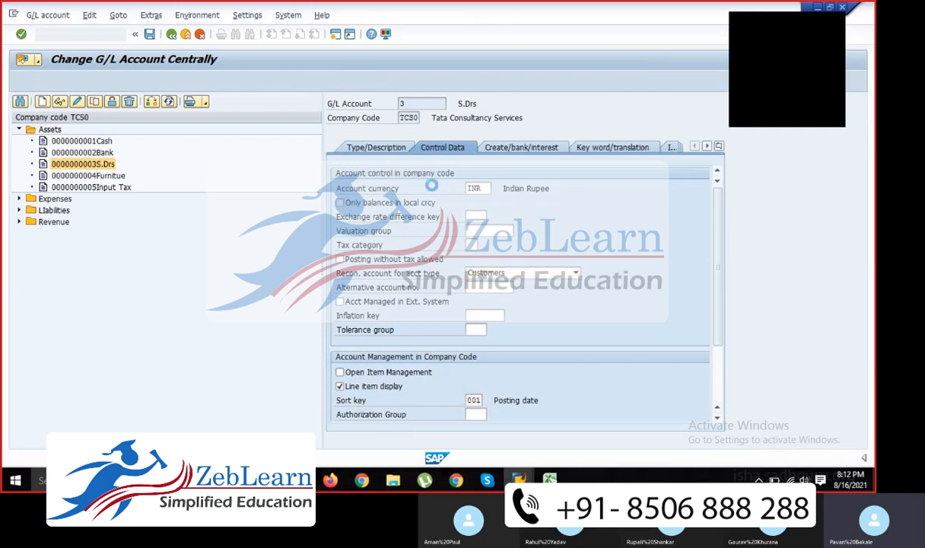
scroll(541, 352, "down", 3)
scroll(484, 340, "down", 3)
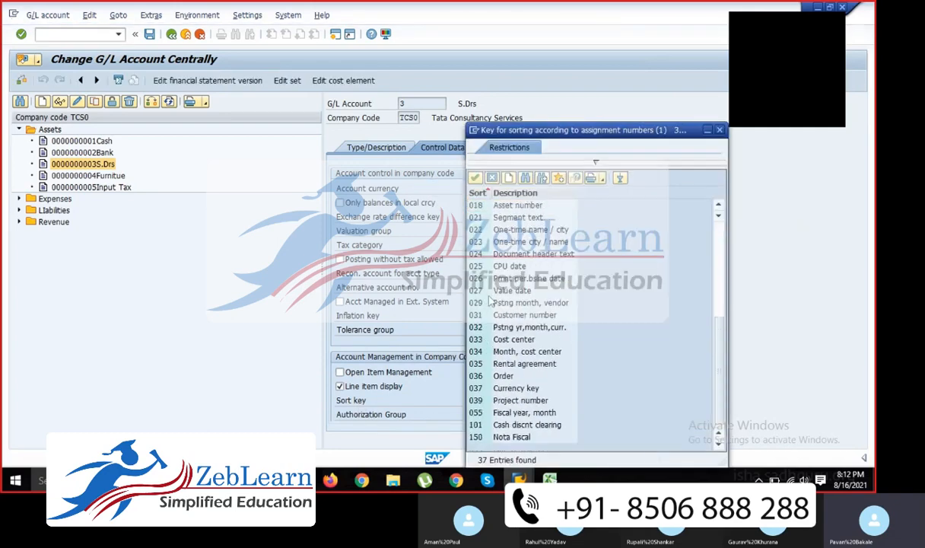
left_click(487, 317)
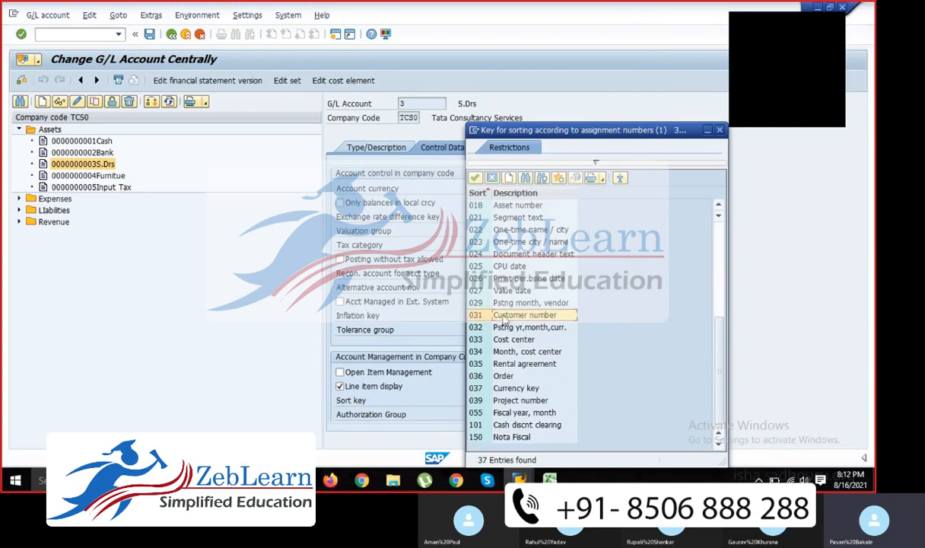
double_click(504, 320)
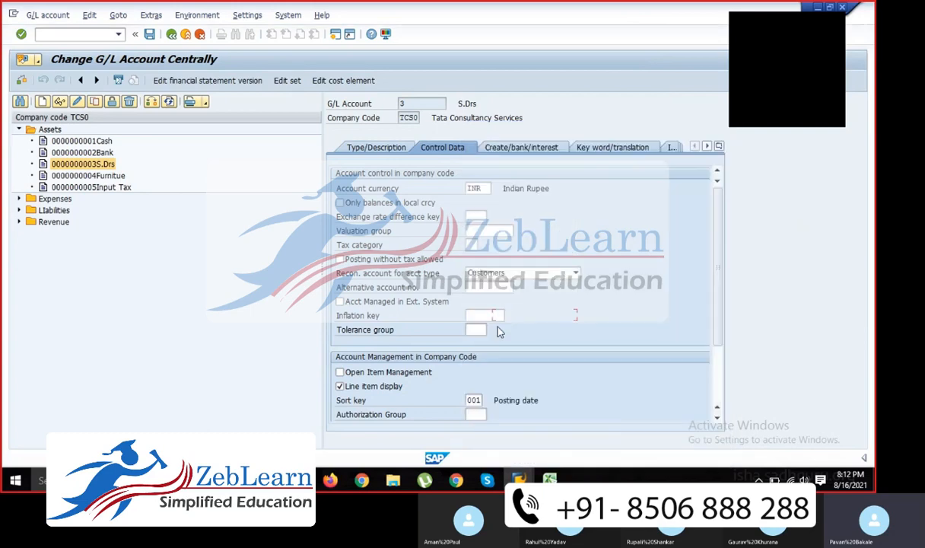
Step: Set the S.Drs account's field status group to G067, Reconciliation accounts
left_click(512, 150)
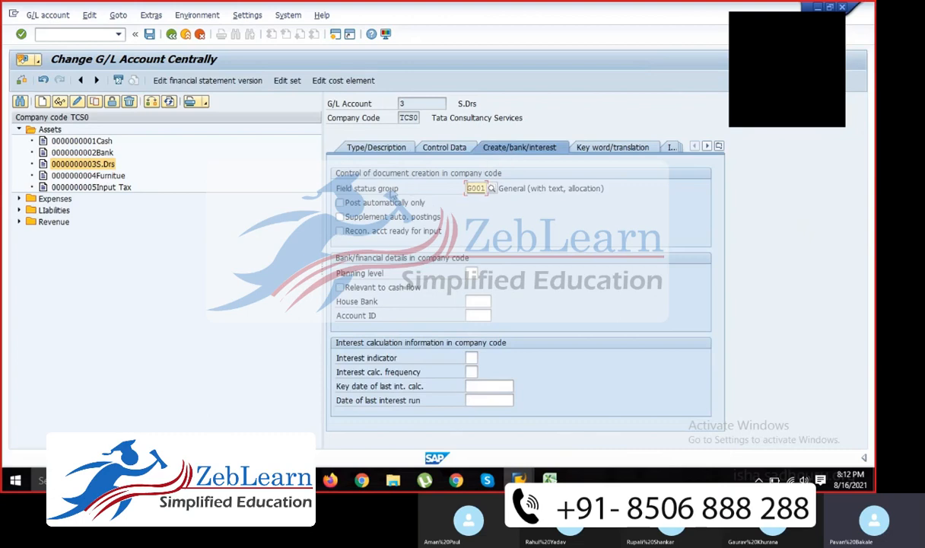
left_click(491, 189)
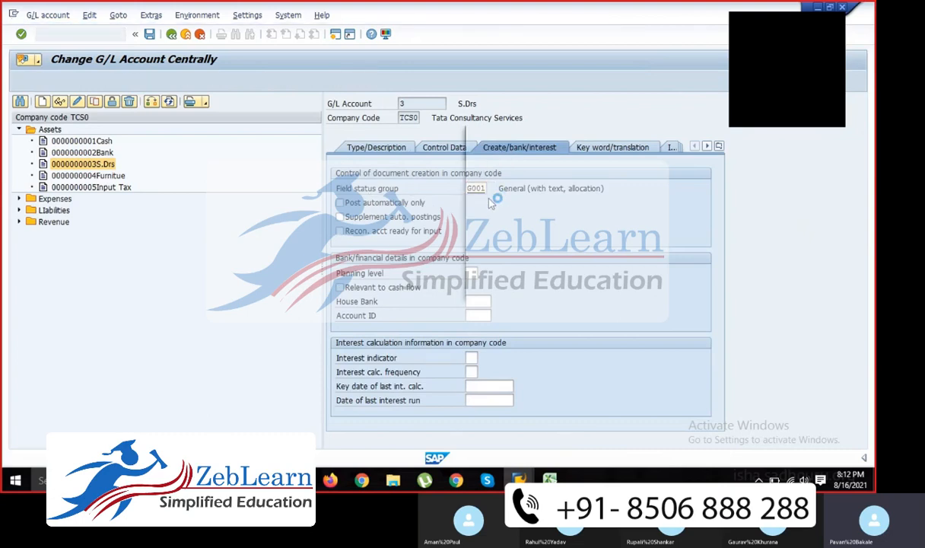
scroll(518, 268, "down", 9)
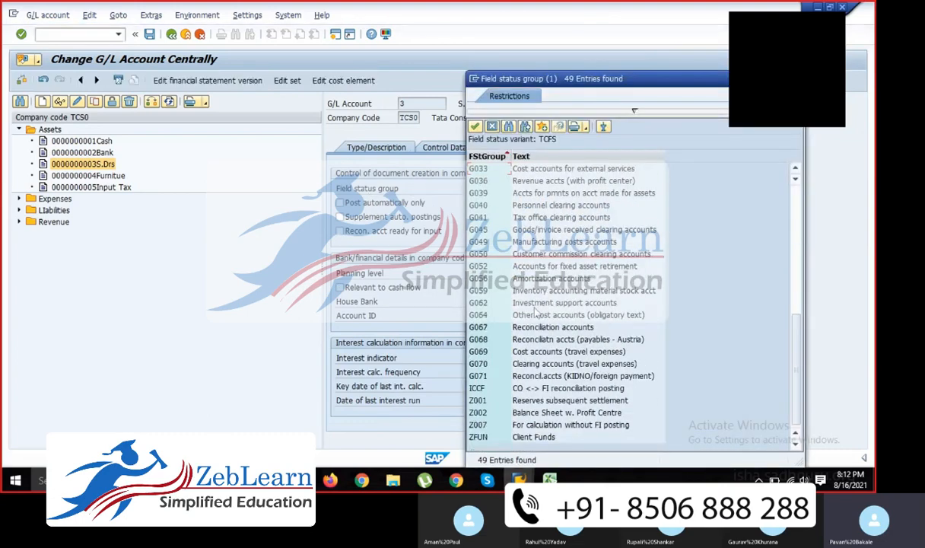
left_click(511, 327)
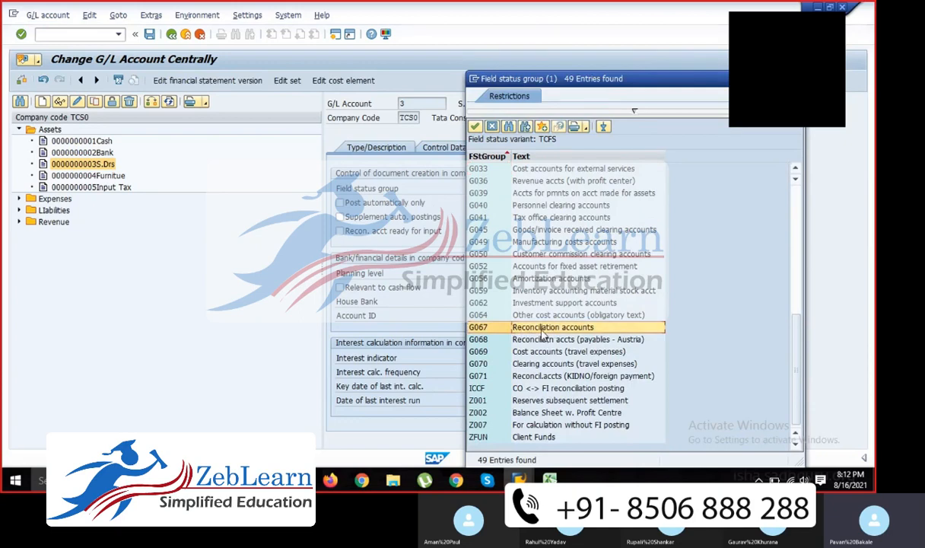
double_click(541, 329)
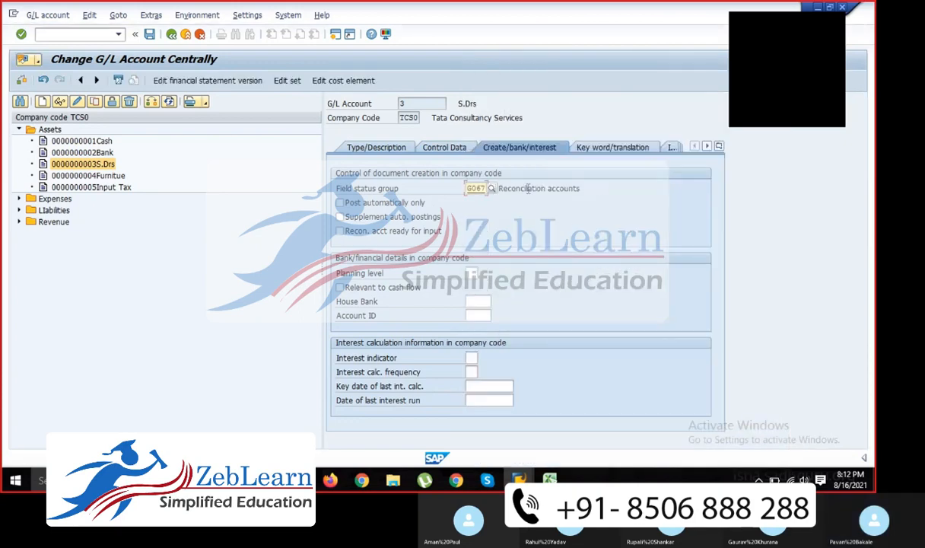
Step: Recheck the S.Drs account's reconciliation type and sort key, keeping Customers selected, and save the account
left_click(444, 148)
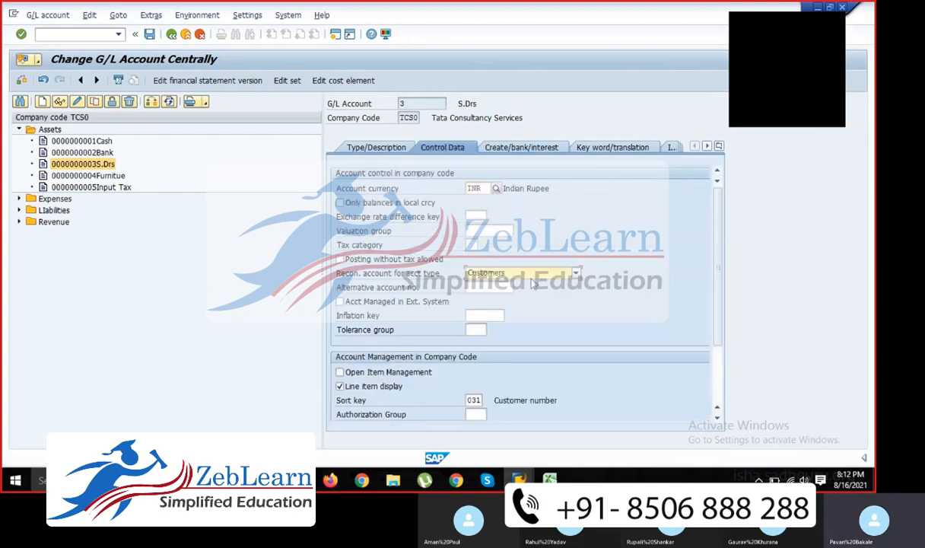
left_click(525, 273)
left_click(513, 294)
double_click(411, 107)
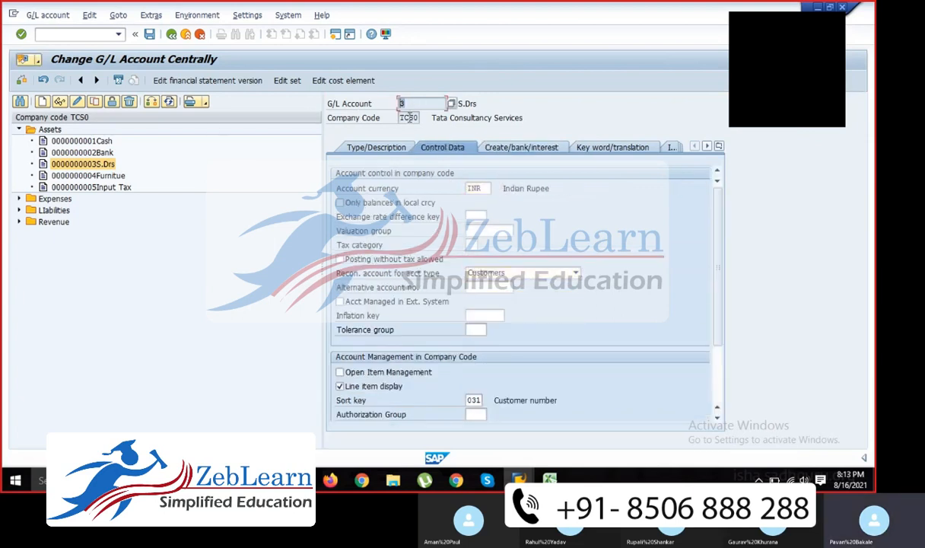
double_click(472, 400)
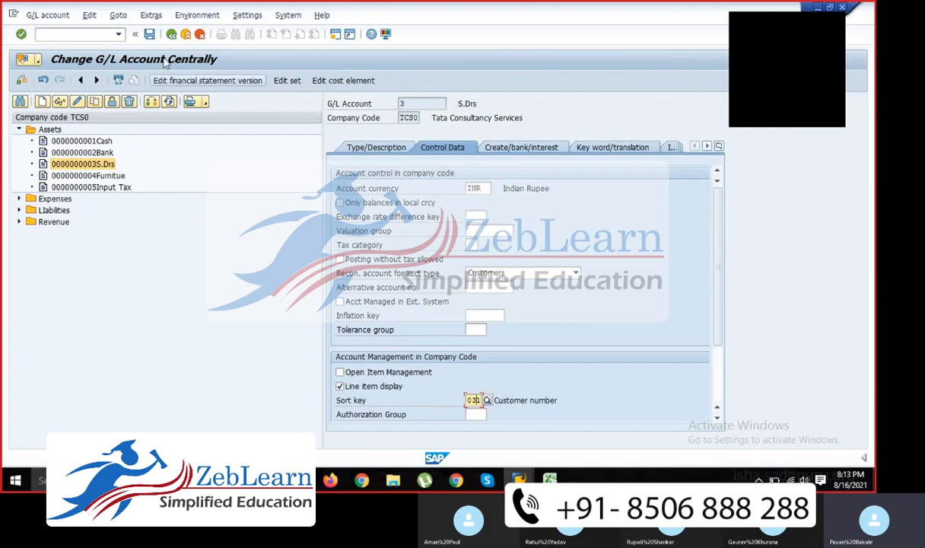
left_click(151, 35)
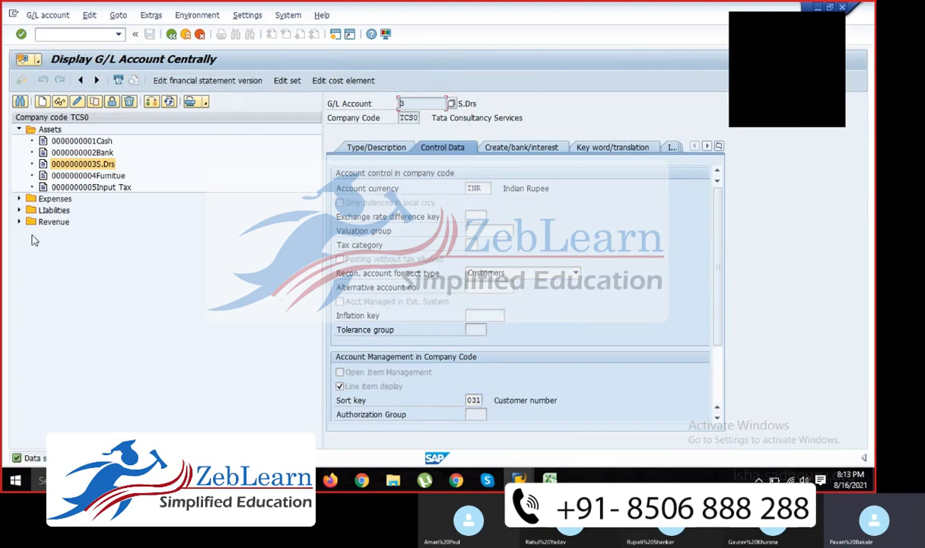
Step: Open the S.Crs account under Liabilities for changing and set its reconciliation account type to Vendors
left_click(19, 210)
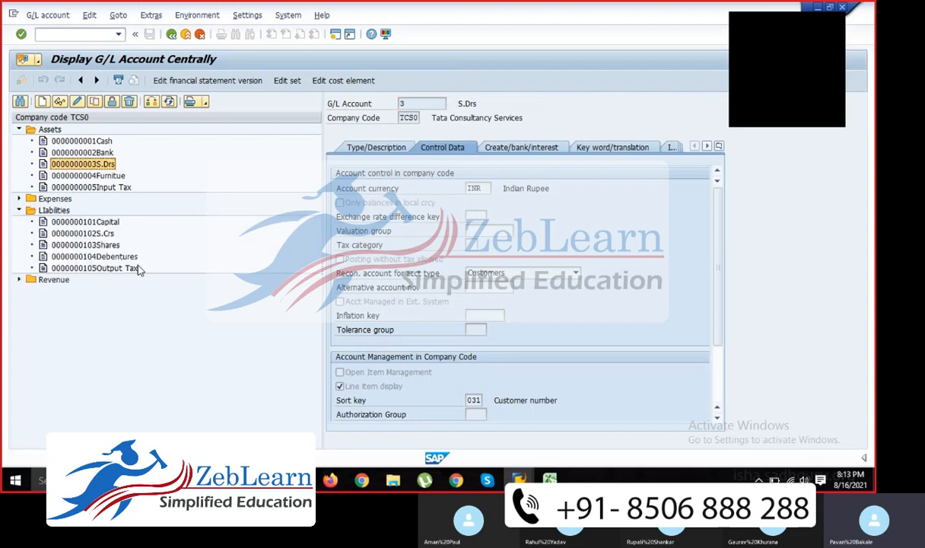
left_click(105, 234)
right_click(104, 236)
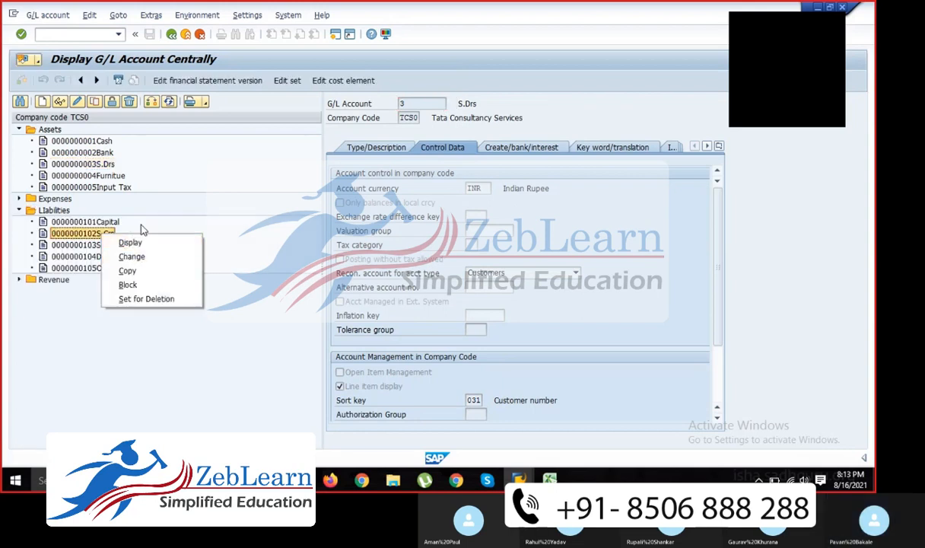
left_click(120, 221)
right_click(105, 235)
left_click(127, 260)
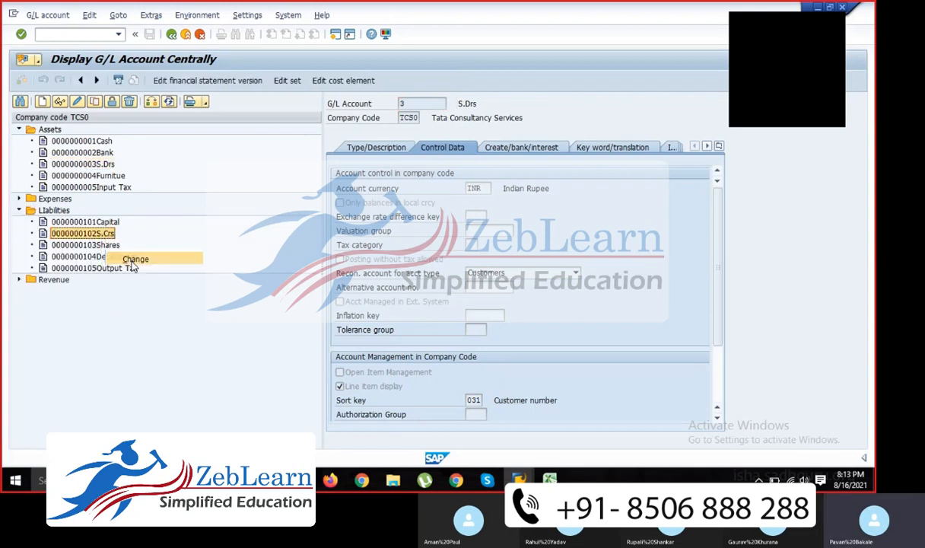
left_click(490, 272)
left_click(487, 306)
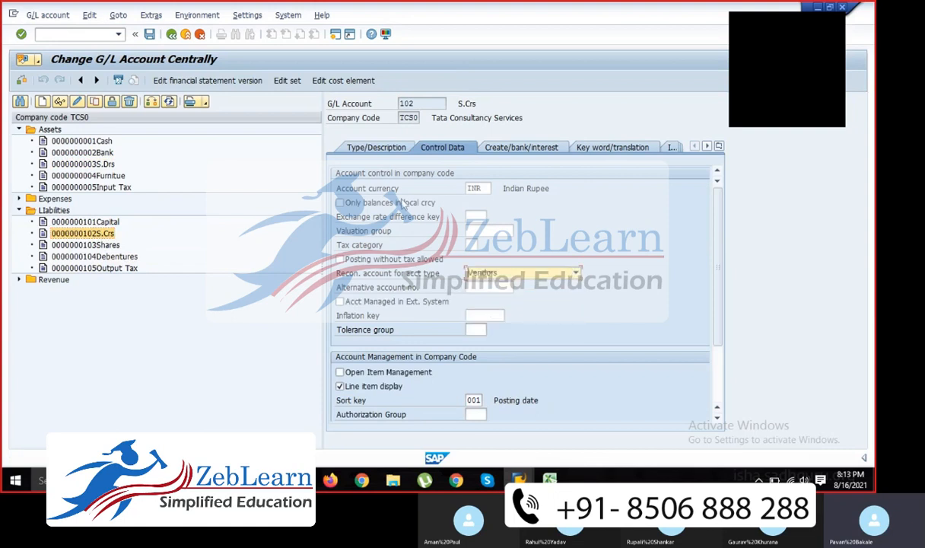
Step: Set the S.Crs account's sort key to 012, Vendor number
left_click(475, 403)
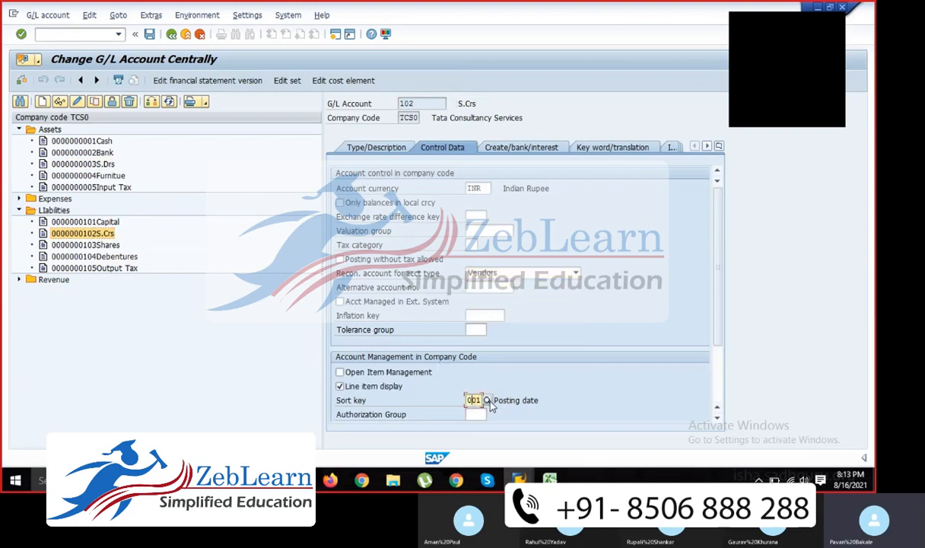
key("F4")
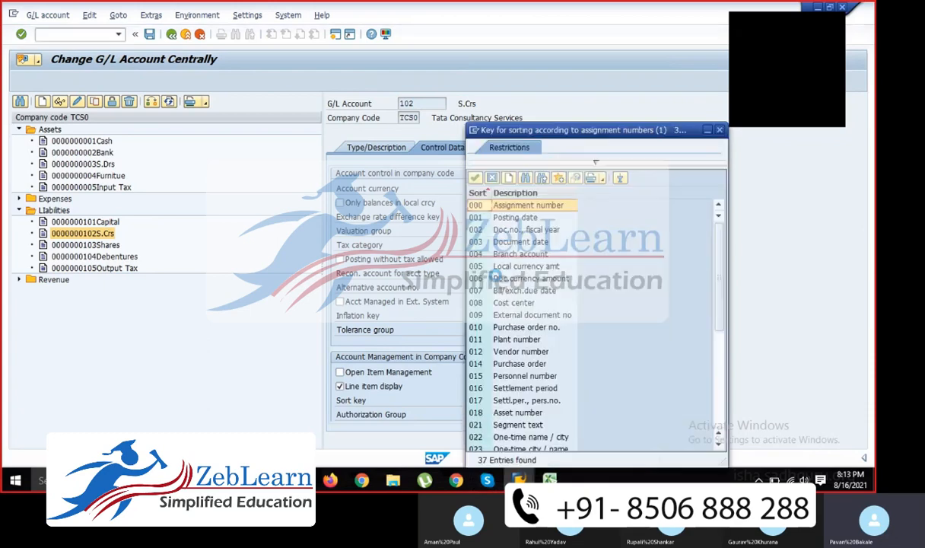
scroll(500, 304, "down", 4)
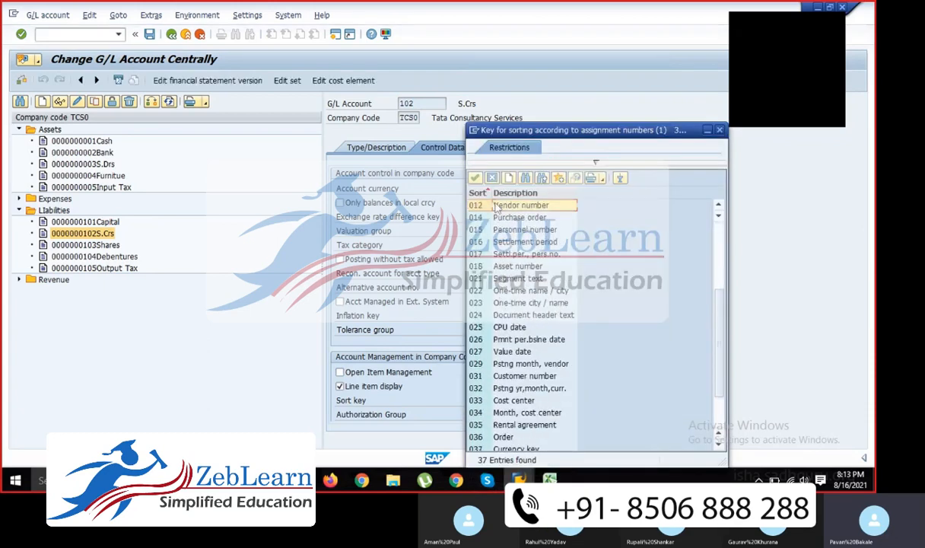
scroll(508, 247, "up", 2)
scroll(502, 296, "down", 4)
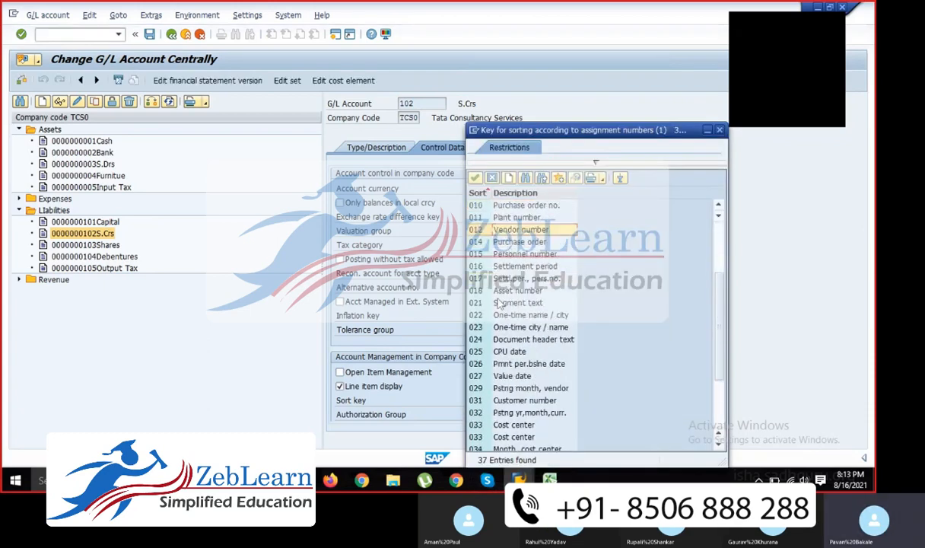
scroll(501, 323, "up", 4)
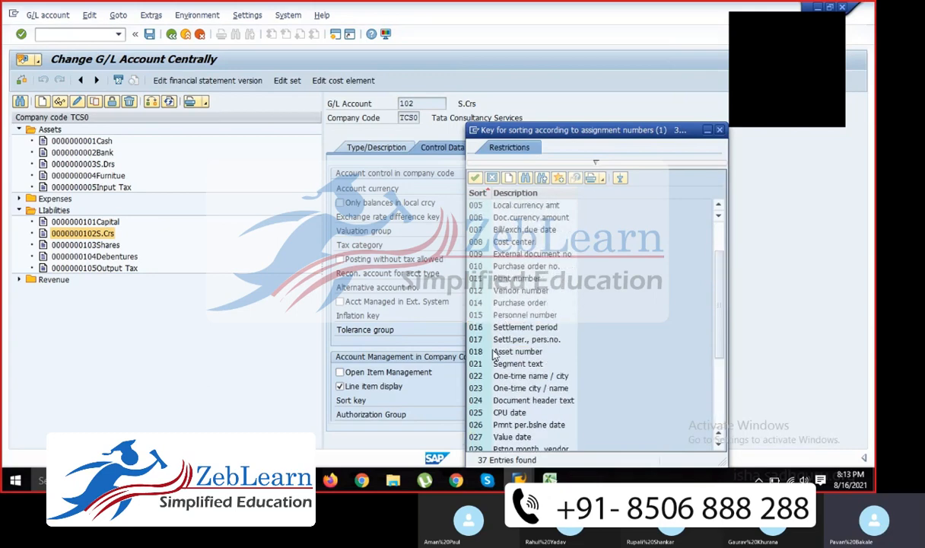
double_click(491, 287)
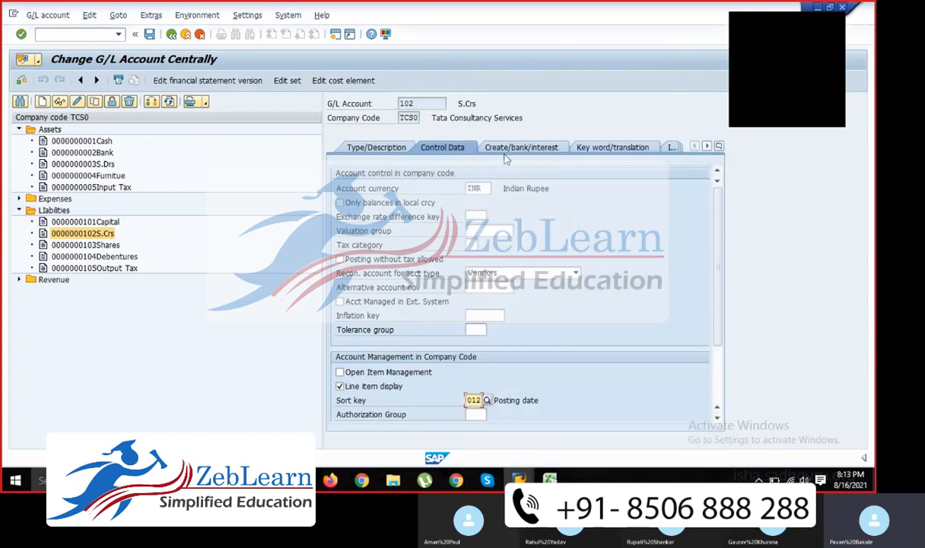
Step: Set the S.Crs account's field status group to G067, Reconciliation accounts
left_click(513, 148)
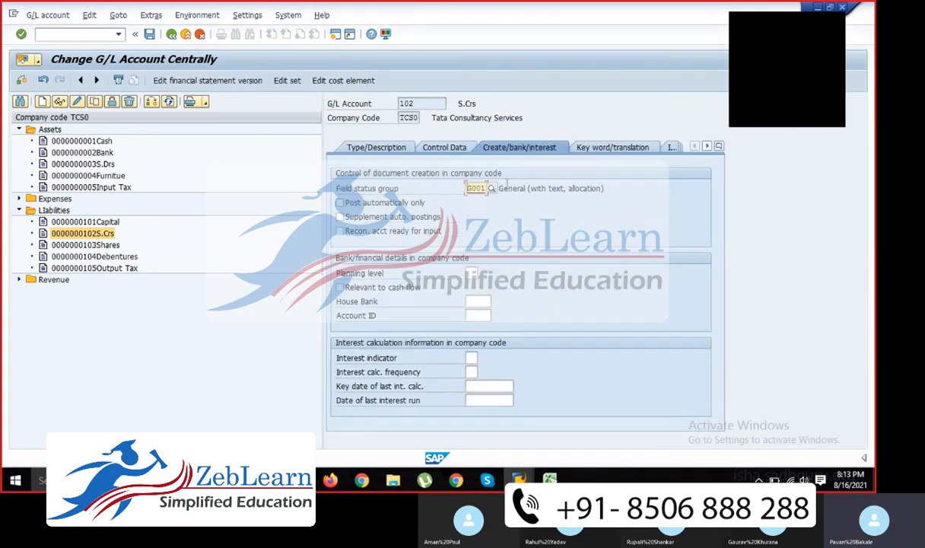
key("F4")
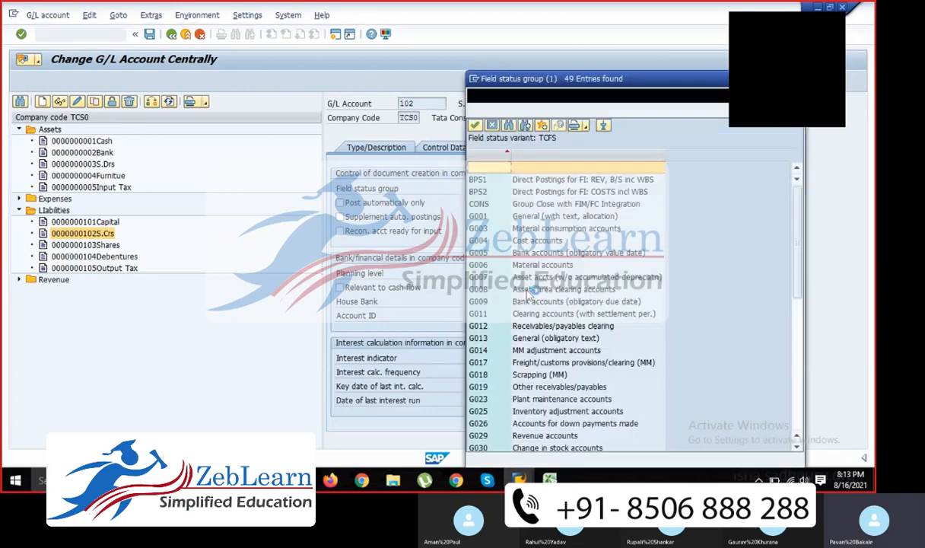
scroll(530, 290, "down", 8)
left_click(522, 351)
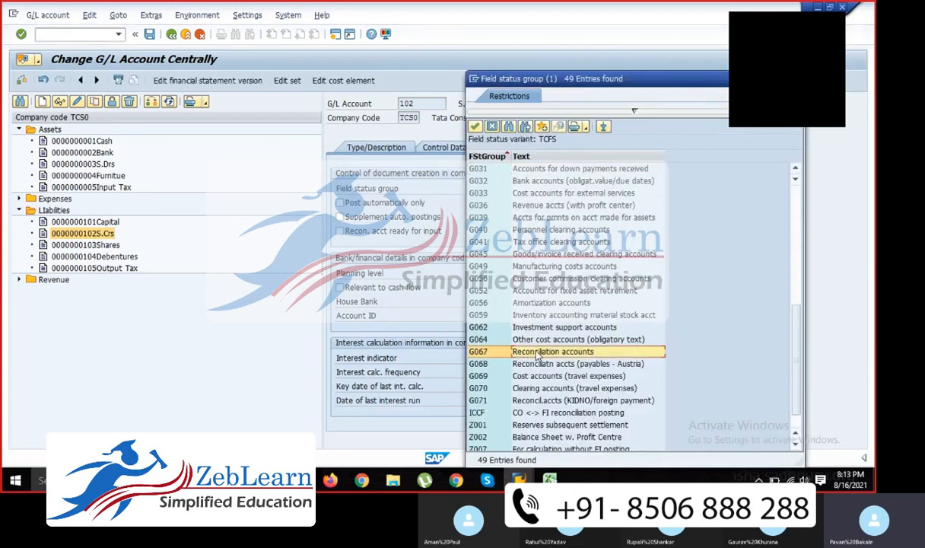
double_click(535, 355)
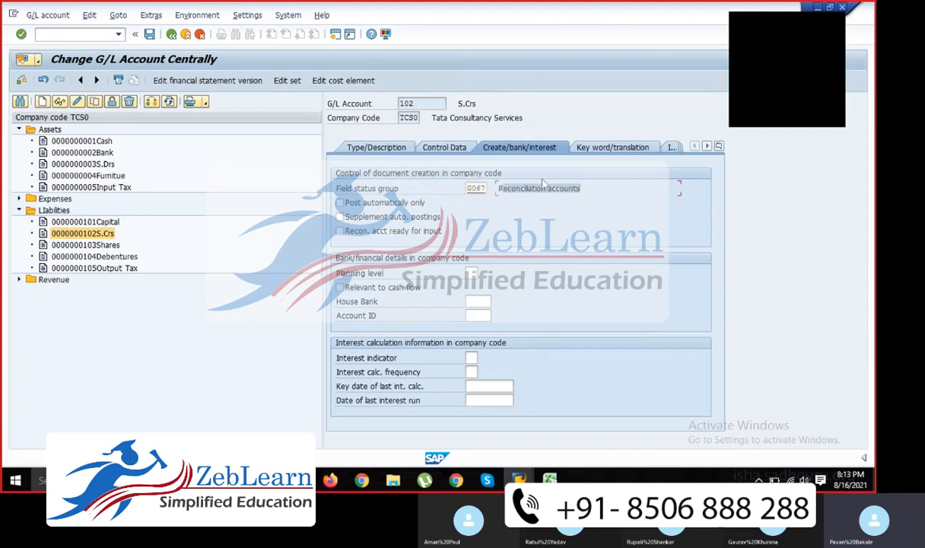
Step: Recheck the S.Crs account's control data and field status group, and save the account
left_click(435, 148)
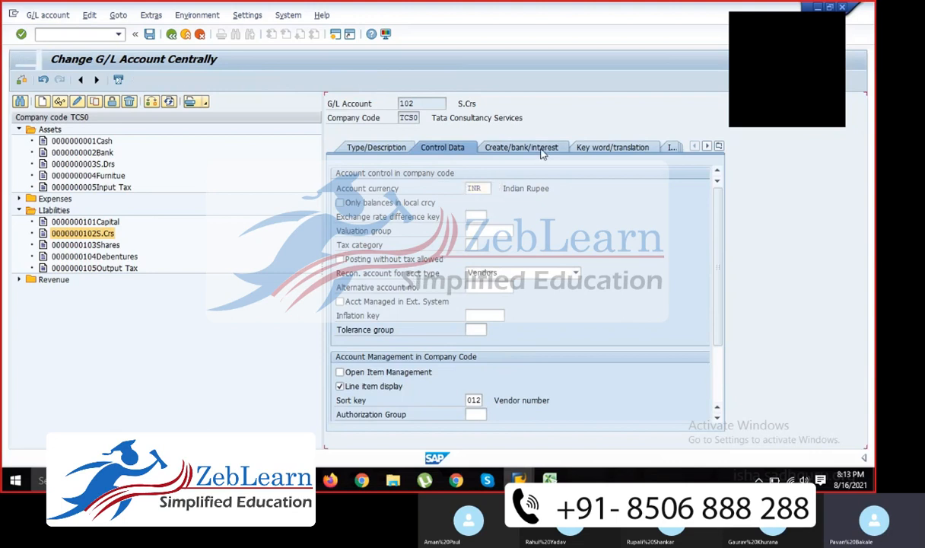
left_click(487, 148)
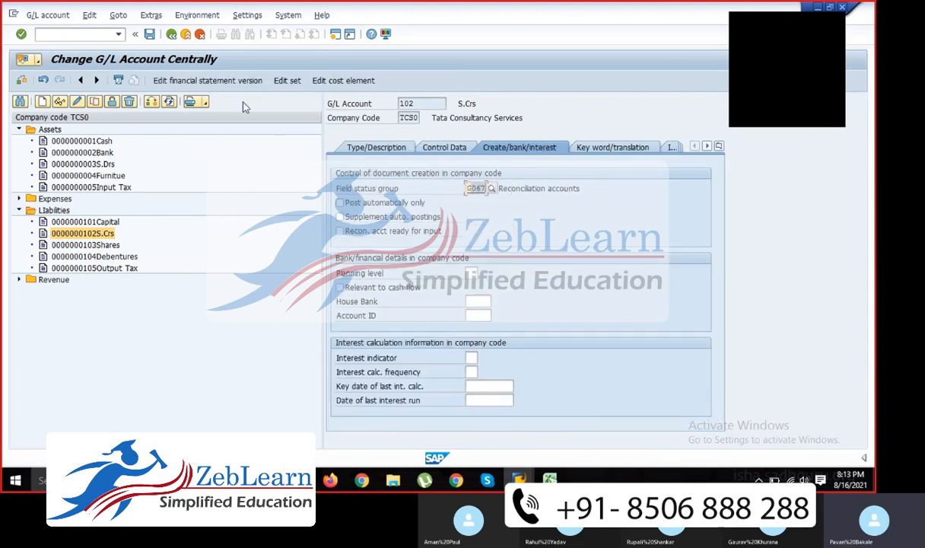
left_click(150, 35)
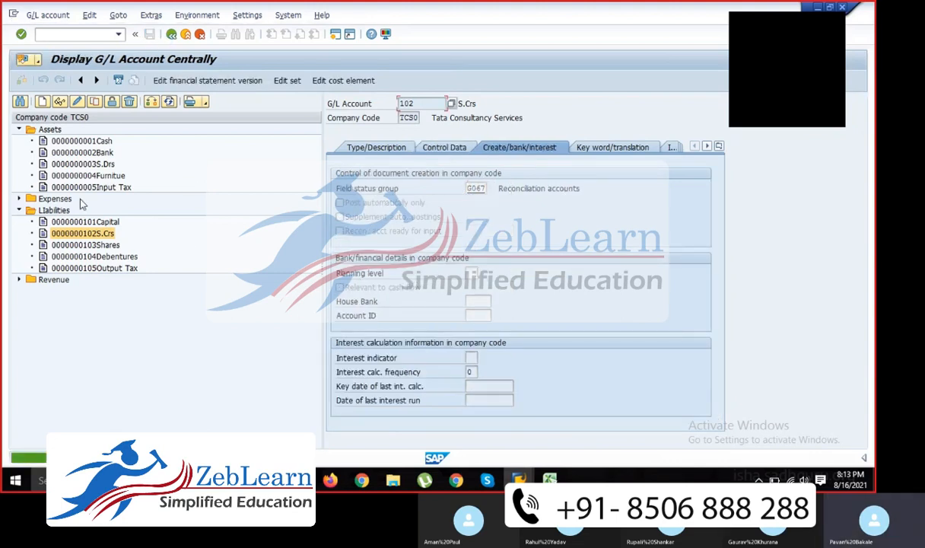
left_click(106, 164)
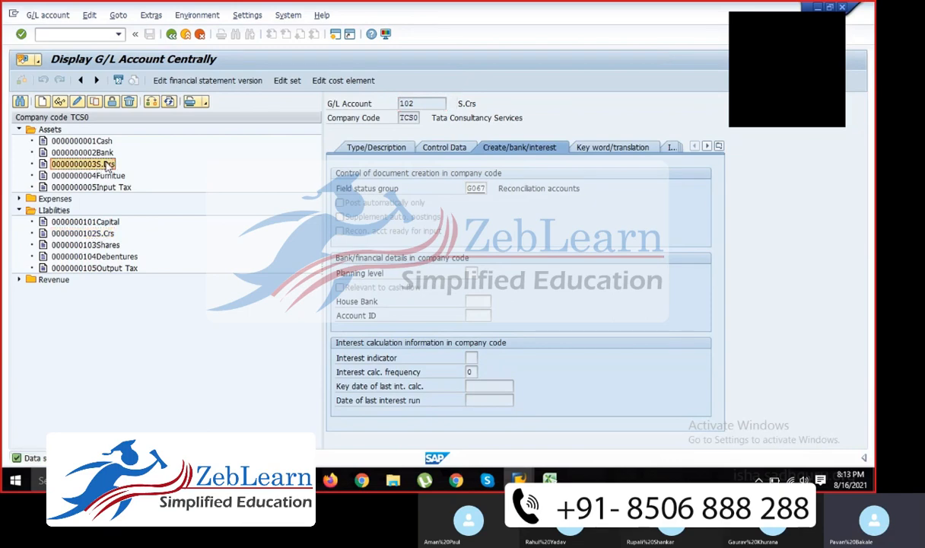
left_click(98, 233)
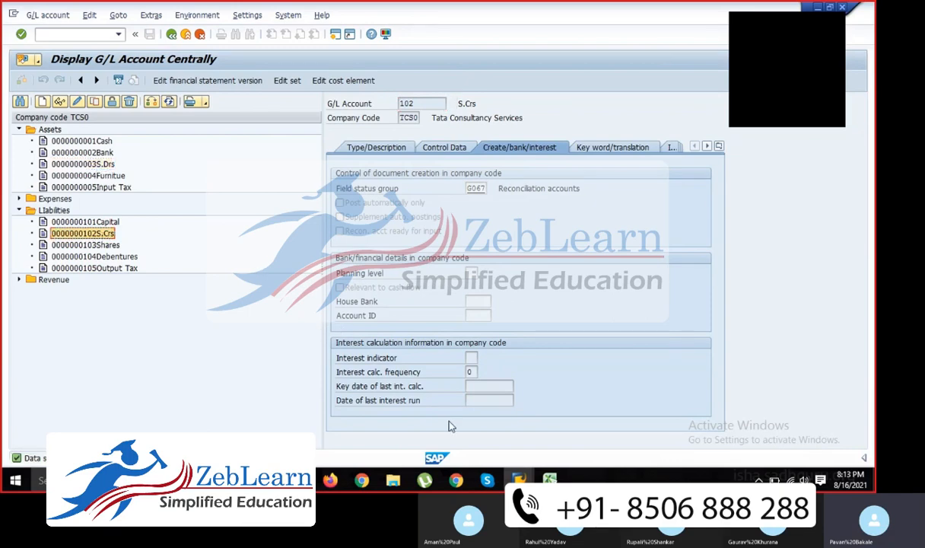
Step: Switch to Skype, look over the call's participant list, and return to SAP
mouse_move(487, 480)
left_click(431, 411)
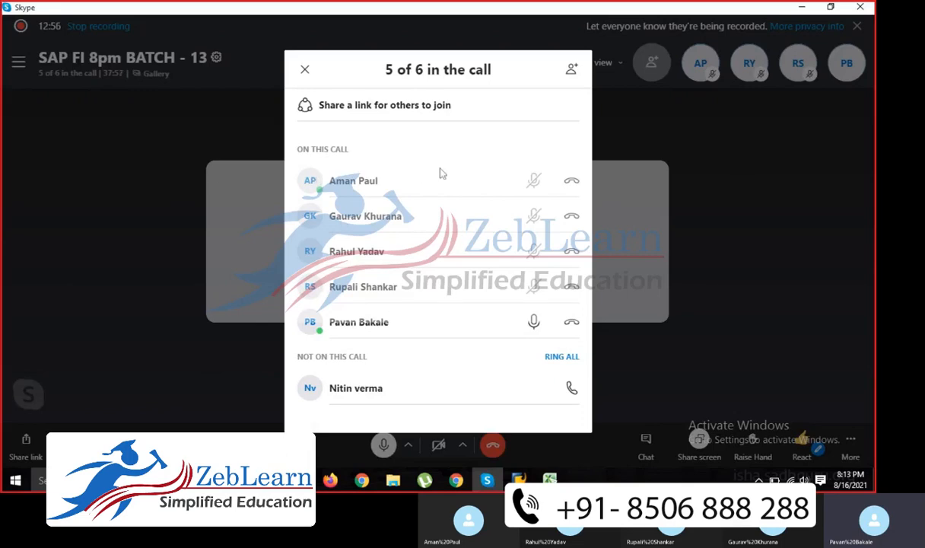
left_click(304, 69)
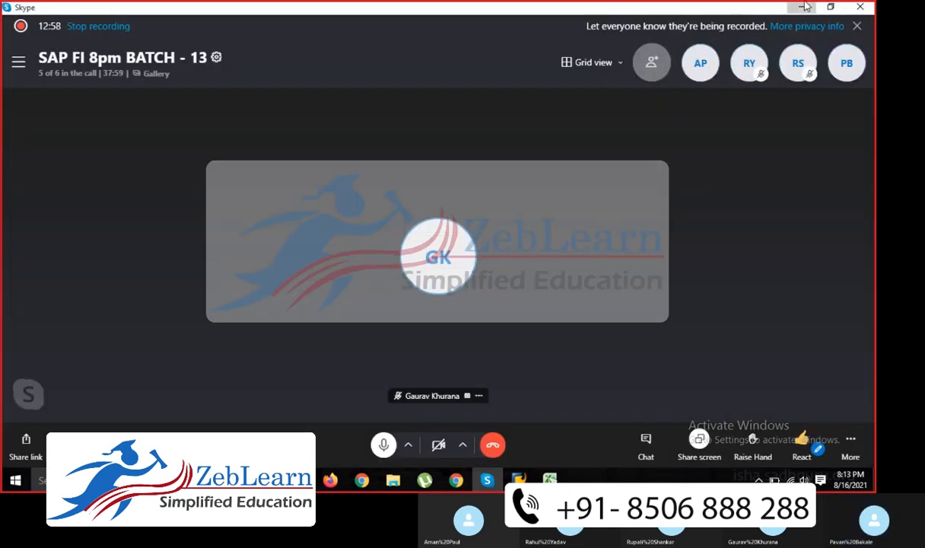
left_click(806, 7)
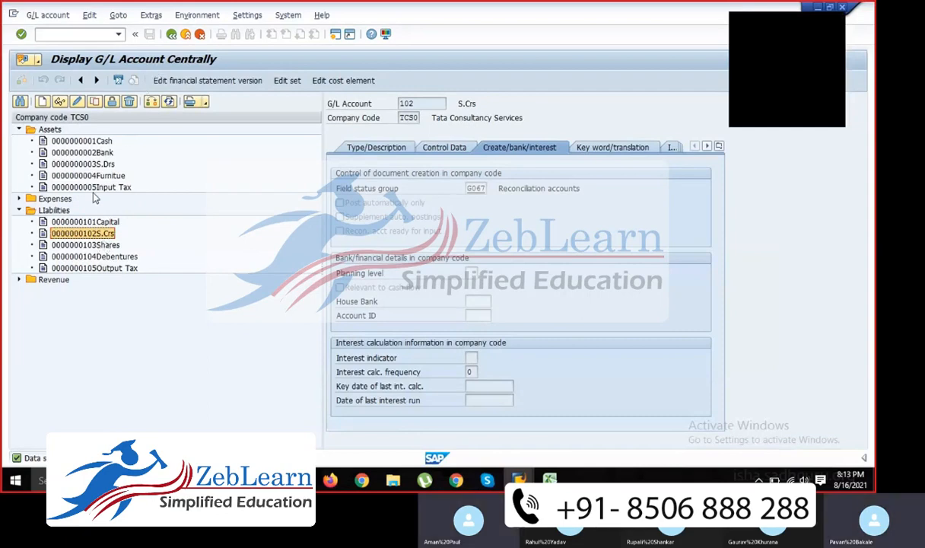
Step: Leave the G/L account display and review the account linking and FD01 customer name creation lines in the Word notes
left_click(171, 34)
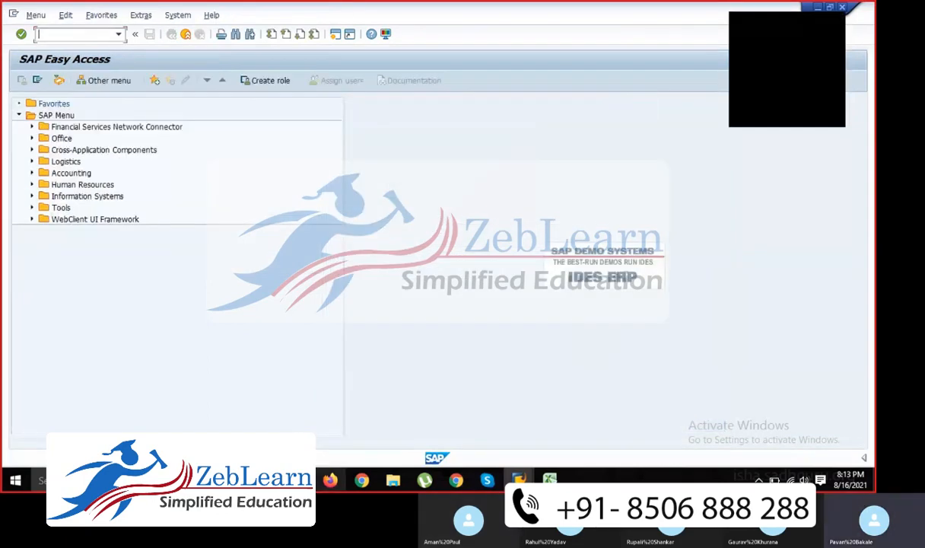
left_click(298, 479)
scroll(310, 302, "down", 2)
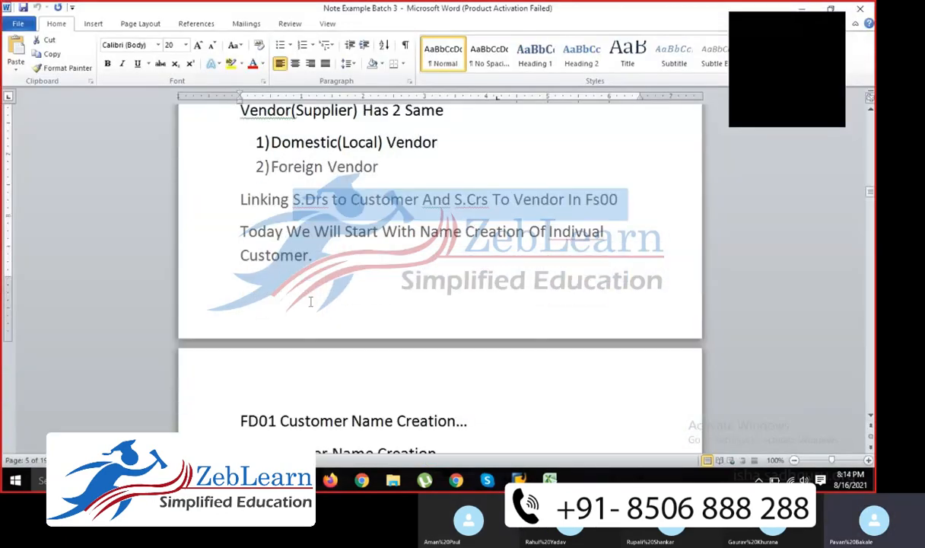
left_click_drag(240, 199, 567, 199)
scroll(316, 282, "down", 2)
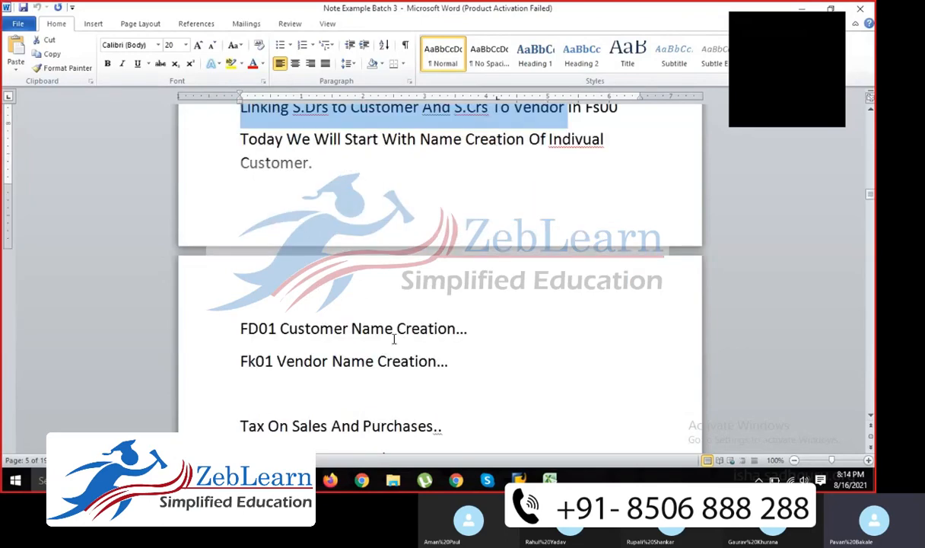
scroll(316, 282, "up", 1)
scroll(276, 304, "down", 2)
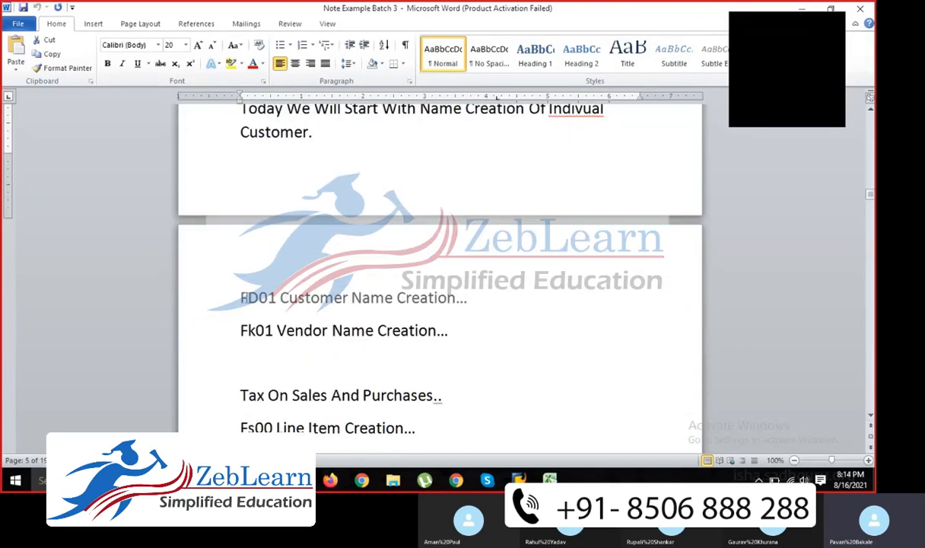
left_click_drag(233, 287, 465, 291)
scroll(435, 288, "up", 3)
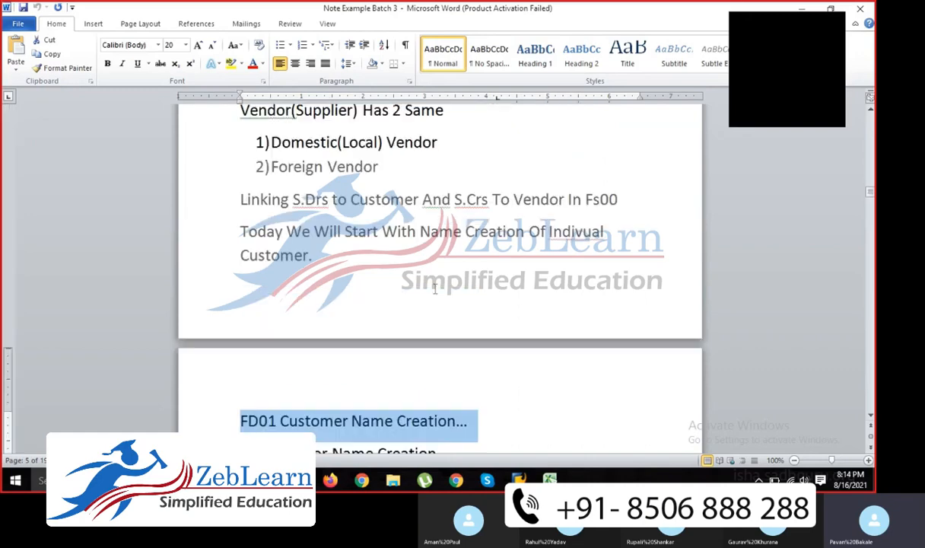
Step: Compare the domestic and foreign customer categories in the notes with the FD01 transaction code
scroll(435, 287, "up", 3)
left_click(328, 170)
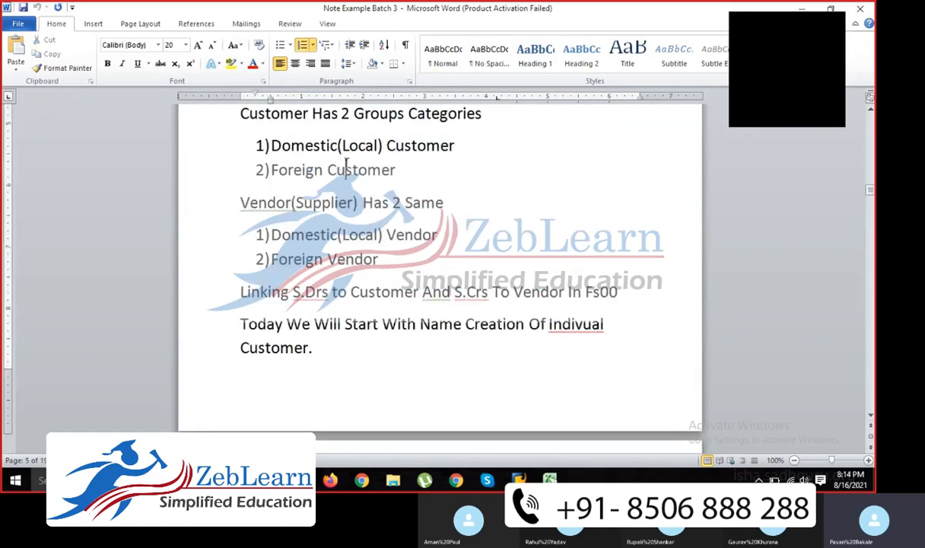
left_click_drag(325, 145, 454, 146)
left_click(288, 163)
scroll(389, 332, "down", 5)
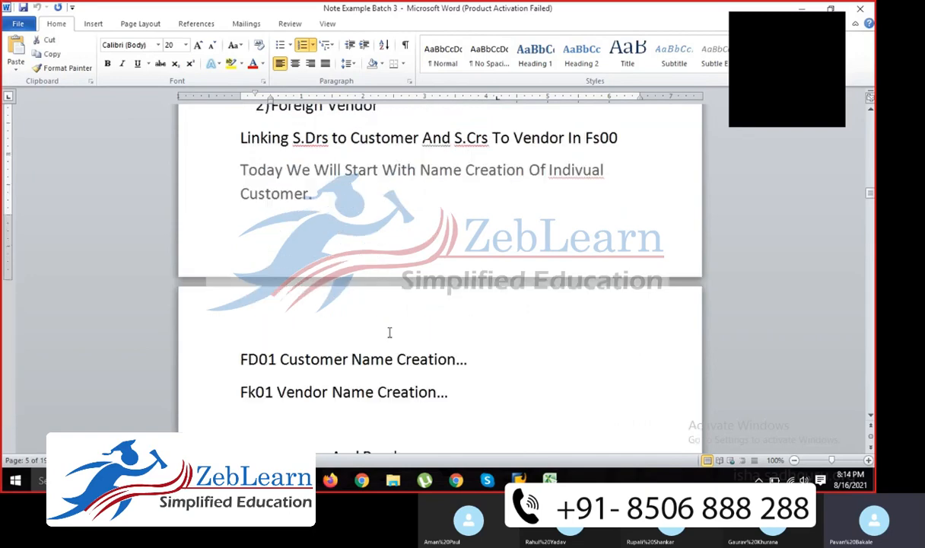
left_click_drag(240, 359, 276, 354)
left_click(278, 355)
scroll(334, 217, "up", 5)
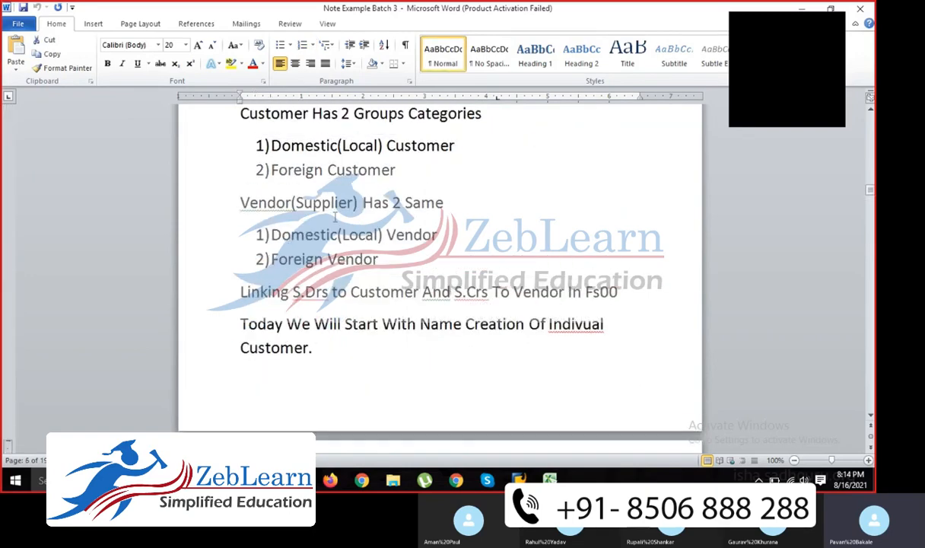
left_click(334, 146)
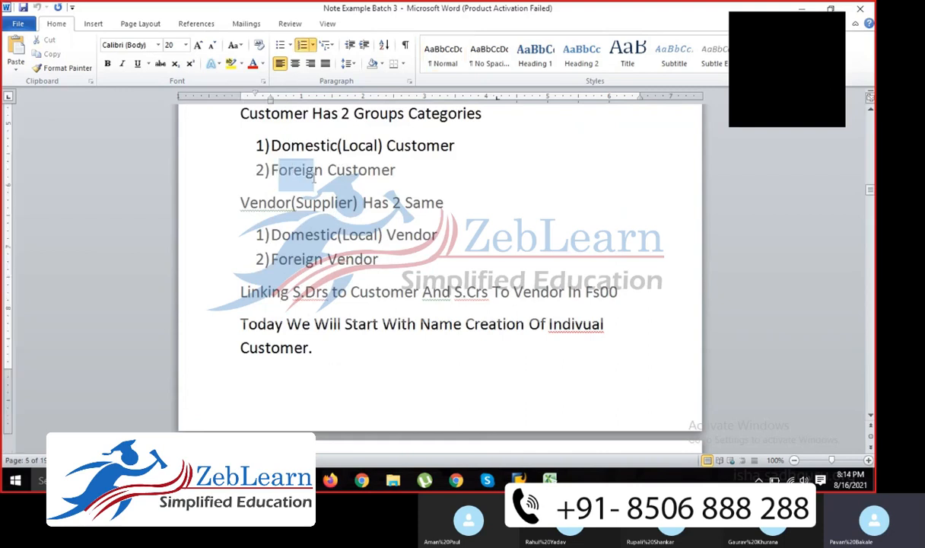
Step: Examine the FD01 Customer Name Creation line in the notes, including its transaction code
scroll(268, 329, "down", 6)
left_click_drag(240, 328, 349, 328)
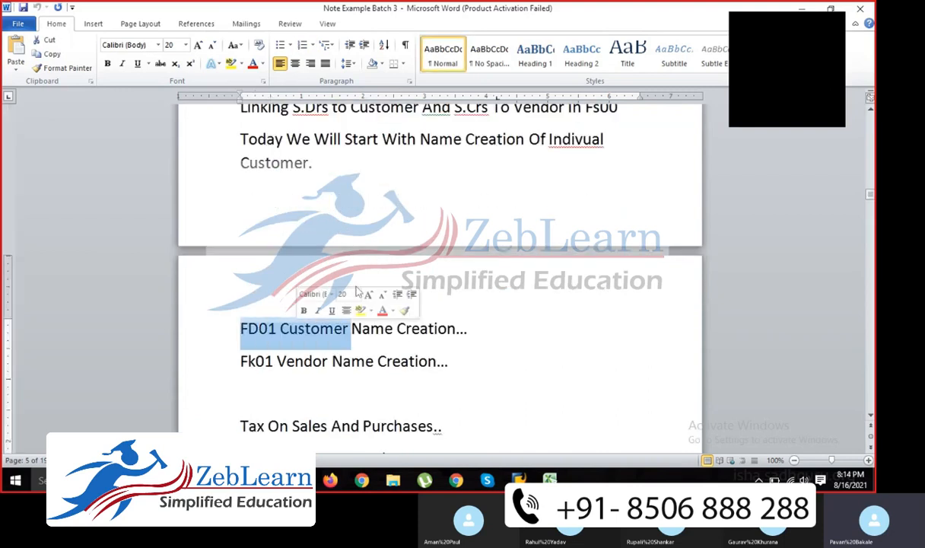
left_click(278, 328)
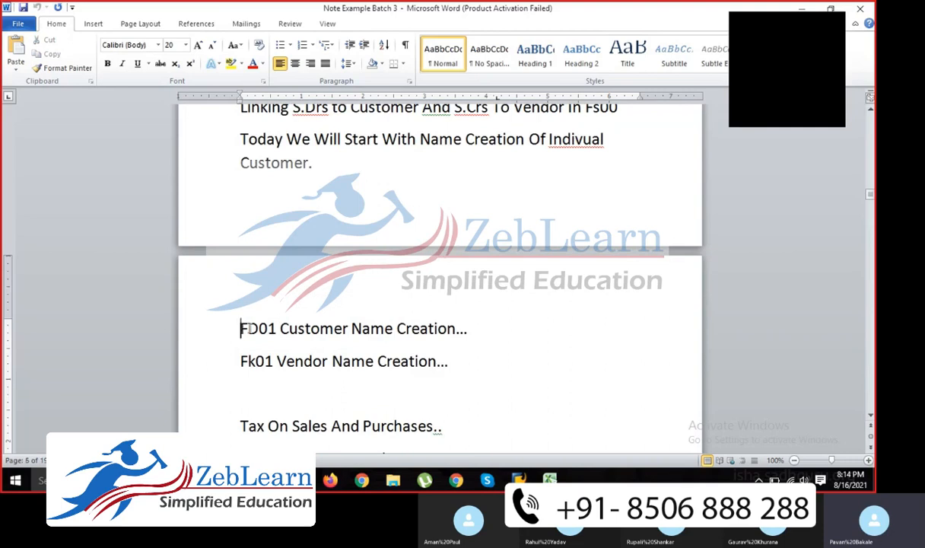
left_click_drag(241, 329, 428, 335)
left_click_drag(279, 330, 450, 338)
left_click(256, 327)
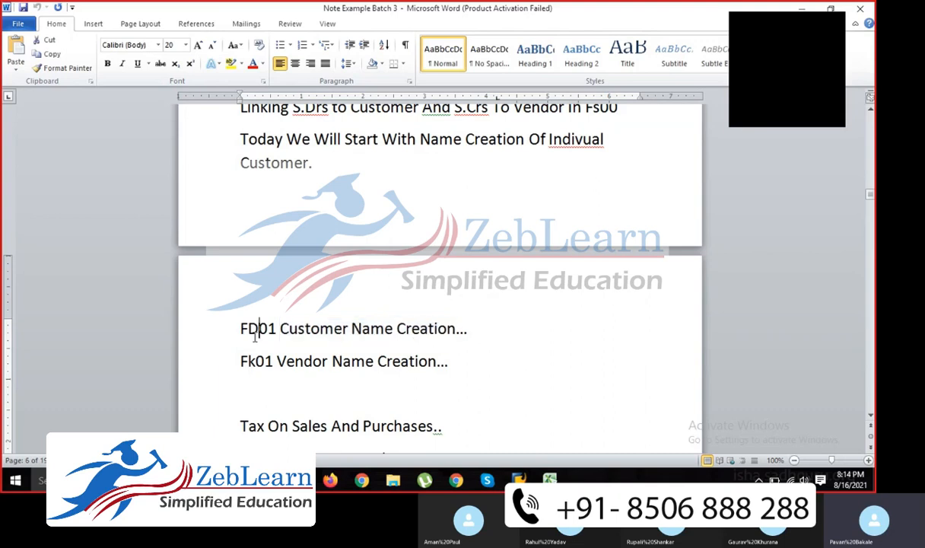
left_click_drag(241, 328, 276, 328)
Step: Switch to SAP Easy Access and launch FD01 - Create from the Accounts Receivable master records under Financial Accounting
mouse_move(532, 477)
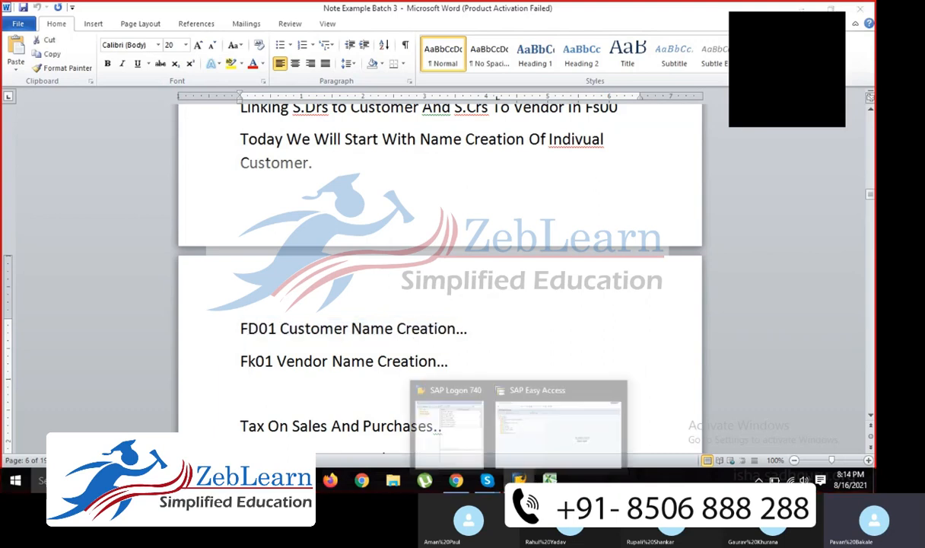
left_click(558, 424)
double_click(67, 174)
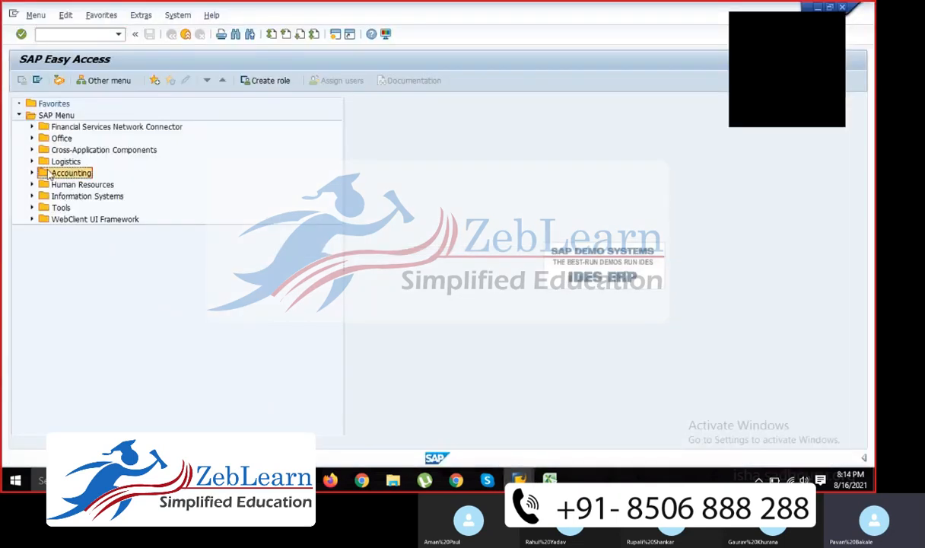
double_click(78, 187)
left_click(44, 185)
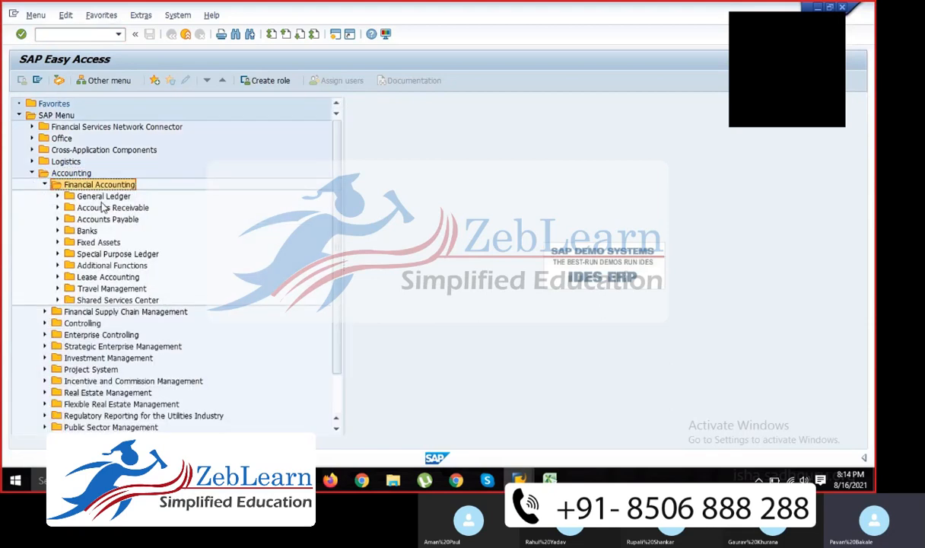
left_click(99, 207)
left_click(57, 207)
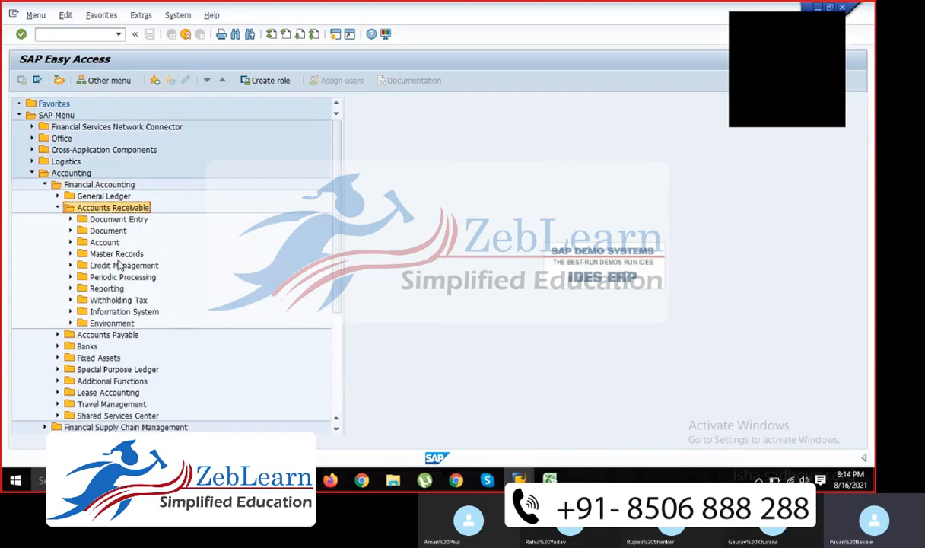
left_click(104, 254)
left_click(123, 265)
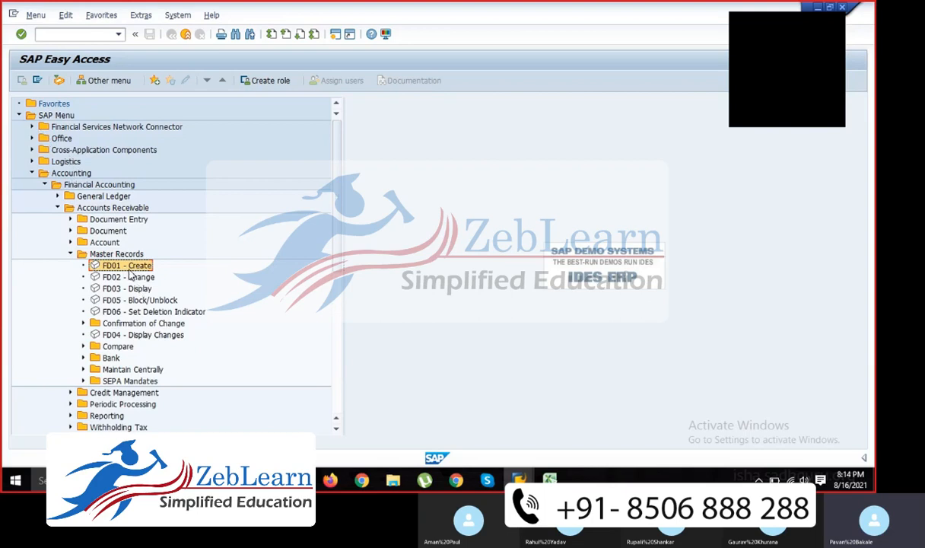
double_click(127, 265)
Step: Check that the company code is TCS0 for the new customer and open the list of account groups and number ranges
left_click(142, 166)
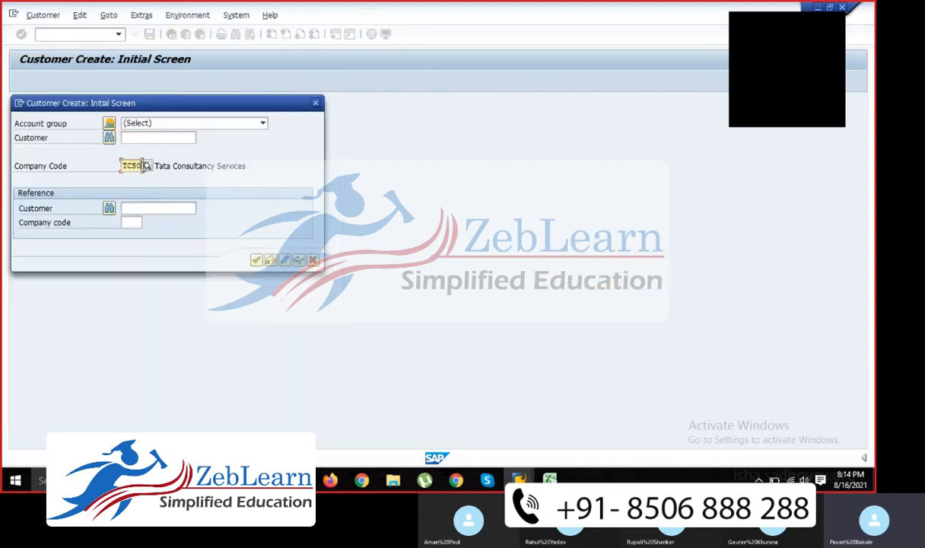
double_click(129, 162)
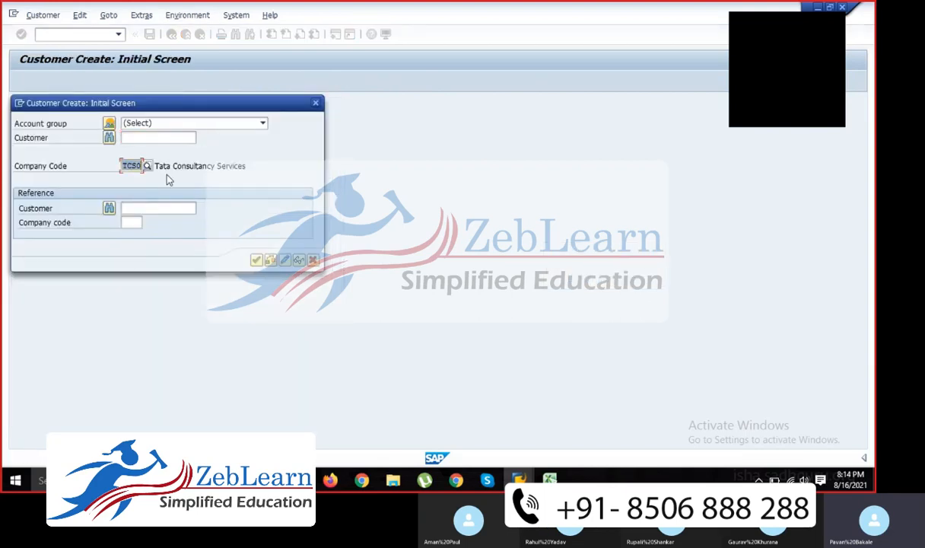
left_click(110, 126)
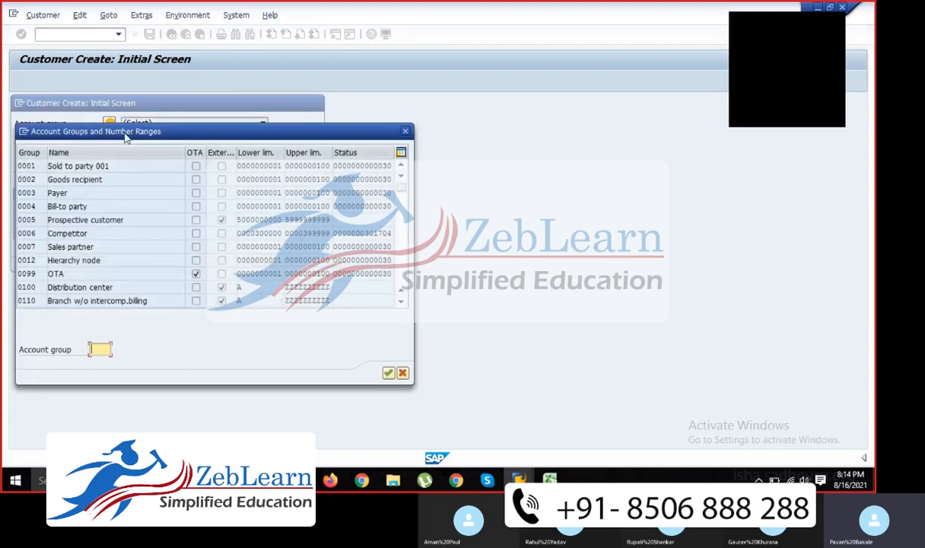
left_click_drag(126, 134, 285, 139)
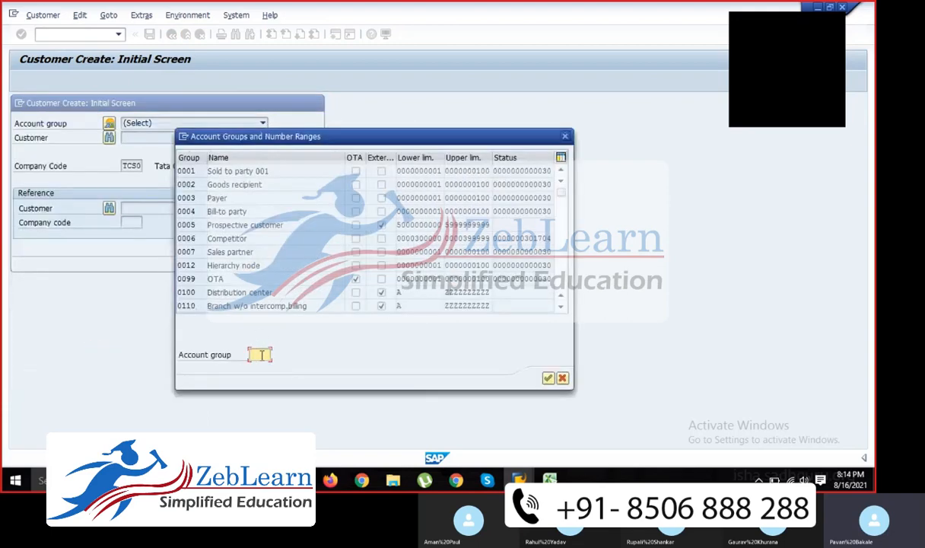
Step: Switch to the Delhi Batch Codes workbook in Excel and copy the code TCSD from the 8pm Batch row's Vendor Group cell
key("alt+Tab")
key("alt+Tab")
key("alt+Tab")
key("alt+Tab")
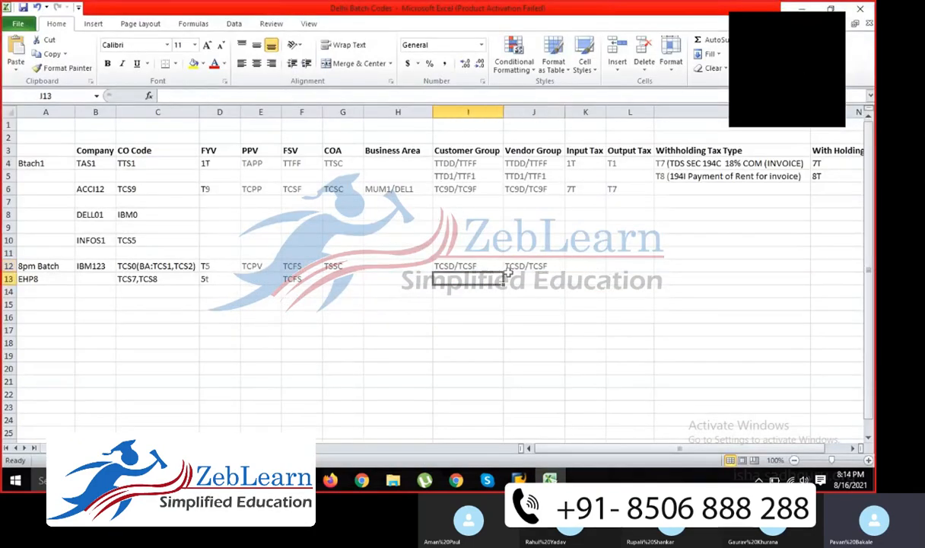
left_click(511, 266)
double_click(525, 265)
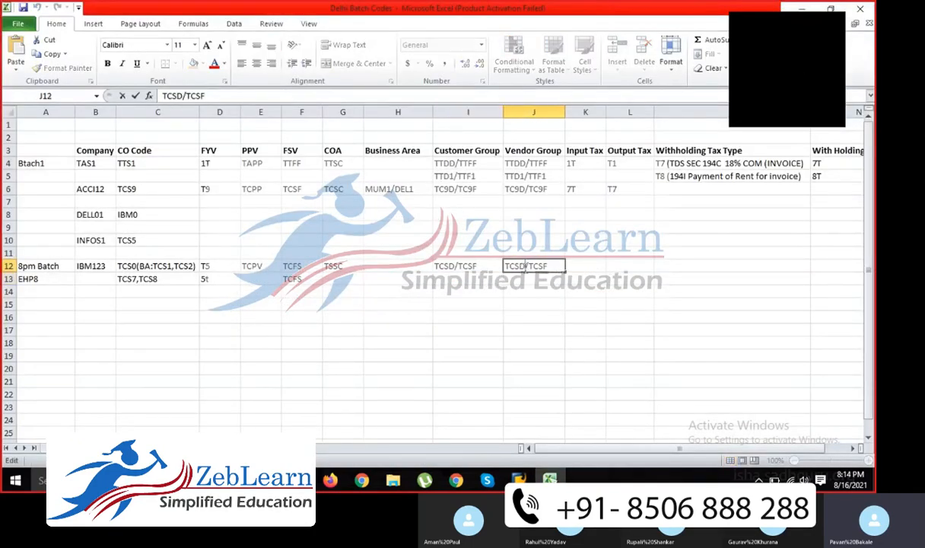
left_click_drag(525, 266, 475, 256)
key("ctrl+c")
Step: Return to SAP and position the account group list at TCSD
key("alt+Tab")
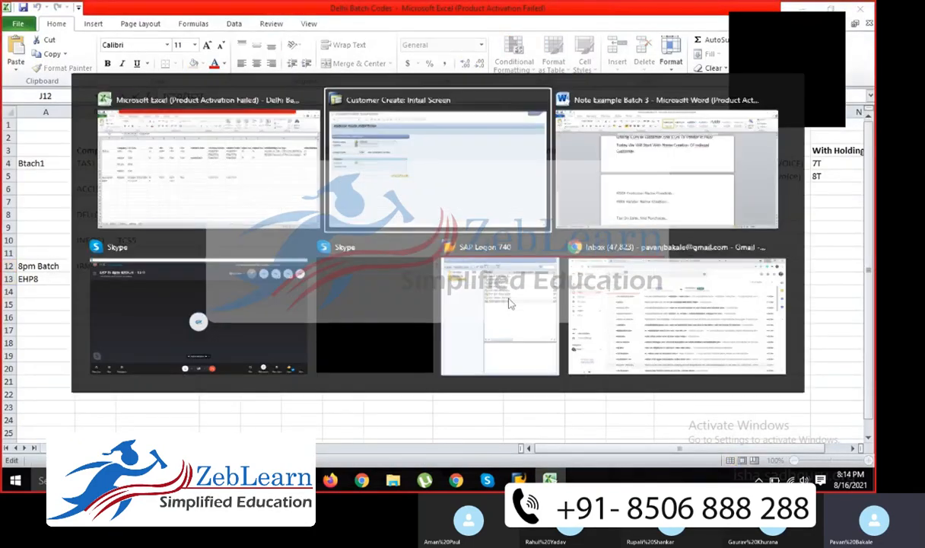
key("ctrl+v")
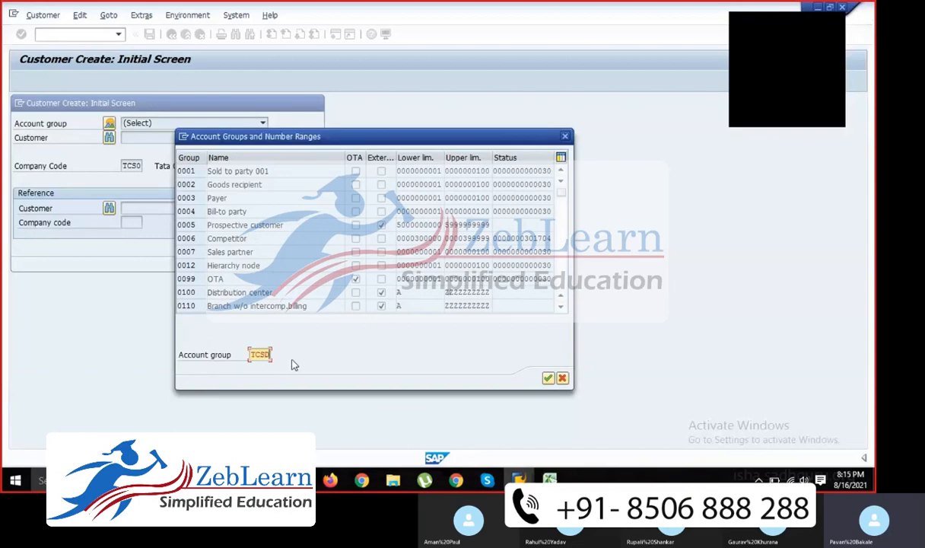
key("Return")
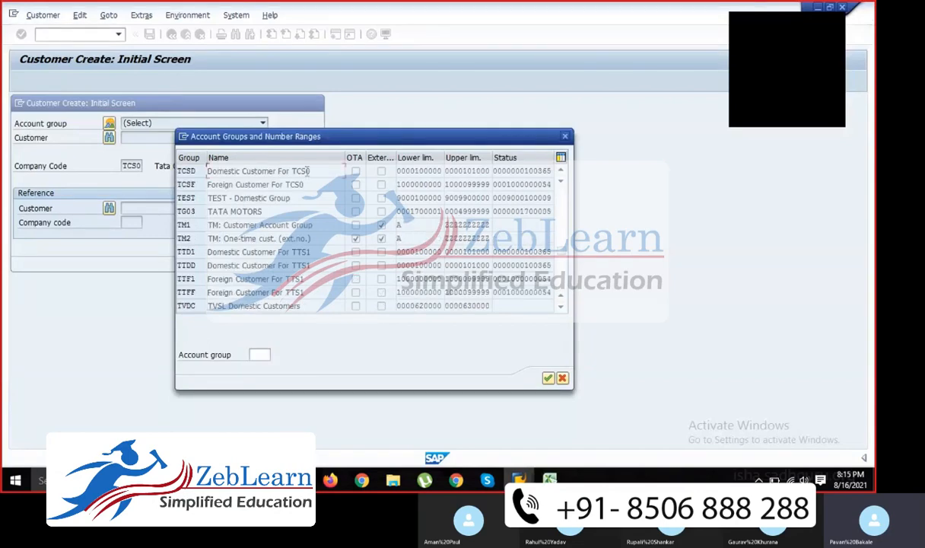
Step: Assign the account group Domestic Customer For TCS0 to the new customer and continue to its general data
left_click_drag(283, 169, 219, 168)
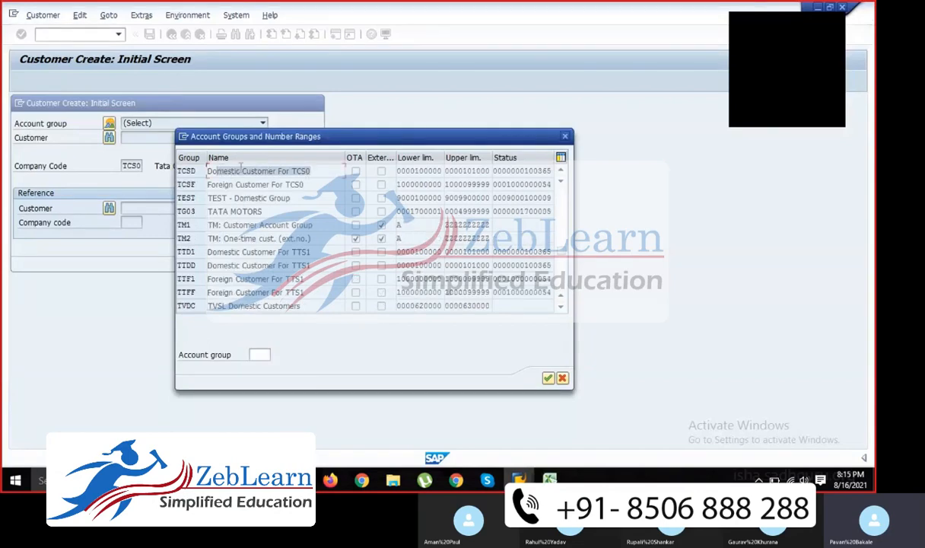
left_click(227, 169)
double_click(254, 171)
left_click(193, 126)
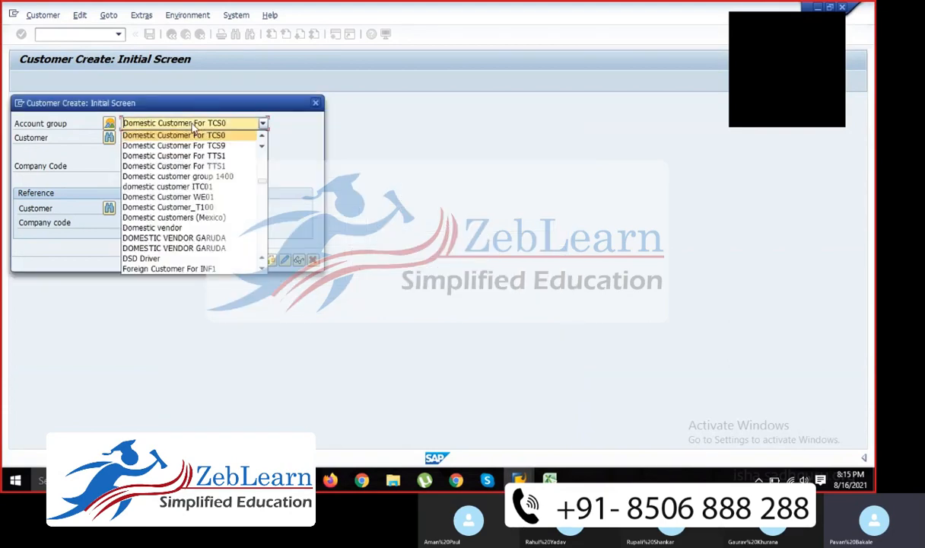
left_click(196, 137)
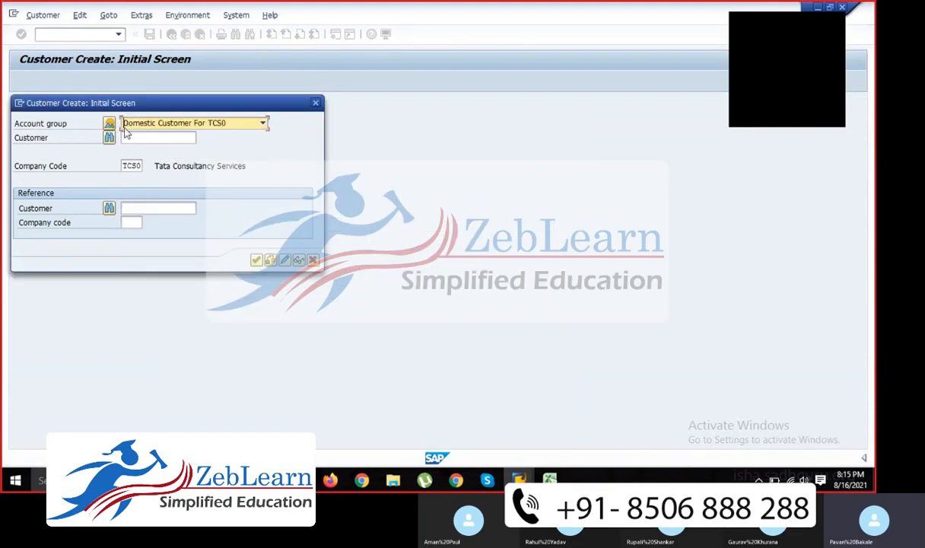
left_click(256, 261)
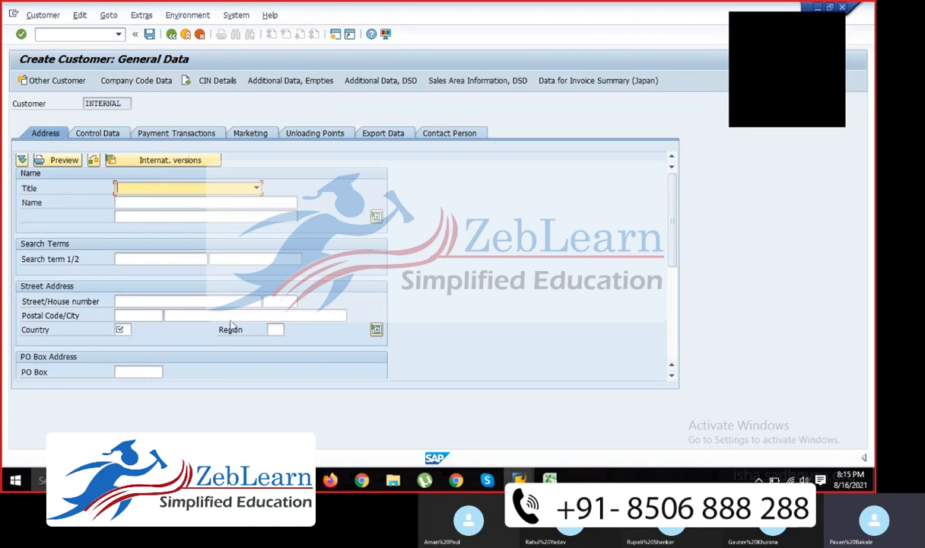
Step: Set the customer's title to Company and its name to Hp India
key("Down")
key("Tab")
key("Down")
key("Down")
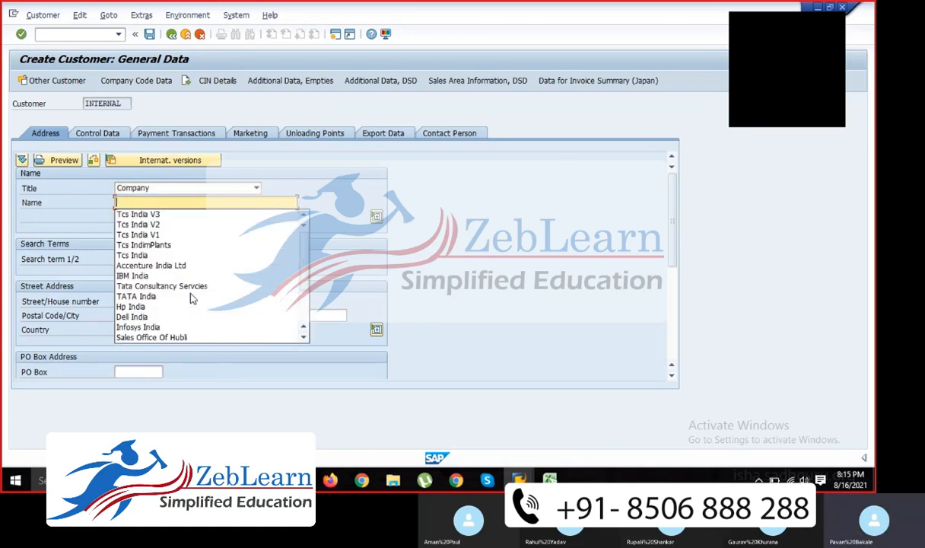
key("Down")
key("Down")
key("Down")
key("Down")
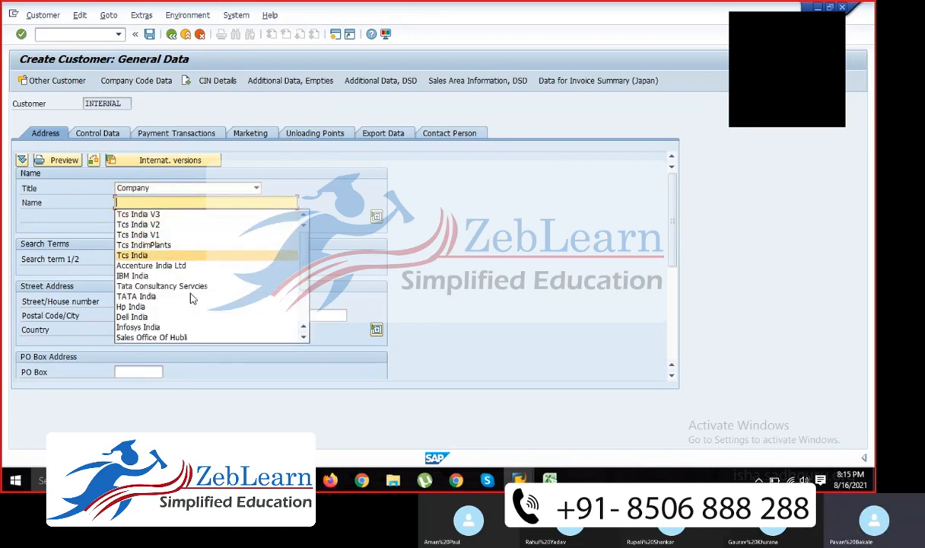
key("Down")
key("Down")
key("Down")
key("Down")
key("Down")
key("Return")
key("Tab")
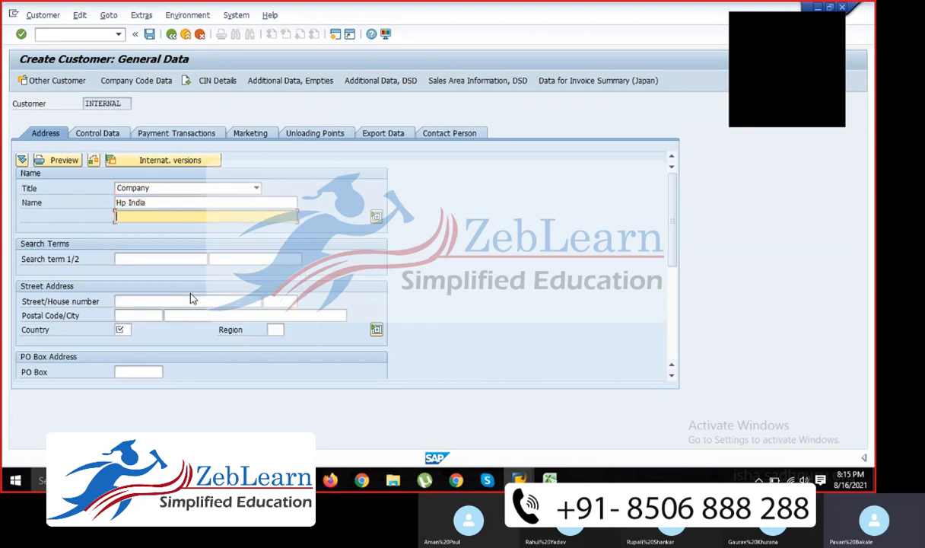
Step: Enter Hp as the second name line and HP as the first search term
type("Hp")
key("Tab")
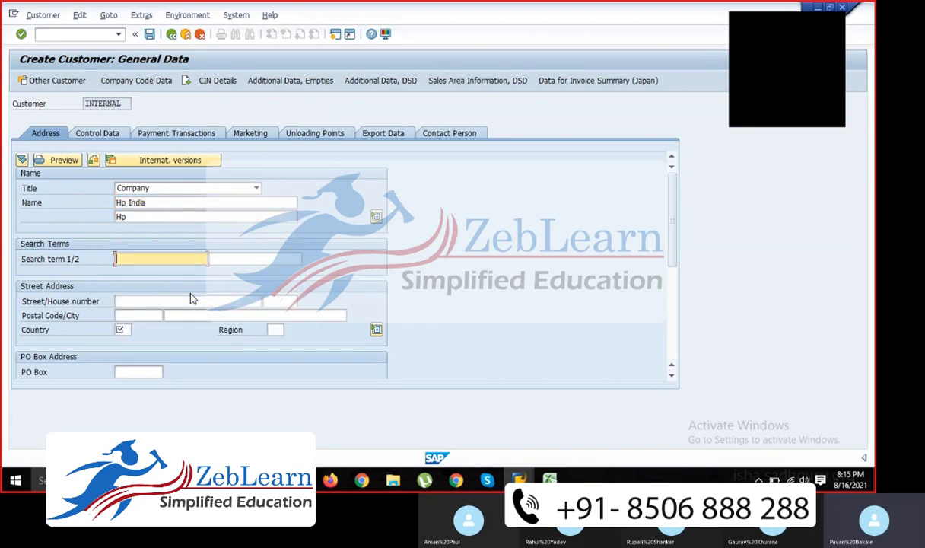
type("HP")
Step: Fill in the customer's street, house number, postal code and city in the street address
left_click(192, 300)
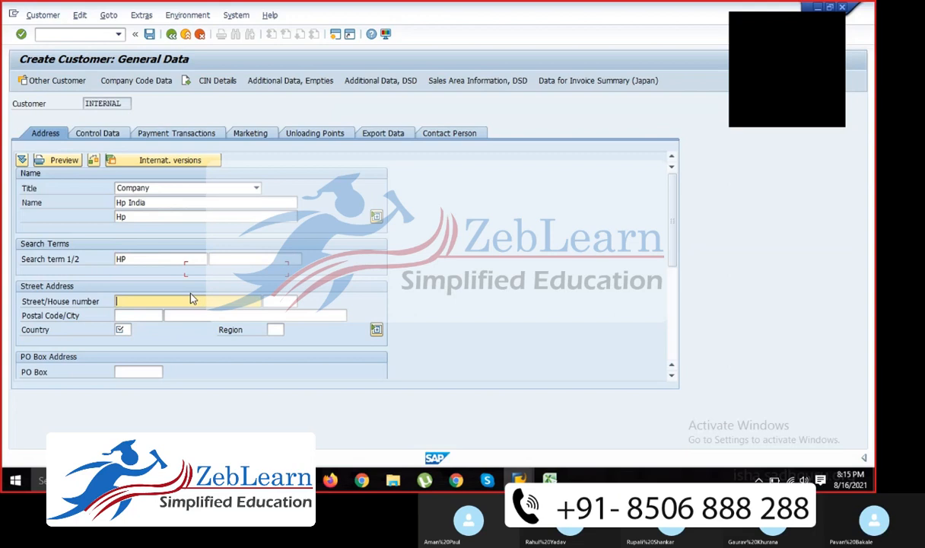
type("Near Mumbai")
key("Tab")
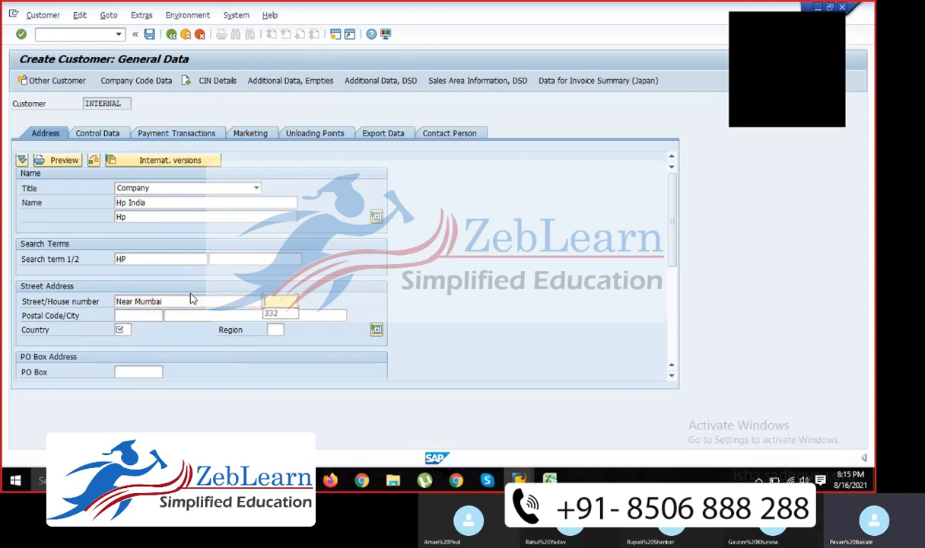
key("Down")
key("Tab")
key("Down")
key("Tab")
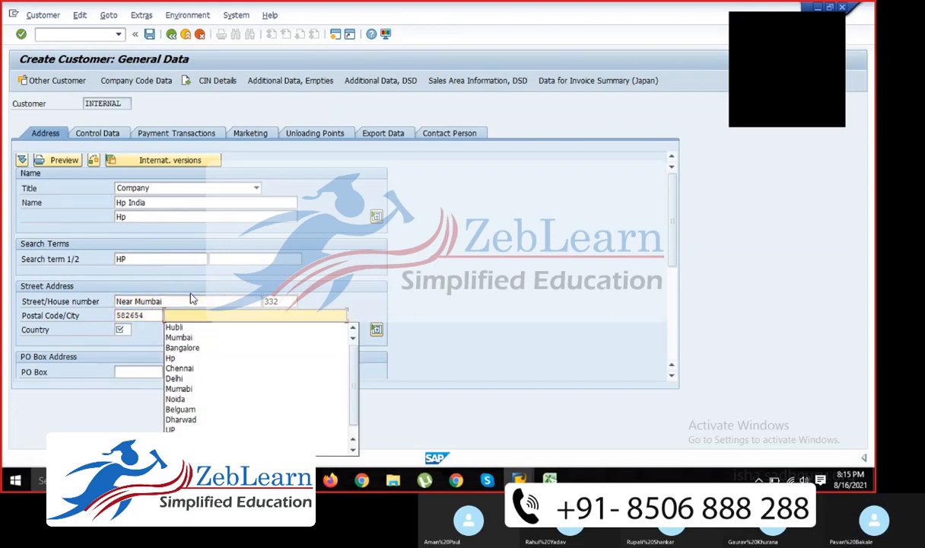
type("M")
key("Down")
key("Tab")
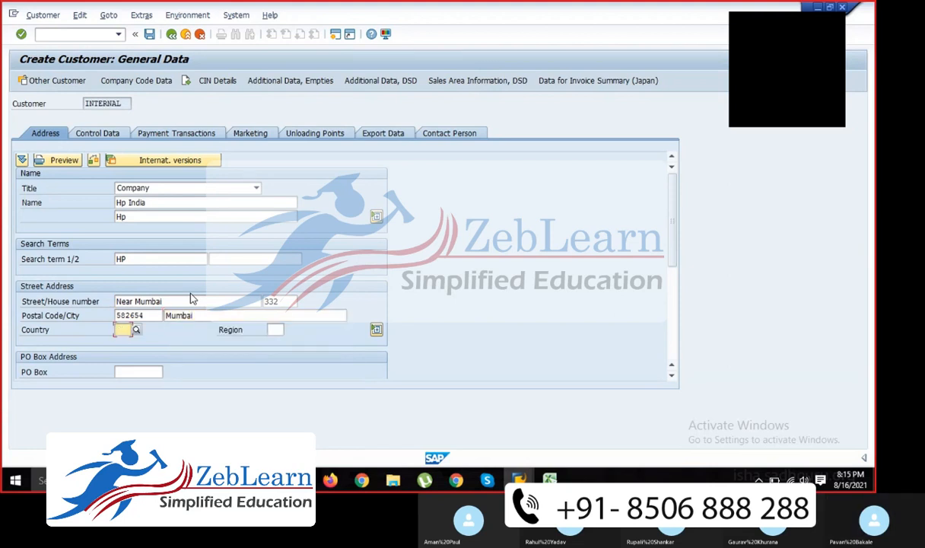
Step: Set the customer's country to IN and the region to 13 (Maharashtra)
type("in")
key("Tab")
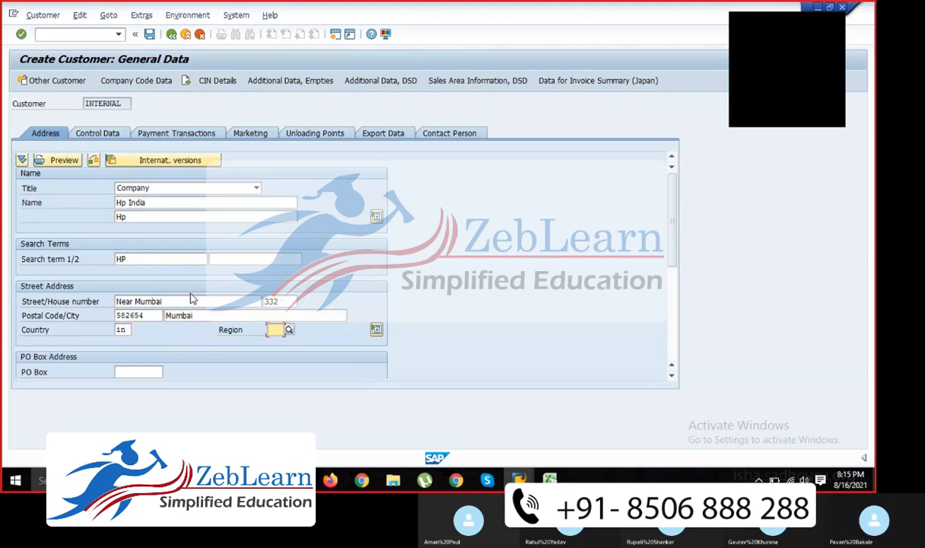
type("13")
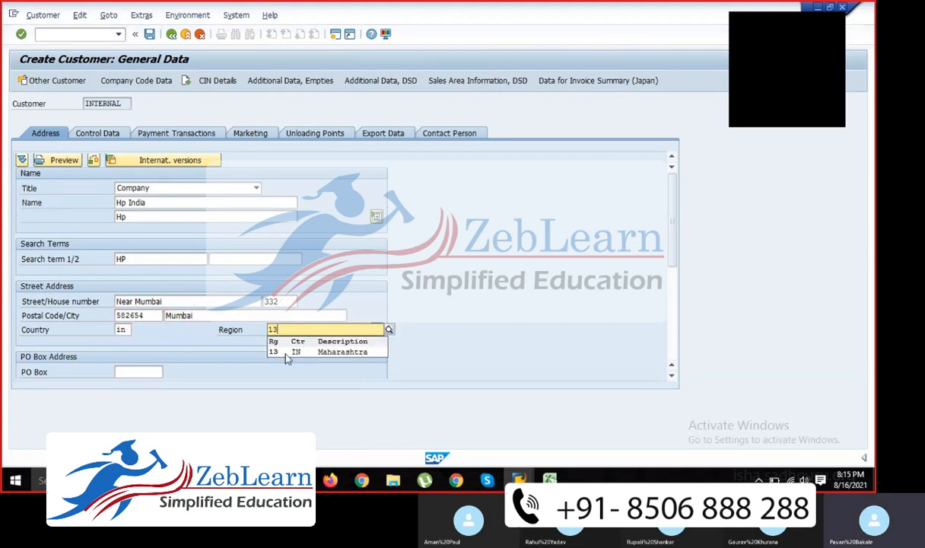
left_click(310, 352)
key("Return")
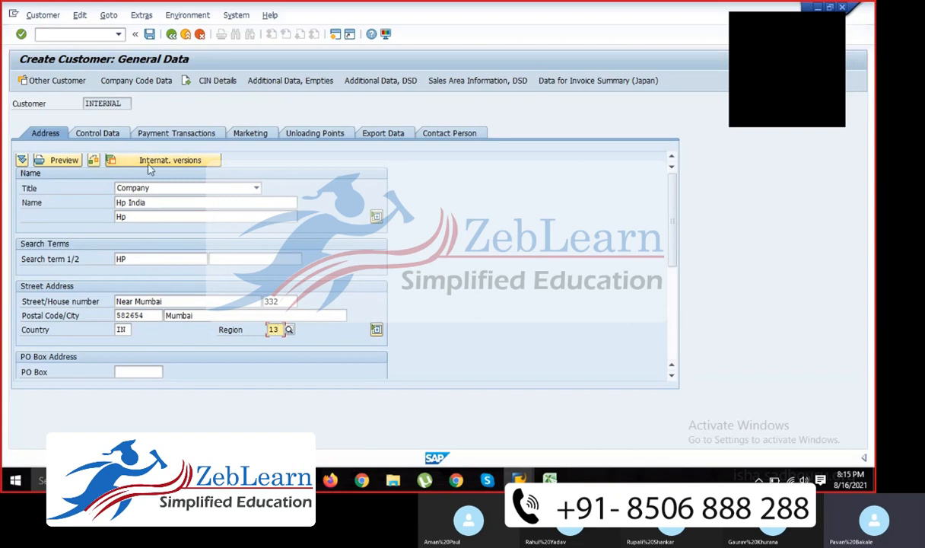
Step: Go to the customer's company code data and assign reconciliation account 3 (S.Drs)
left_click(156, 81)
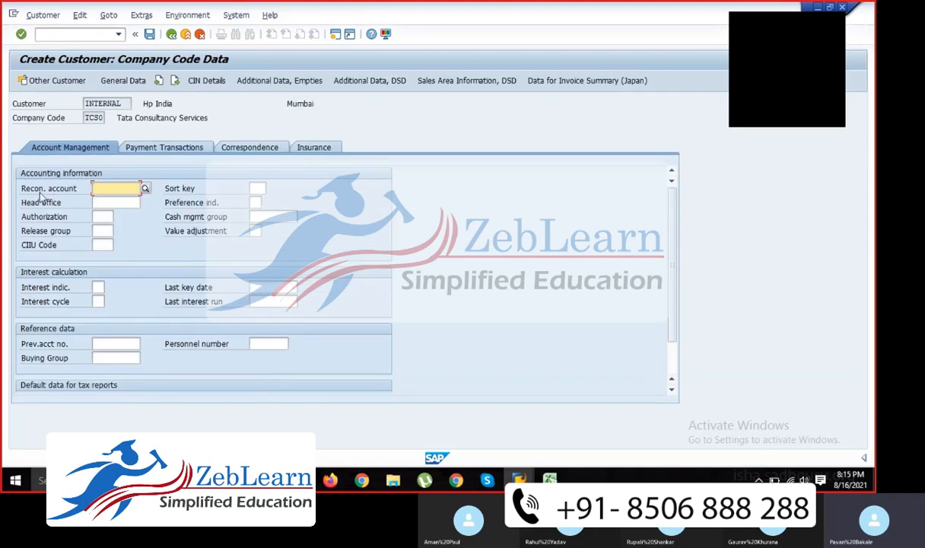
left_click(144, 188)
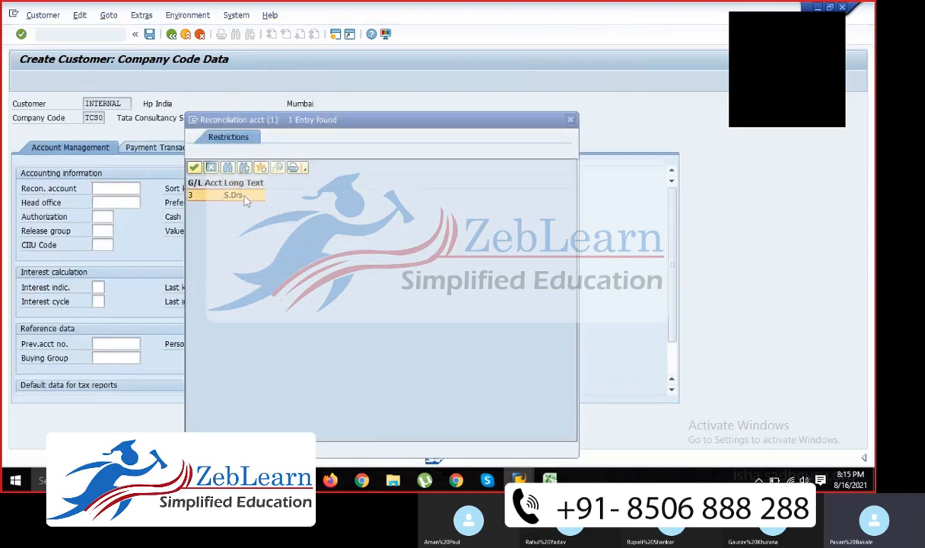
double_click(245, 199)
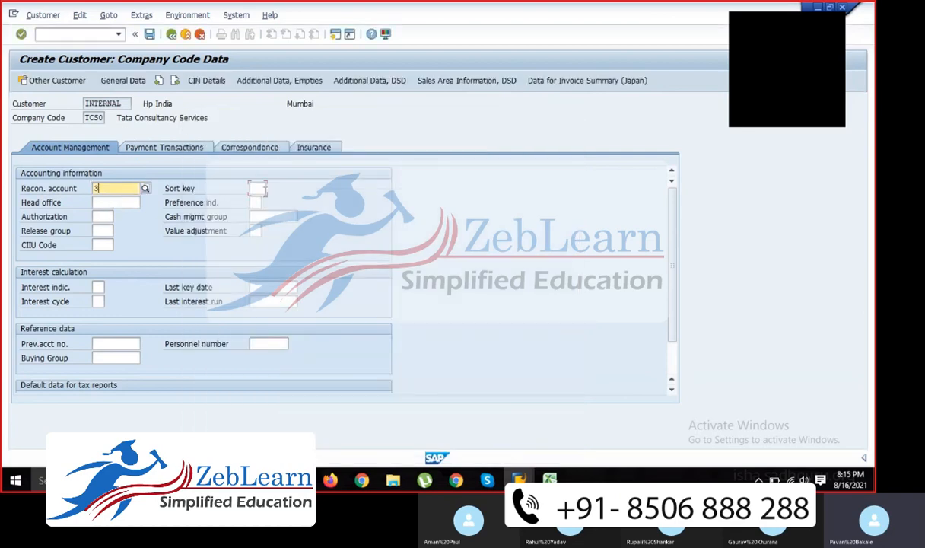
Step: Set the customer's sort key to 031 (Customer number)
key("Return")
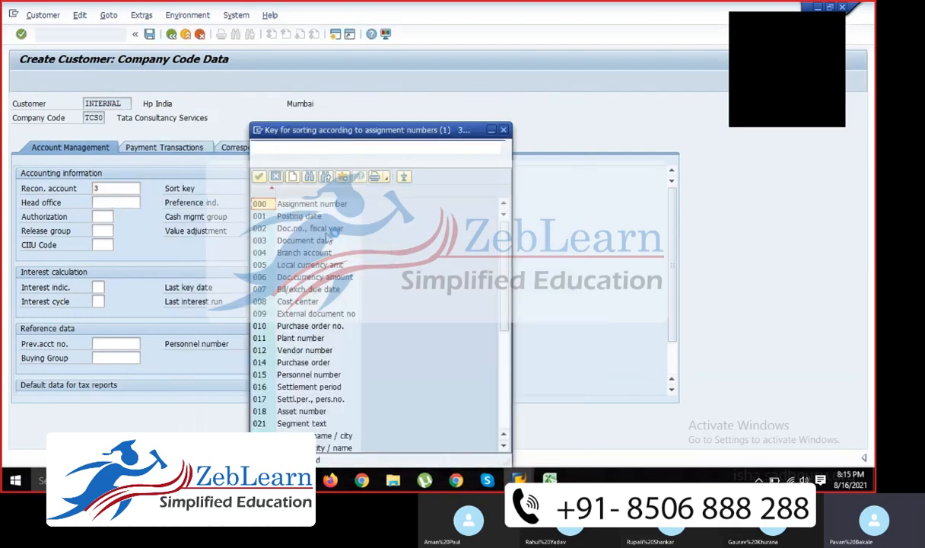
scroll(306, 306, "down", 6)
left_click(286, 318)
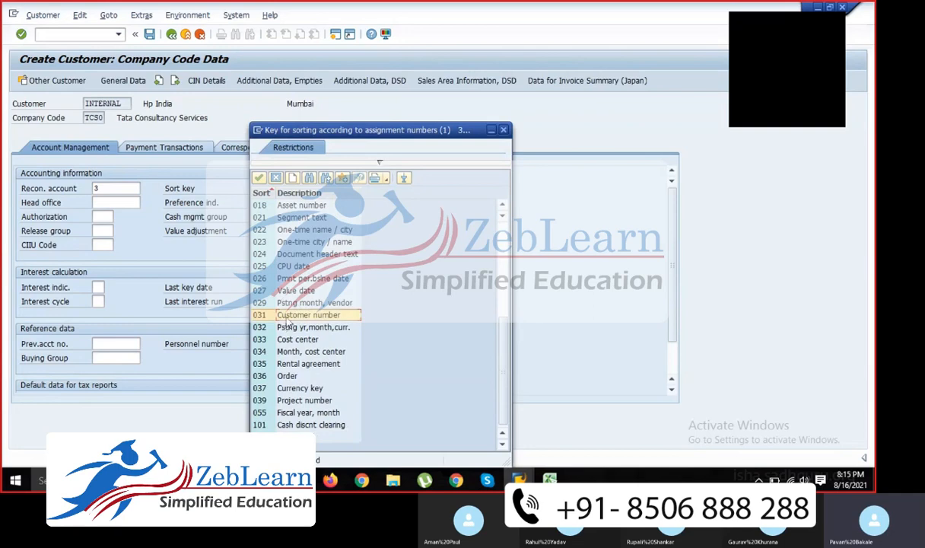
double_click(286, 318)
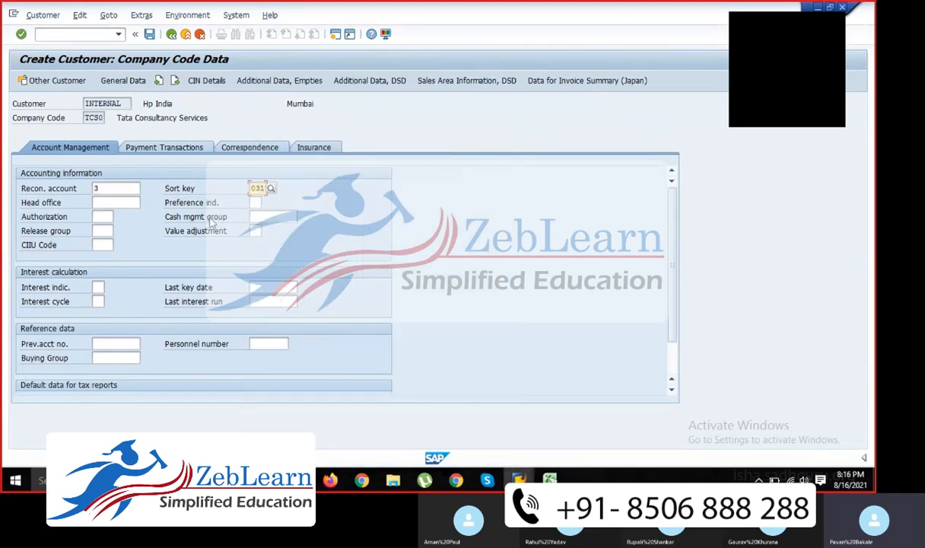
Step: Set the cash management group to E2 (Domestic customers) and save the new customer
left_click(286, 218)
left_click(301, 218)
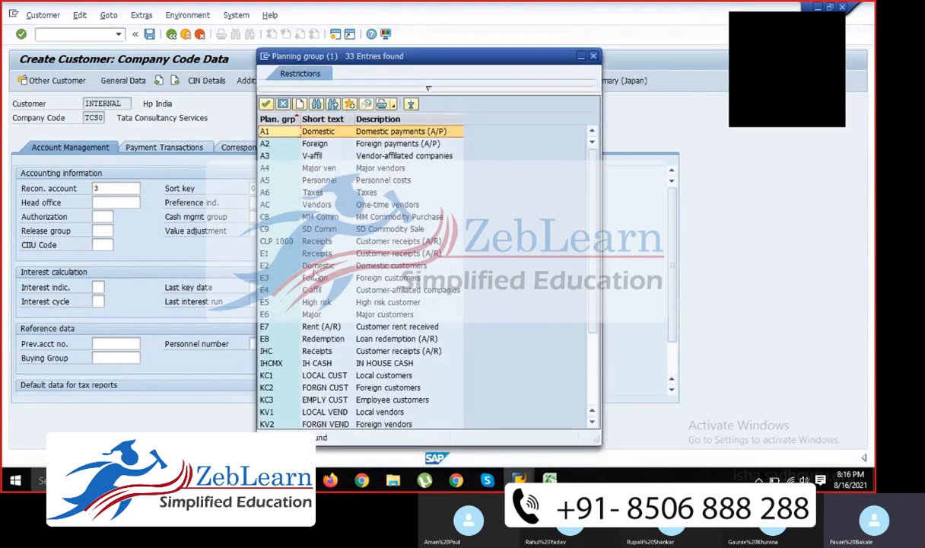
left_click(314, 267)
left_click(316, 278)
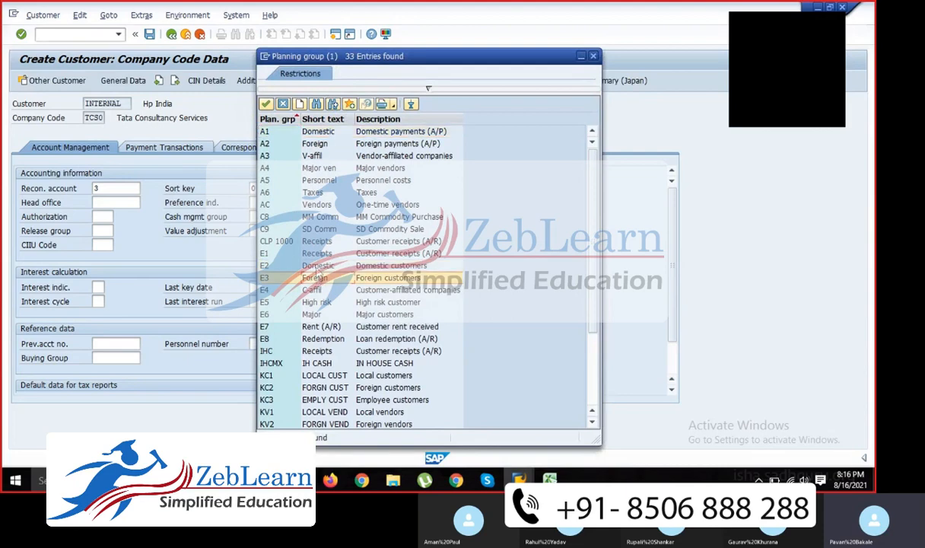
left_click(318, 270)
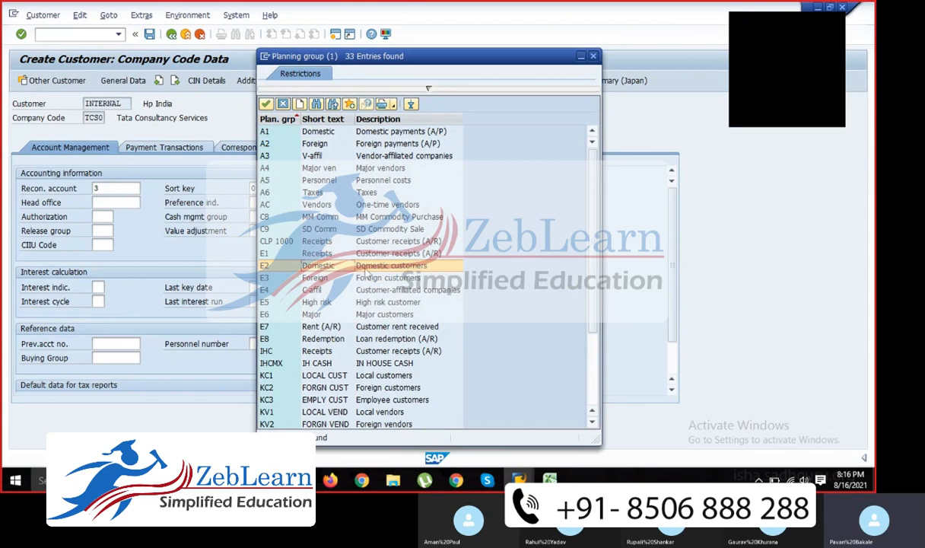
double_click(309, 268)
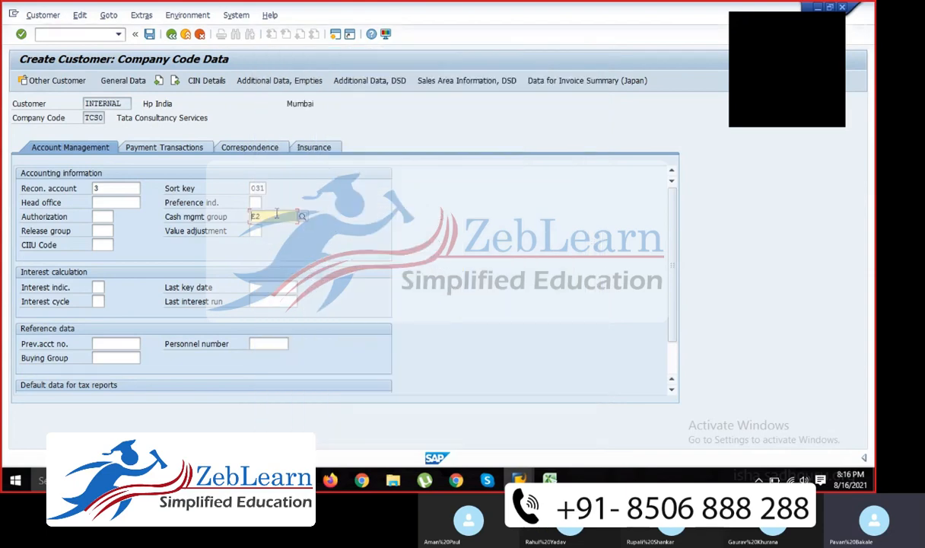
left_click(149, 35)
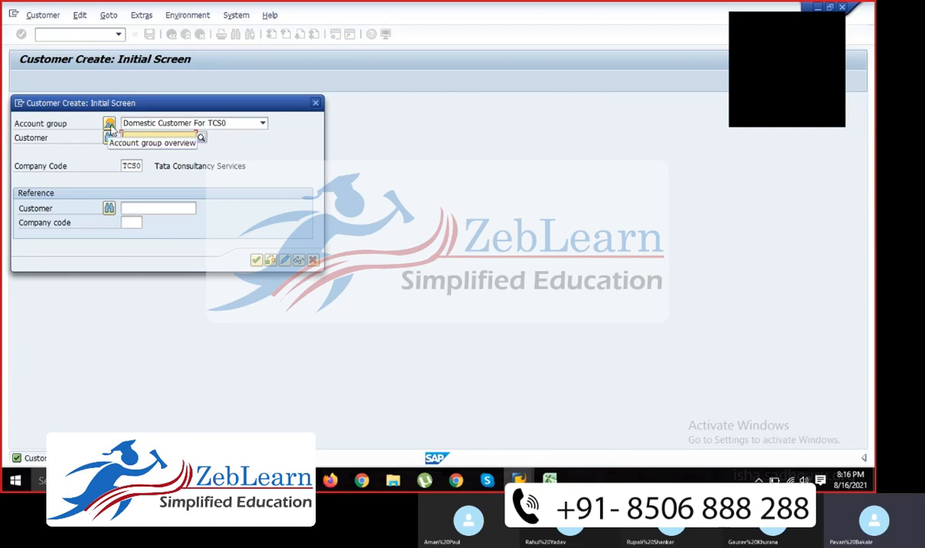
Step: Choose account group TCSF (Foreign Customer For TCS0) for the new customer in company code TCS0 and open its general data
left_click(109, 124)
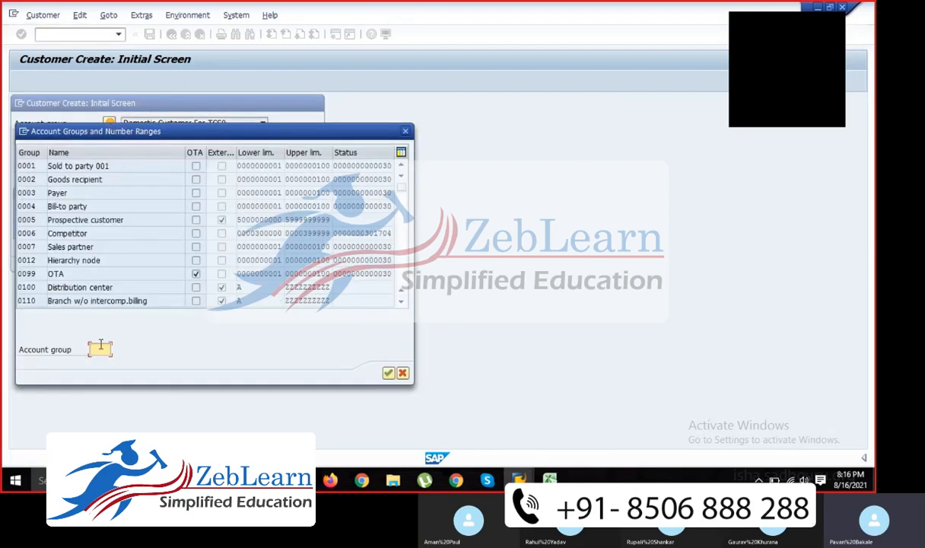
left_click(97, 352)
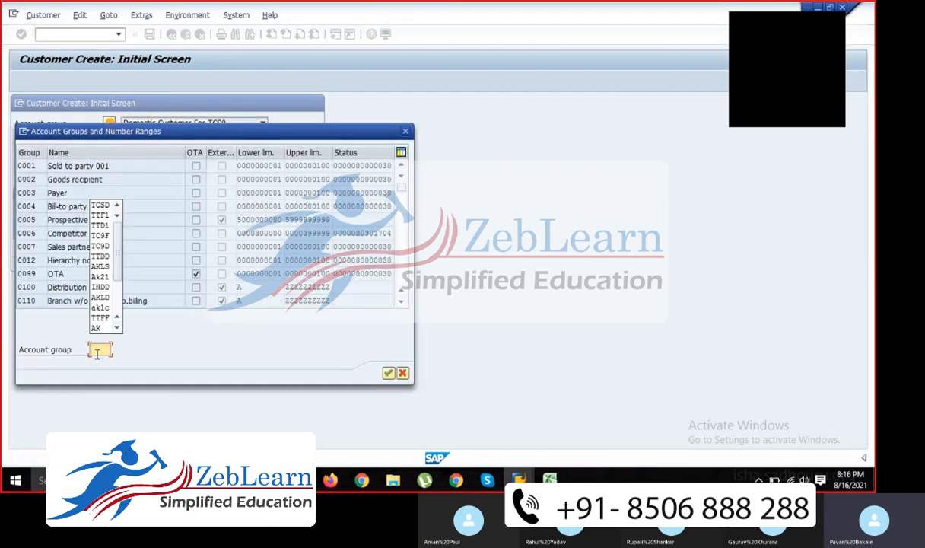
type("TCSF")
key("alt+Tab")
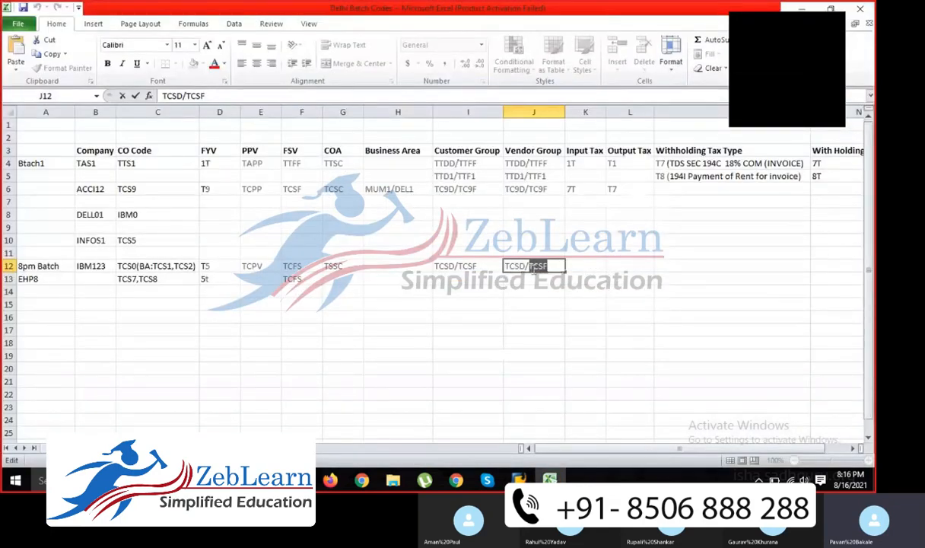
key("ctrl+c")
key("alt+Tab")
key("ctrl+v")
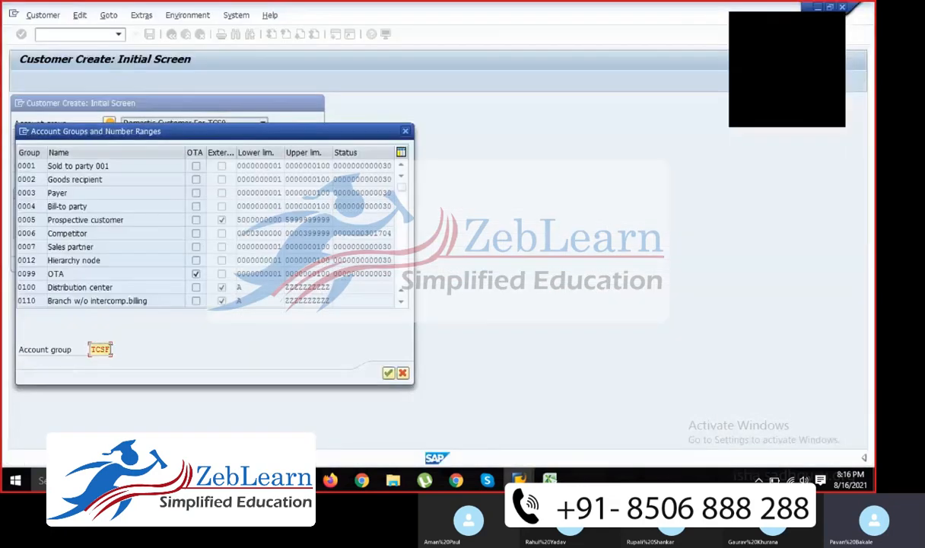
key("Return")
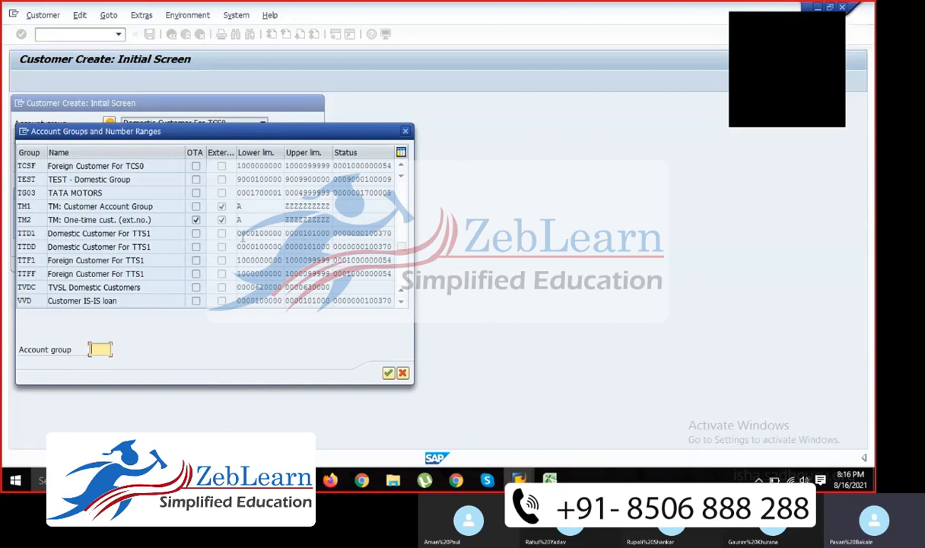
double_click(159, 162)
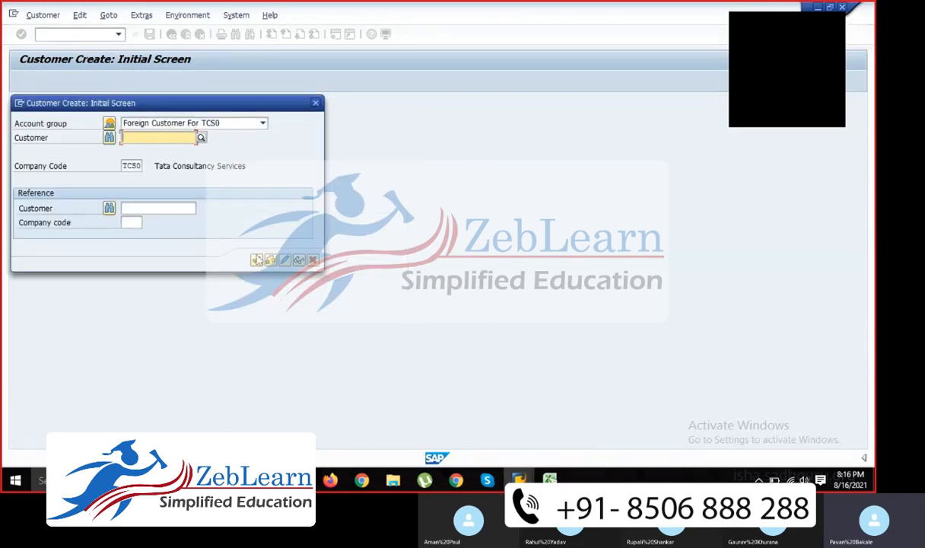
left_click(257, 260)
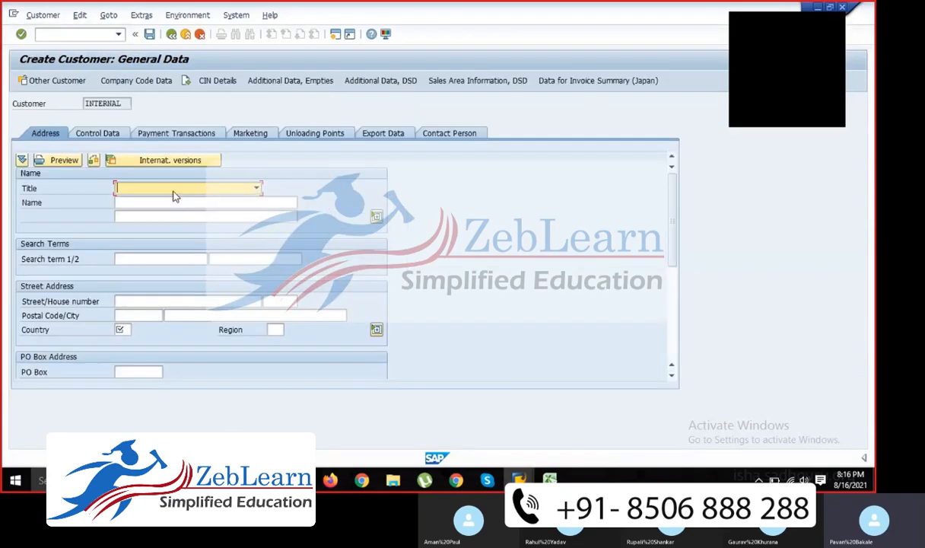
Step: Set the new customer's title to Company and the name to Dell India
left_click(172, 190)
left_click(150, 201)
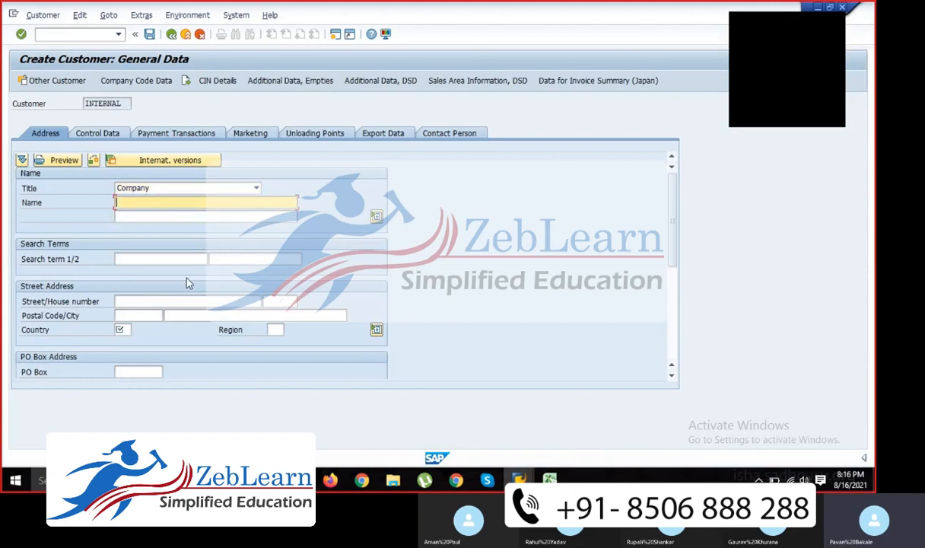
key("Down")
key("Down")
key("Down")
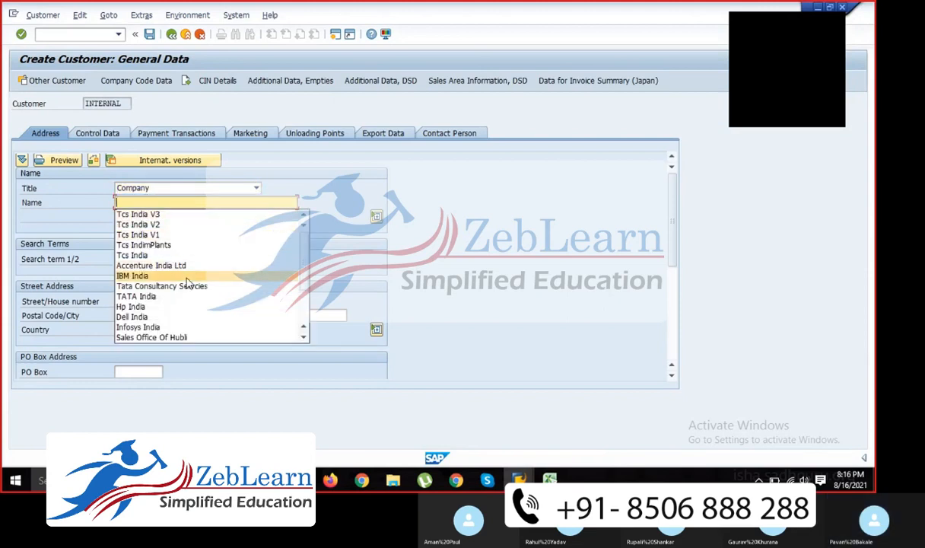
key("Down")
key("Down")
key("Down")
key("Down")
key("Return")
Step: Enter Dell as the customer's second name line and as the first search term
key("Tab")
type("D")
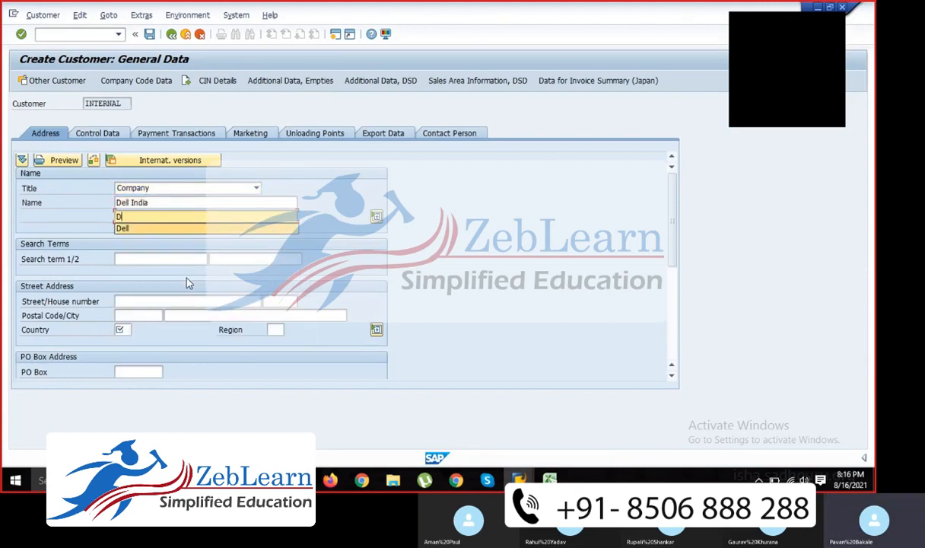
type("ell")
key("Tab")
type("Dell")
Step: Fill in the customer's street, house number, postal code and city
key("Tab")
type("Ne")
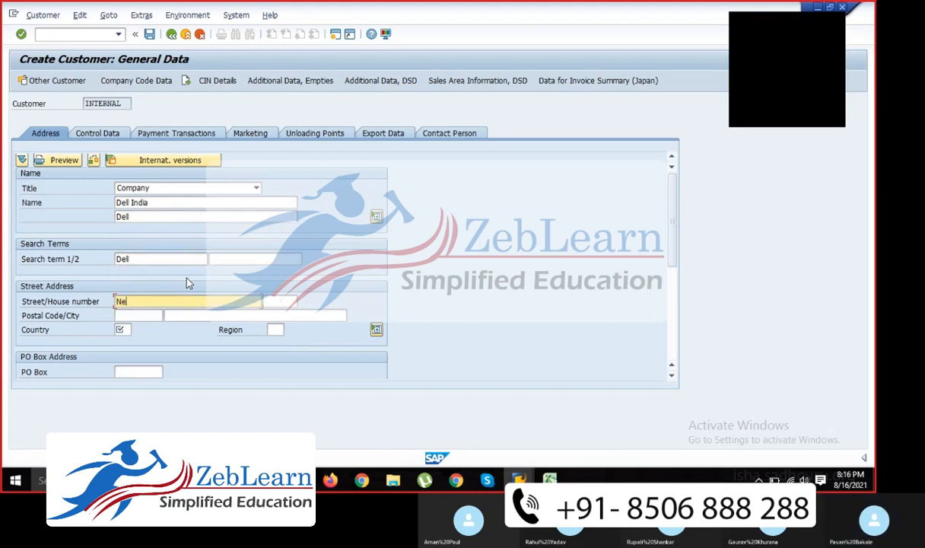
type("ar Delhi")
key("Tab")
type("332")
key("Tab")
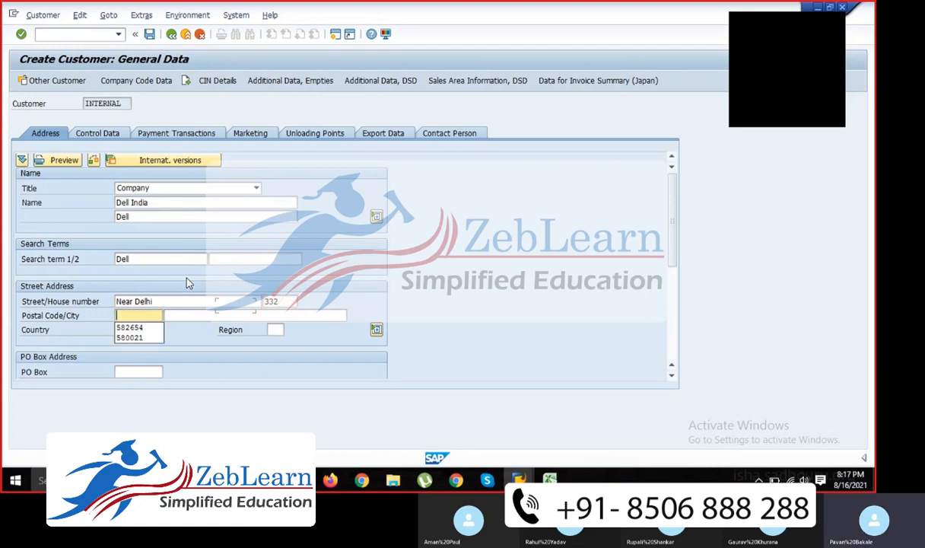
key("Down")
key("Tab")
type("Del")
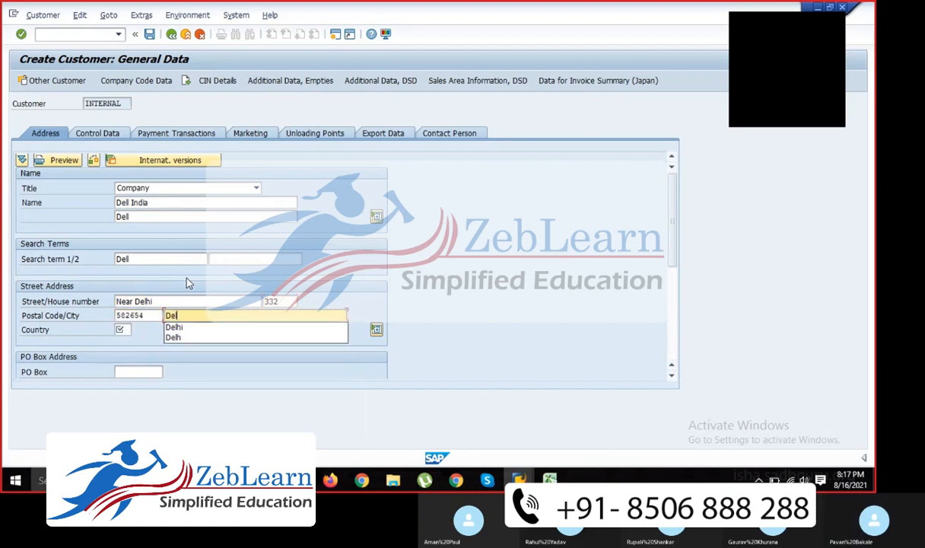
key("Down")
Step: Set the customer's country to IN and the region to 30 (Delhi)
key("Tab")
type("In")
key("Tab")
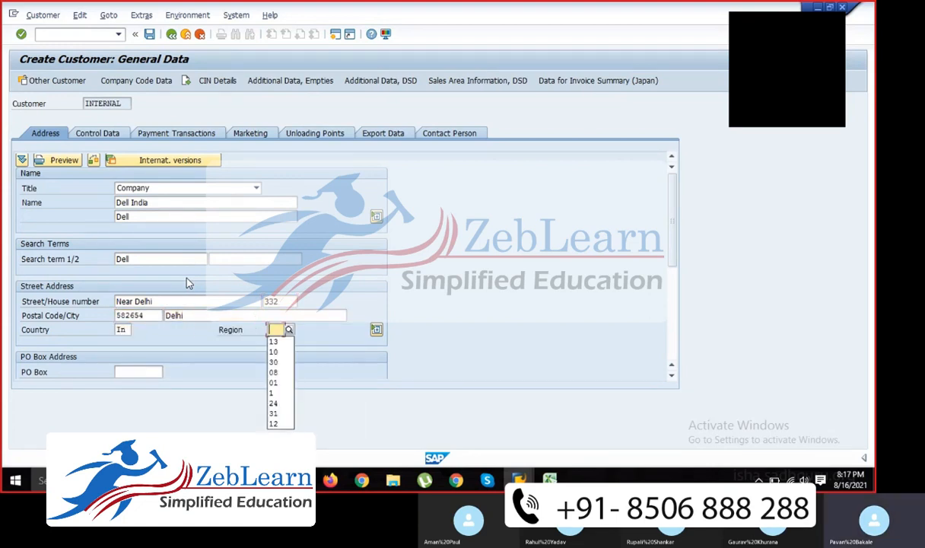
type("3")
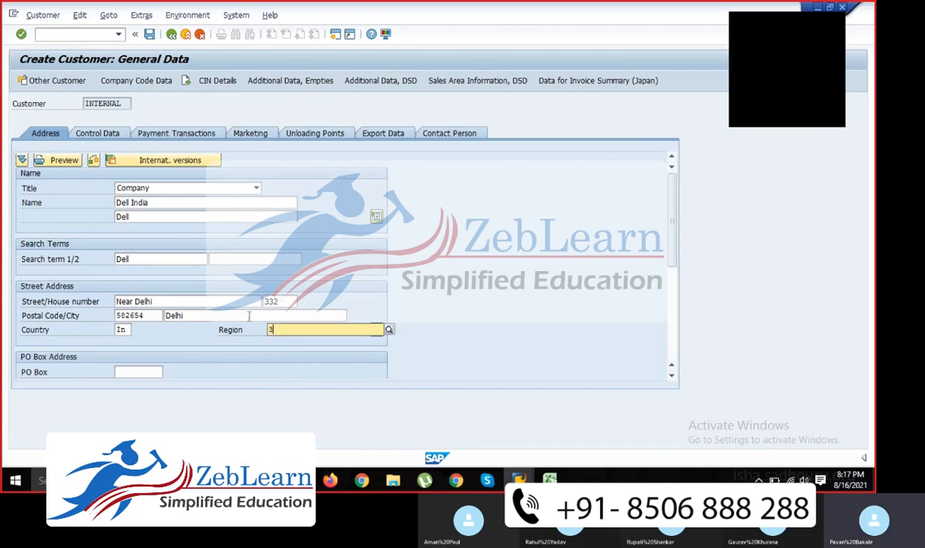
type("0")
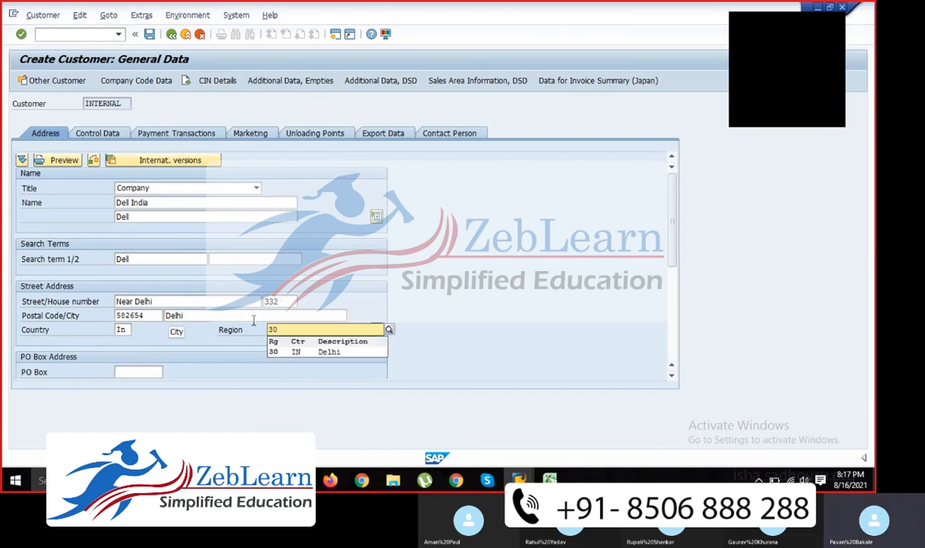
key("Return")
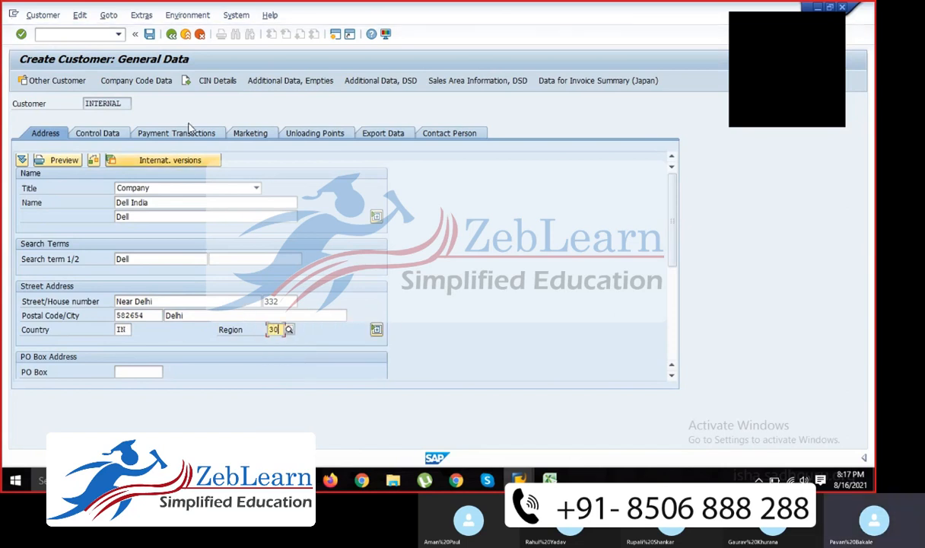
Step: Go to the company code data of Dell India and assign reconciliation account 3 (S.Drs)
left_click(139, 83)
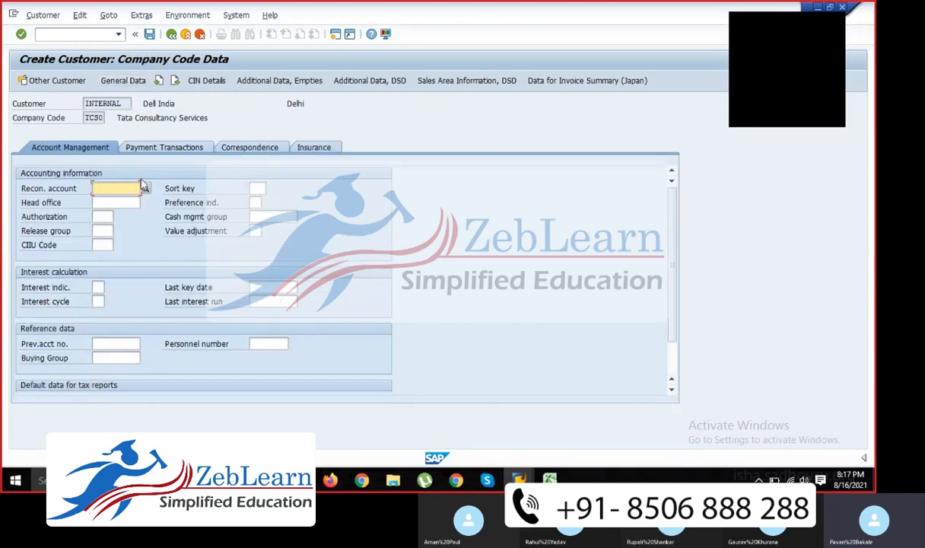
left_click(146, 190)
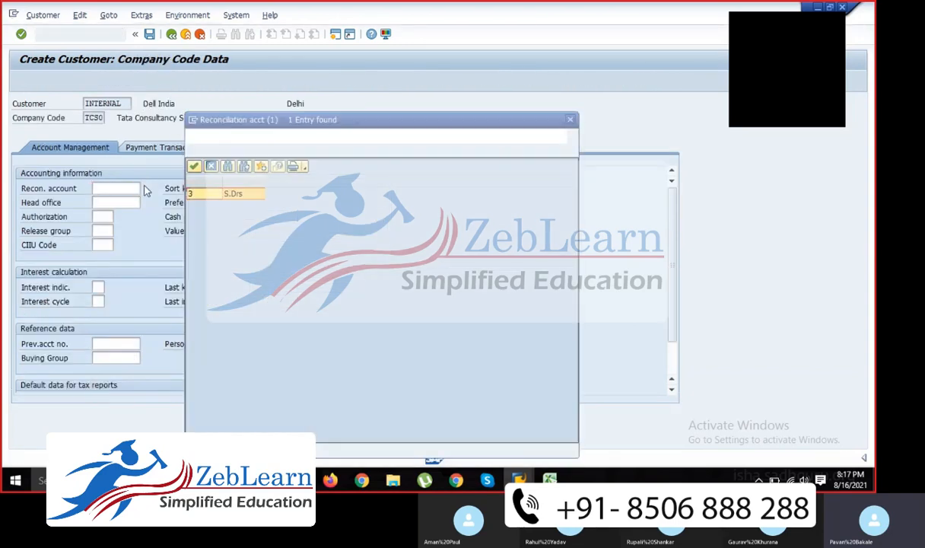
double_click(232, 195)
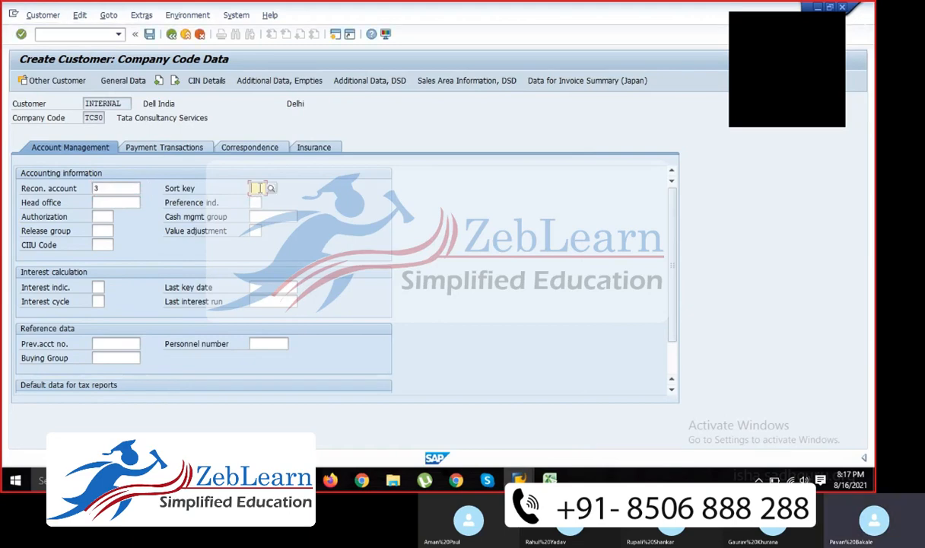
Step: Set the sort key of Dell India to 031 (Customer number)
left_click(261, 189)
left_click(272, 189)
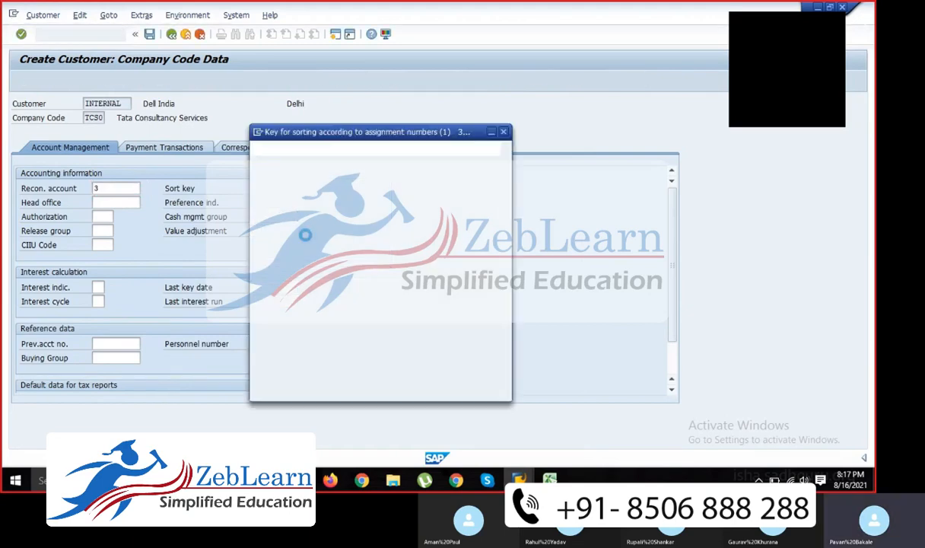
scroll(304, 367, "down", 2)
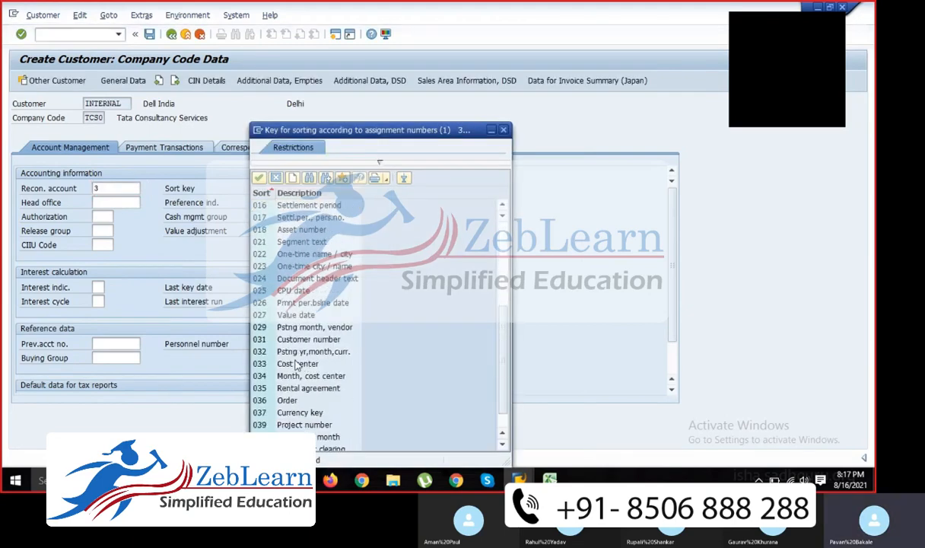
double_click(277, 323)
Step: Set the cash management group to E3 (Foreign customers), save the customer and leave customer creation
left_click(271, 219)
left_click(303, 219)
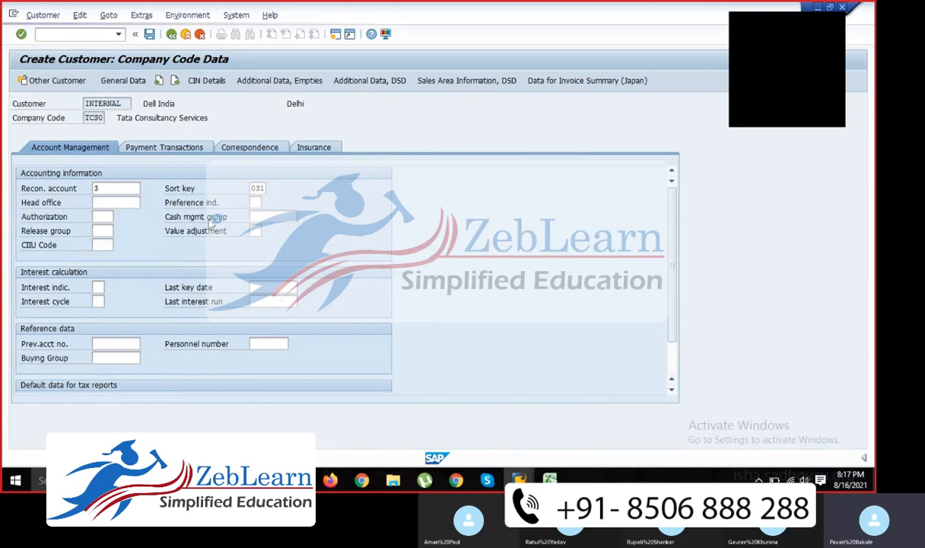
left_click(325, 304)
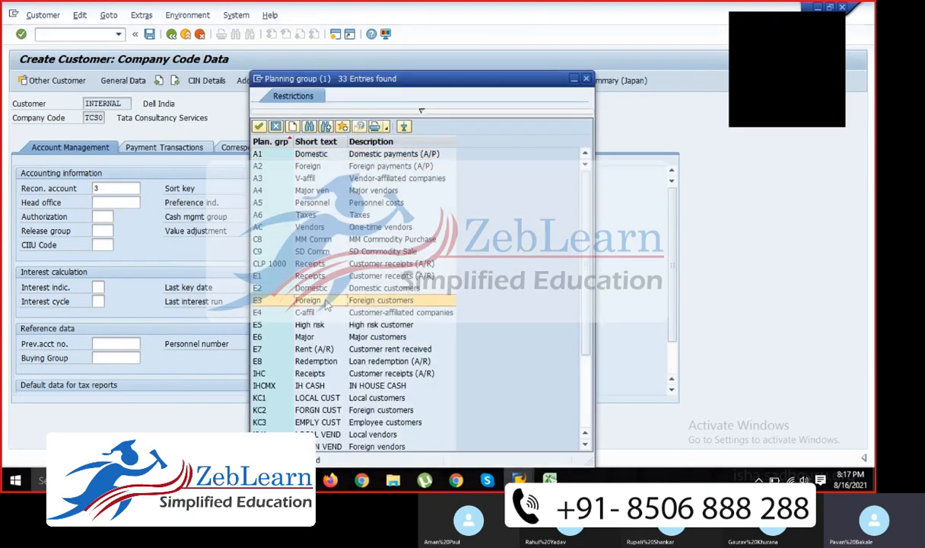
double_click(326, 302)
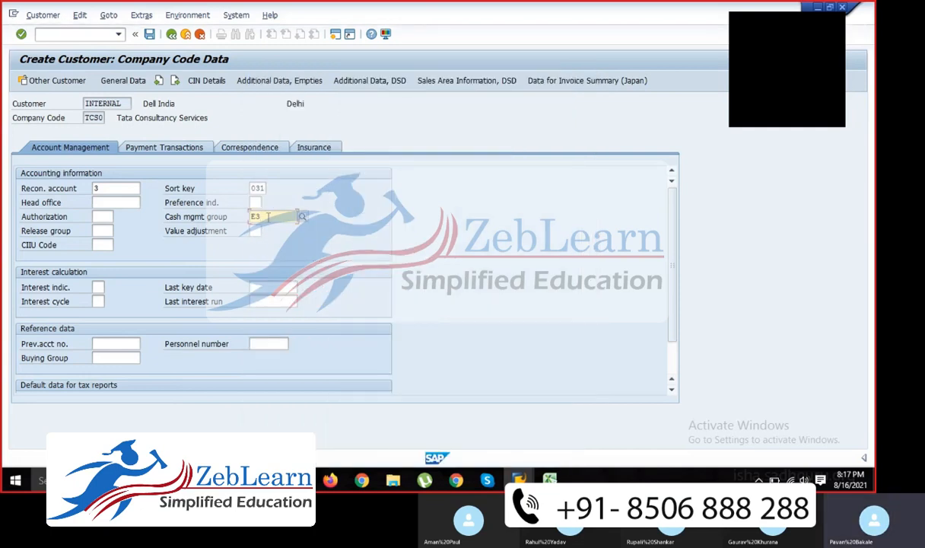
left_click(150, 35)
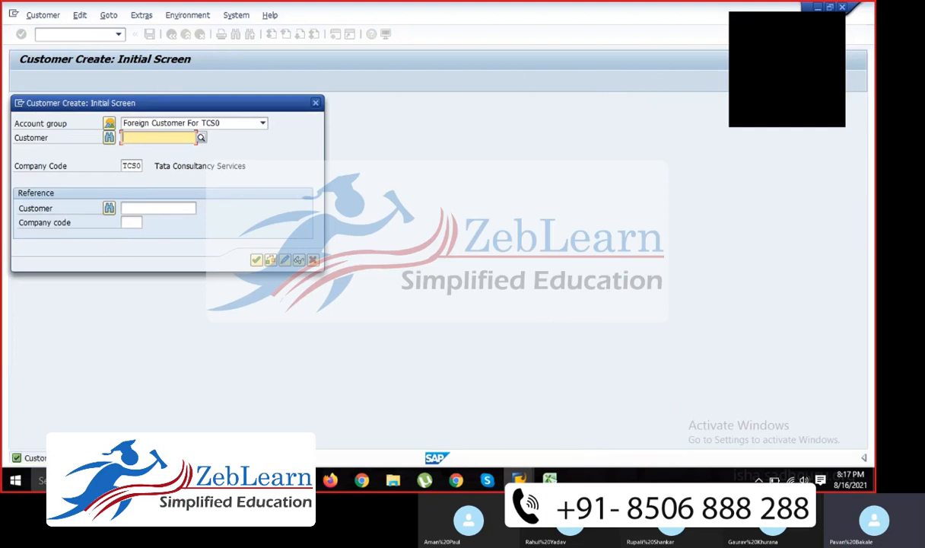
left_click(316, 102)
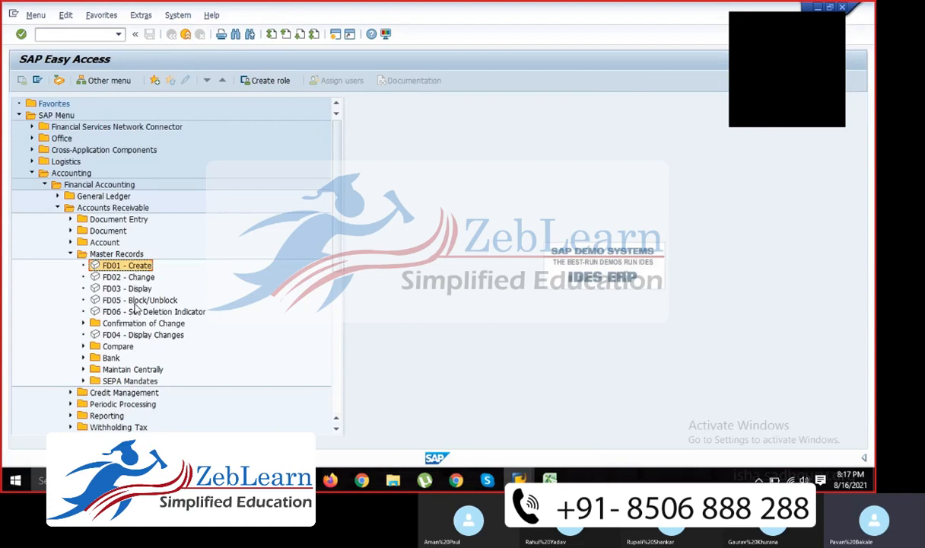
Step: Open the Dell India customer of company code TCS0 for editing in FD02 (Change)
left_click(122, 278)
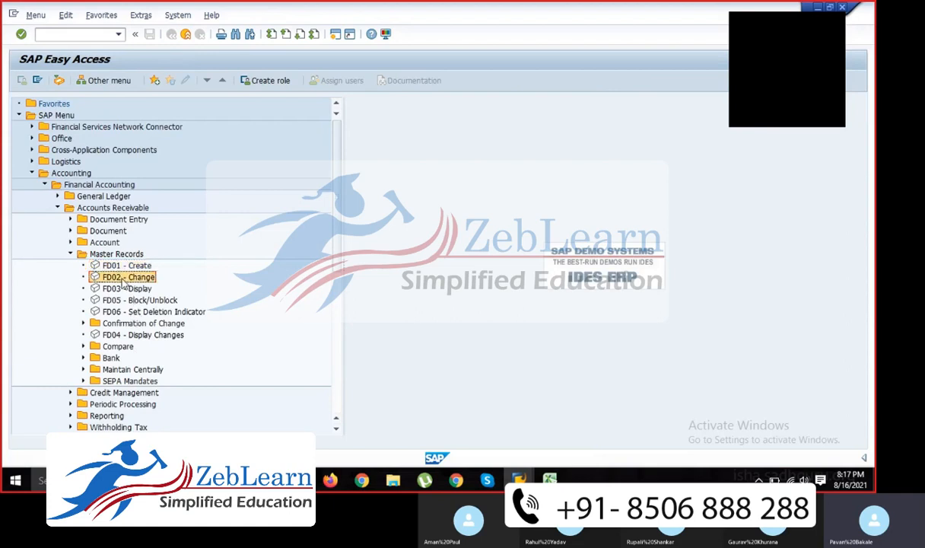
double_click(122, 279)
left_click(138, 152)
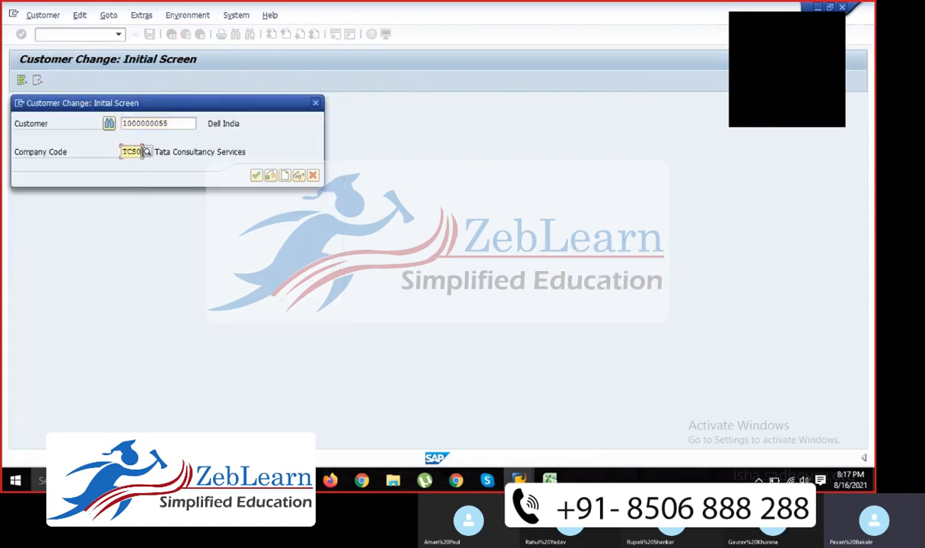
left_click(185, 124)
left_click(201, 124)
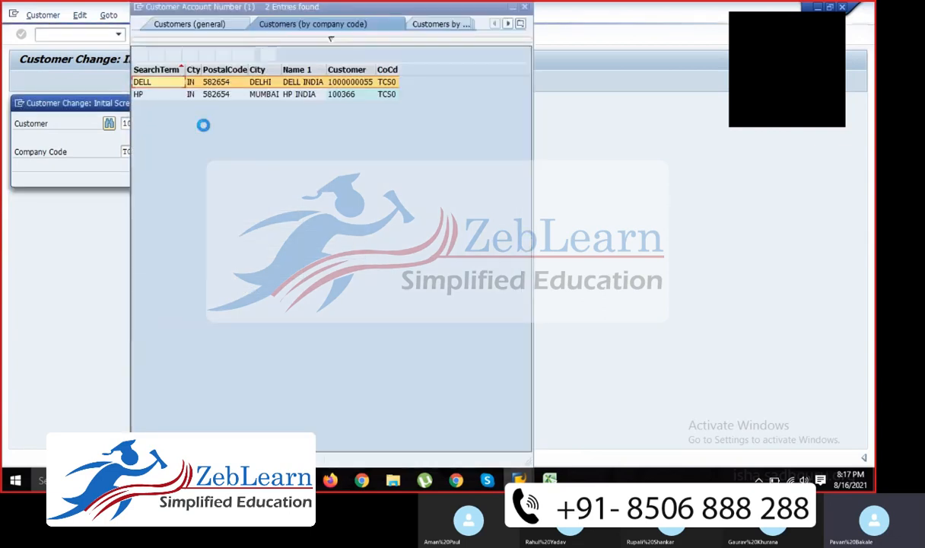
key("Return")
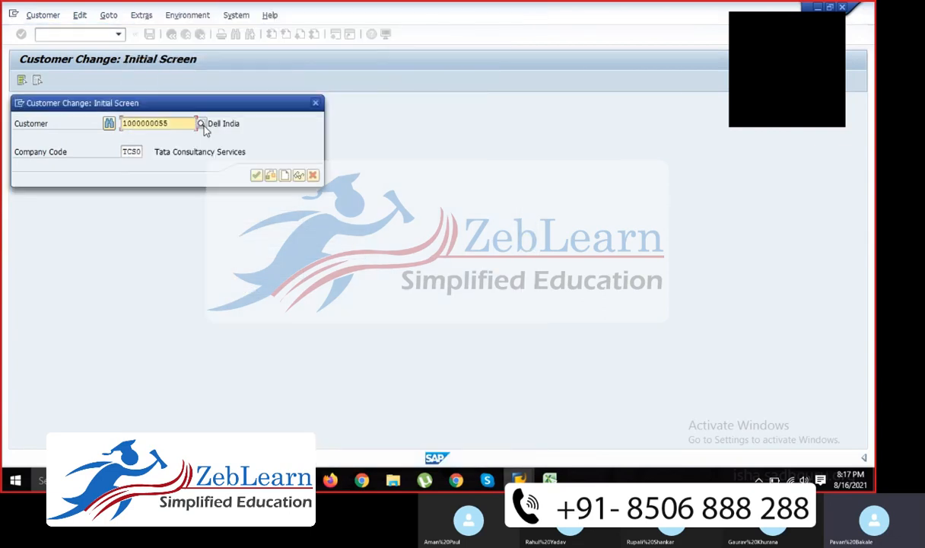
key("Return")
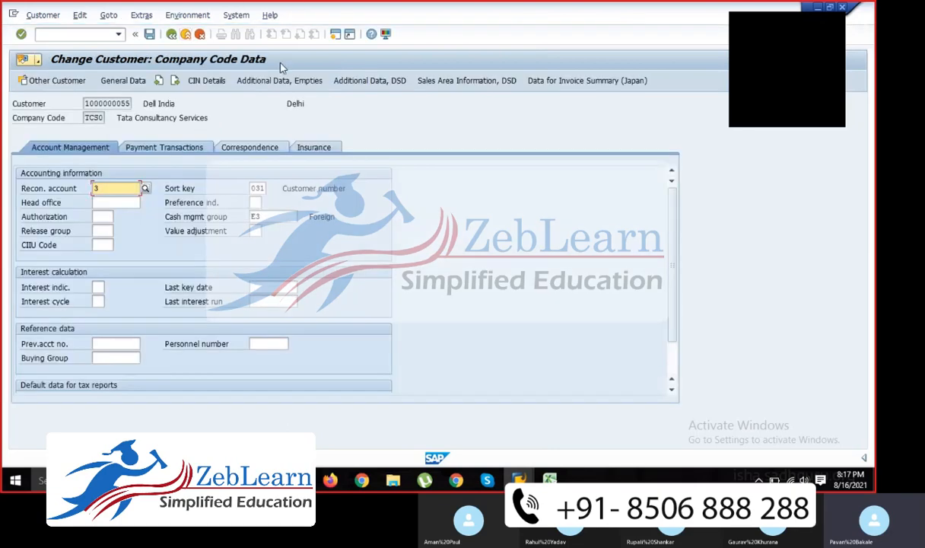
Step: Review the Dell India customer's correspondence, account management and general address data
left_click(119, 83)
left_click(258, 151)
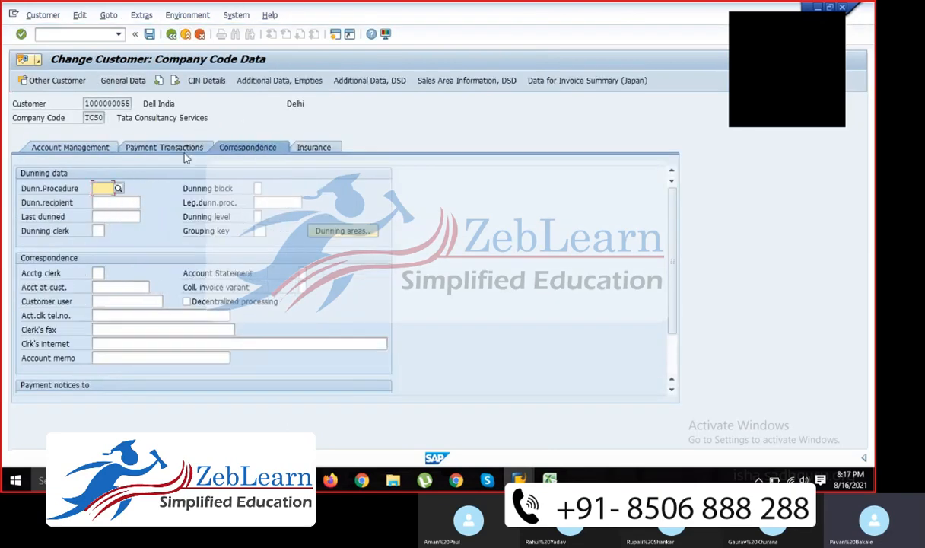
left_click(85, 147)
left_click(124, 81)
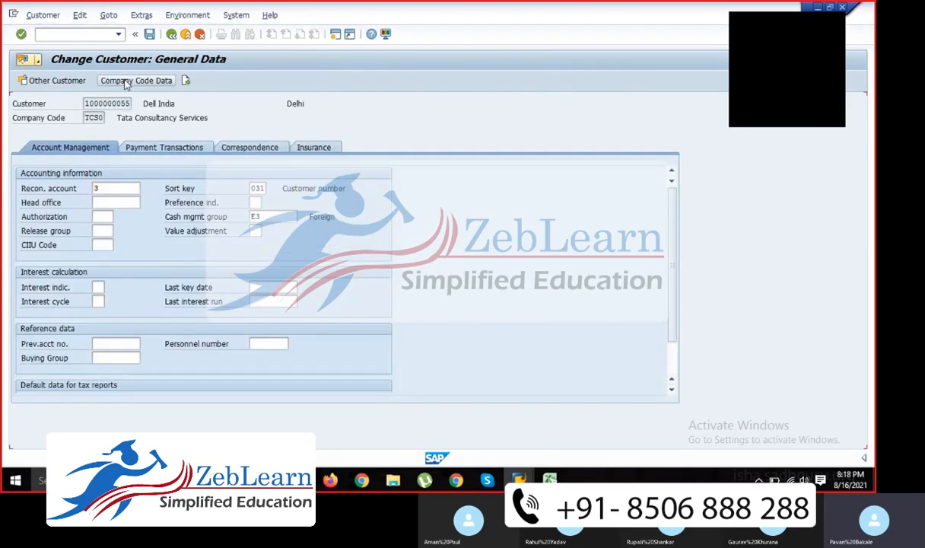
left_click(192, 218)
left_click(136, 80)
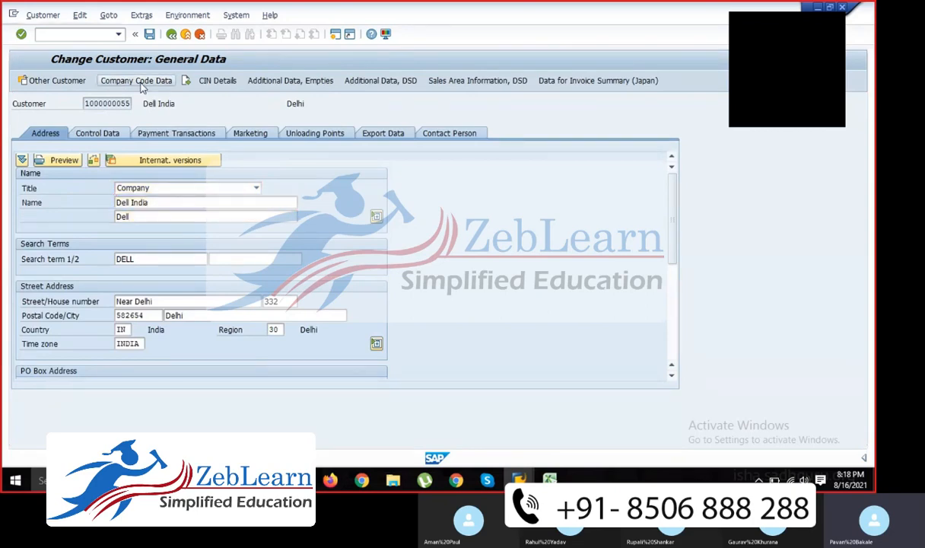
Step: Leave the Dell India customer record without changes and return to the SAP Easy Access menu
left_click(172, 34)
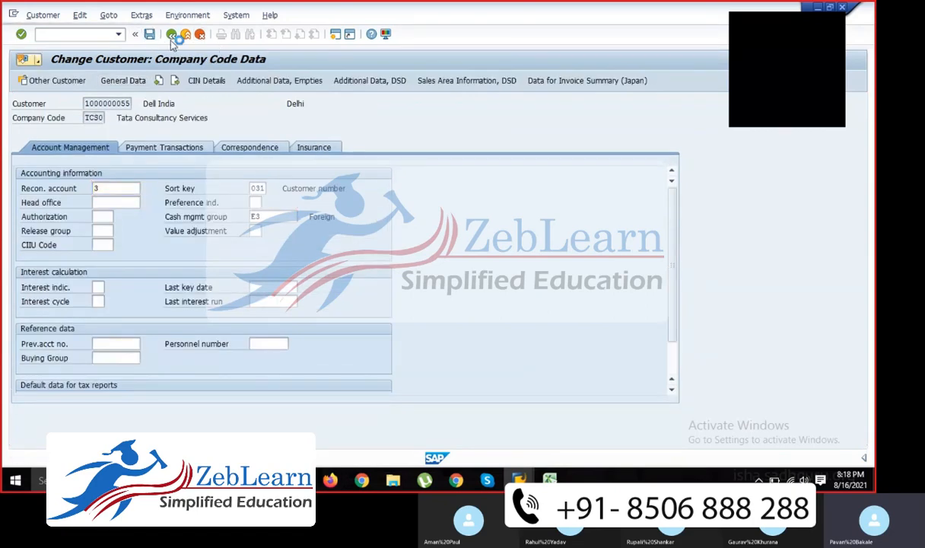
left_click(314, 105)
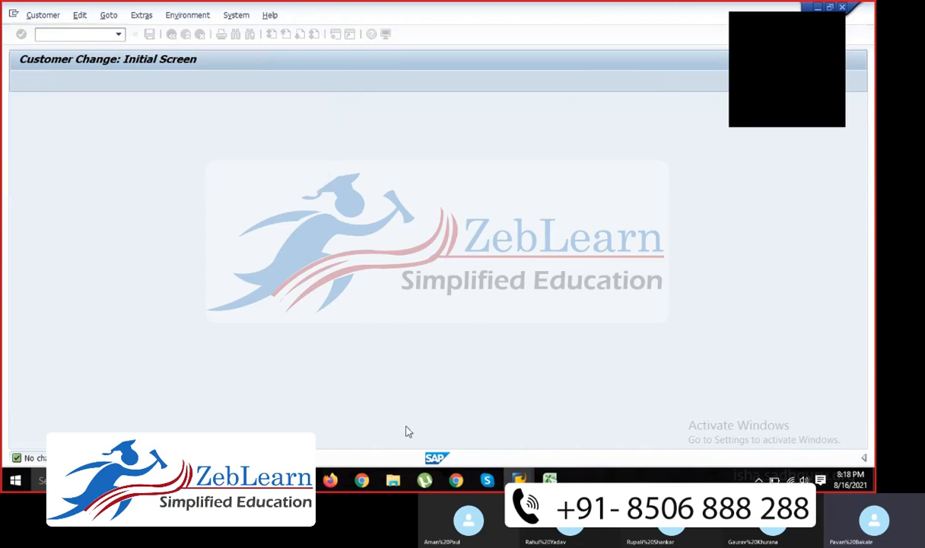
Step: Switch to the Skype call, check its participant list and return to SAP
mouse_move(486, 477)
left_click(446, 443)
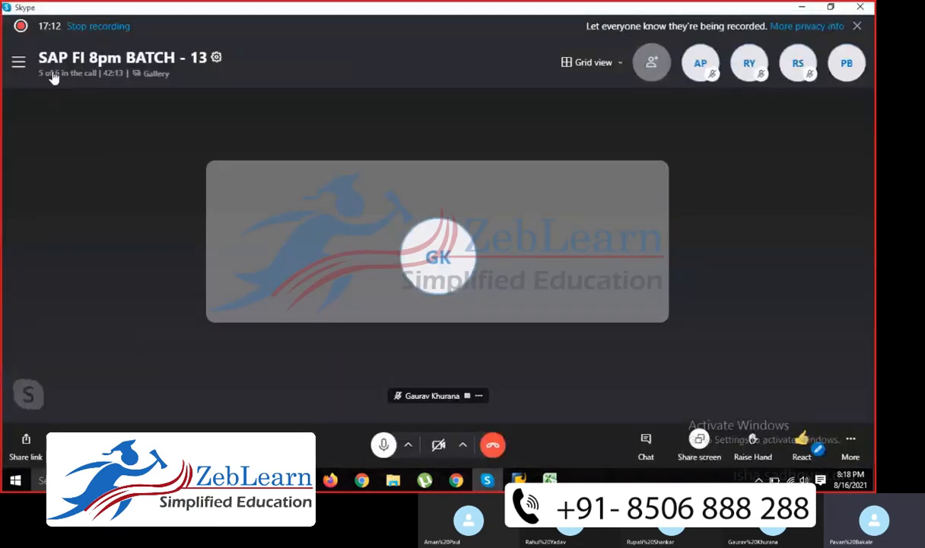
left_click(53, 74)
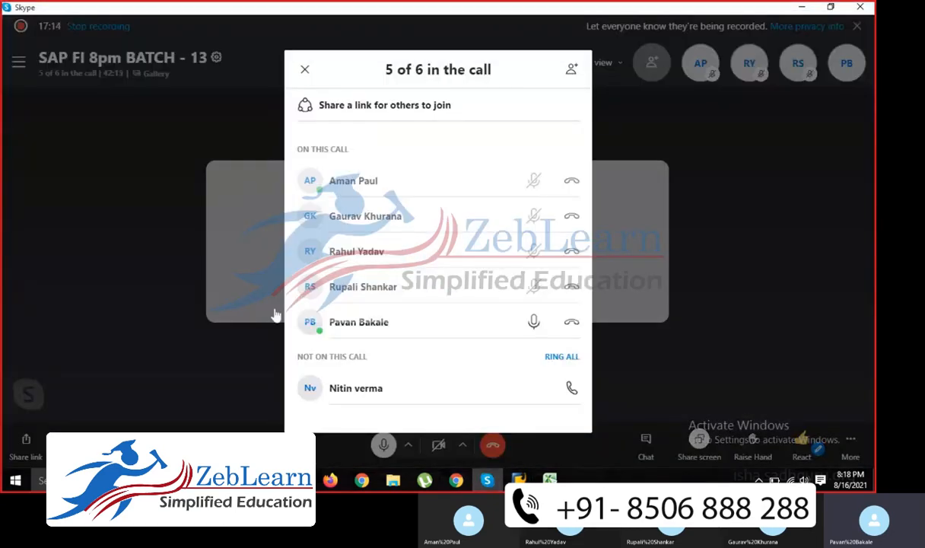
left_click(304, 70)
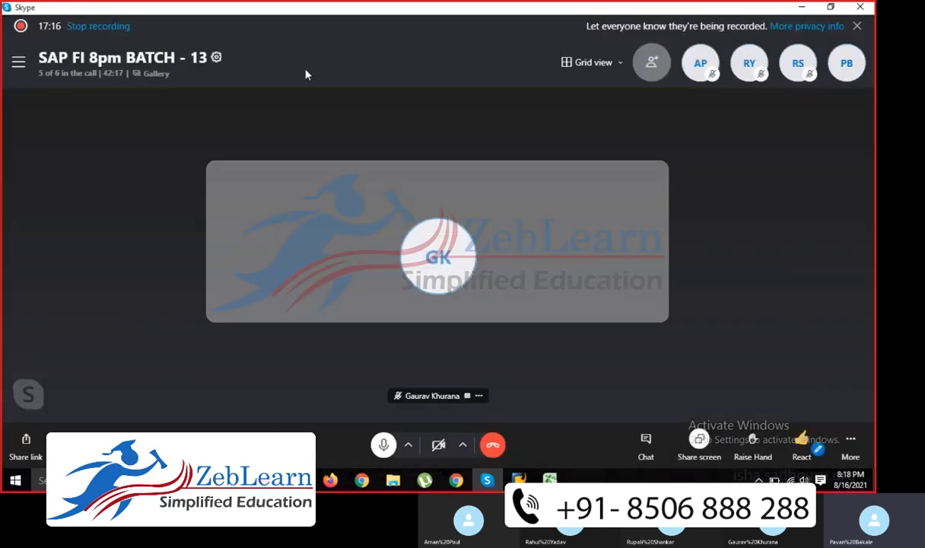
left_click(802, 7)
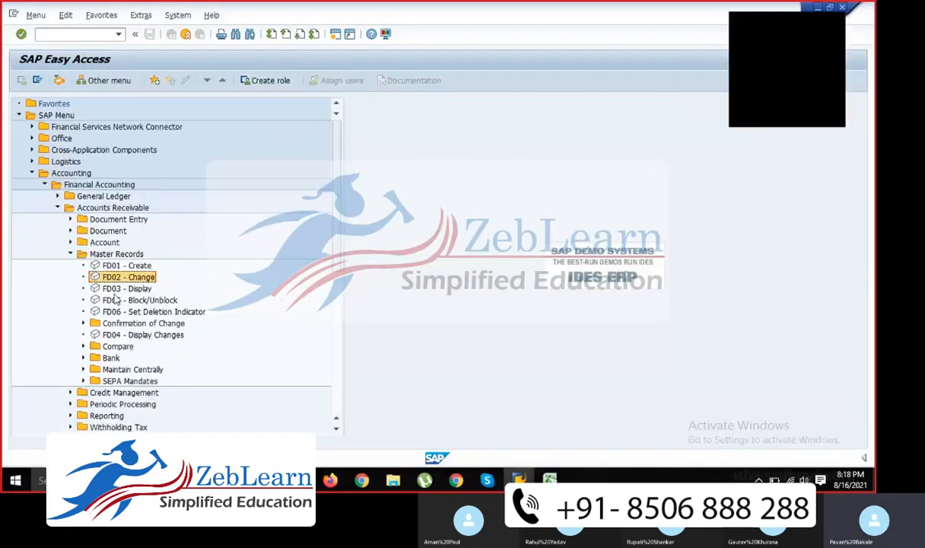
left_click(116, 267)
left_click(117, 277)
left_click(119, 267)
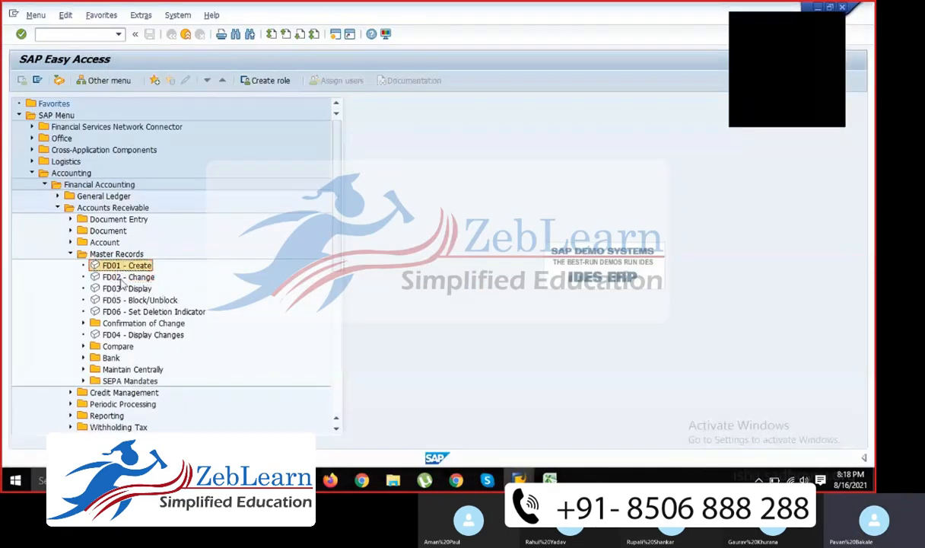
left_click(120, 279)
left_click(120, 267)
left_click(120, 277)
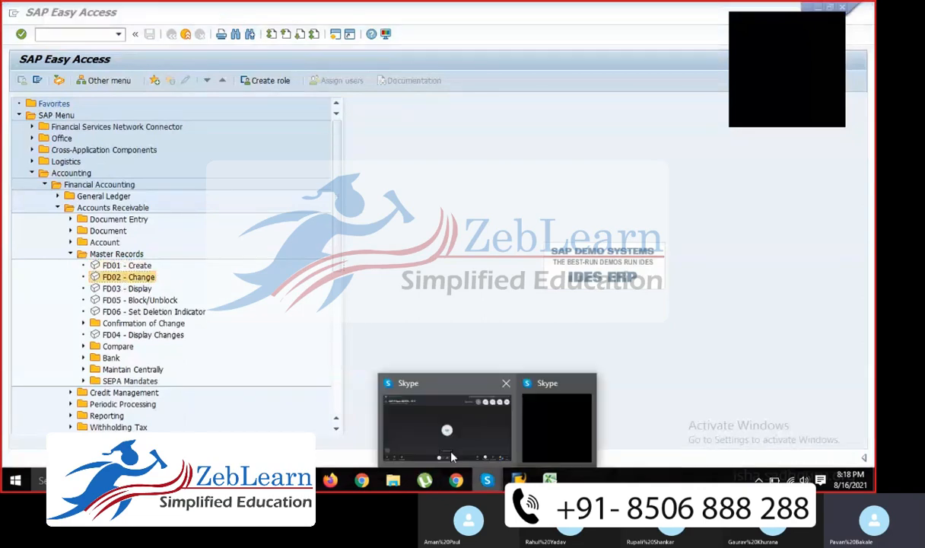
Step: Raise the system volume and review who is on the Skype call
left_click(487, 479)
left_click(58, 74)
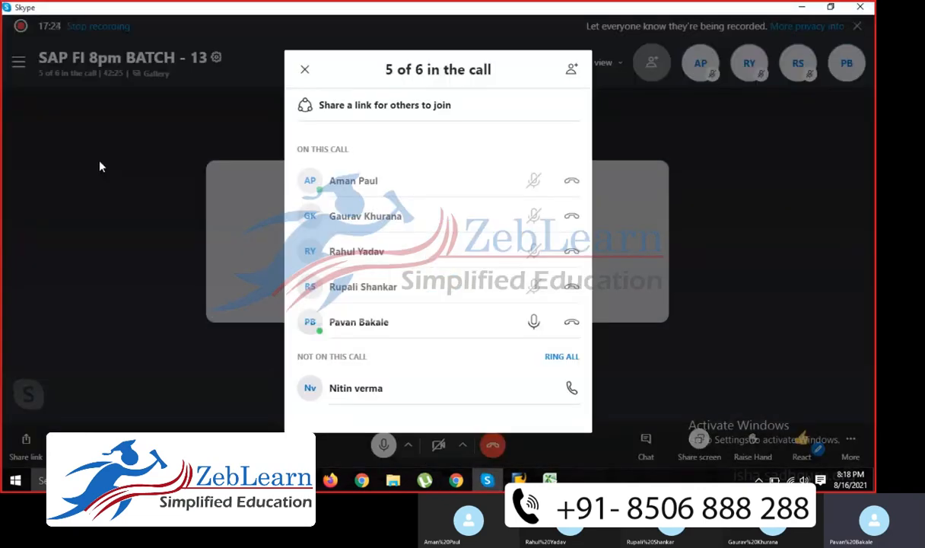
key("XF86AudioRaiseVolume")
key("XF86AudioRaiseVolume")
key("XF86AudioRaiseVolume")
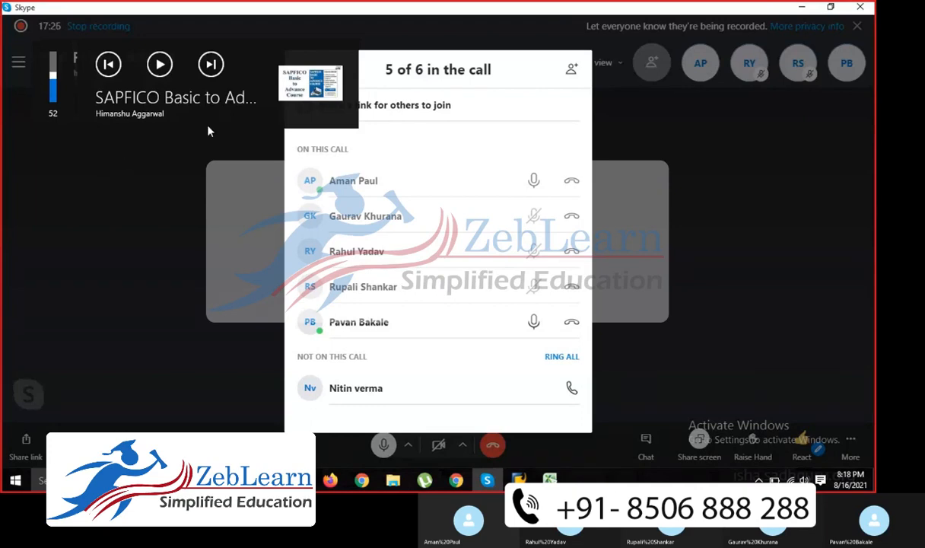
left_click(662, 171)
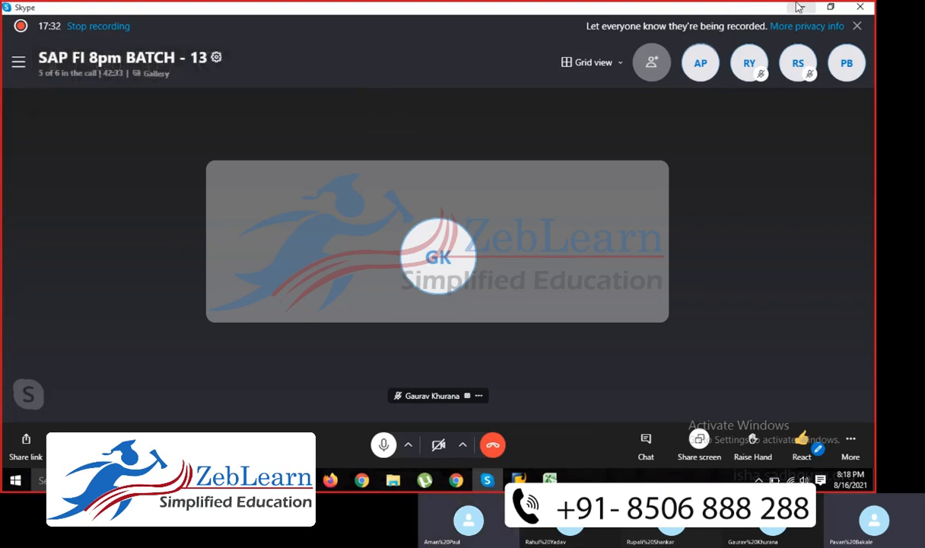
left_click(49, 73)
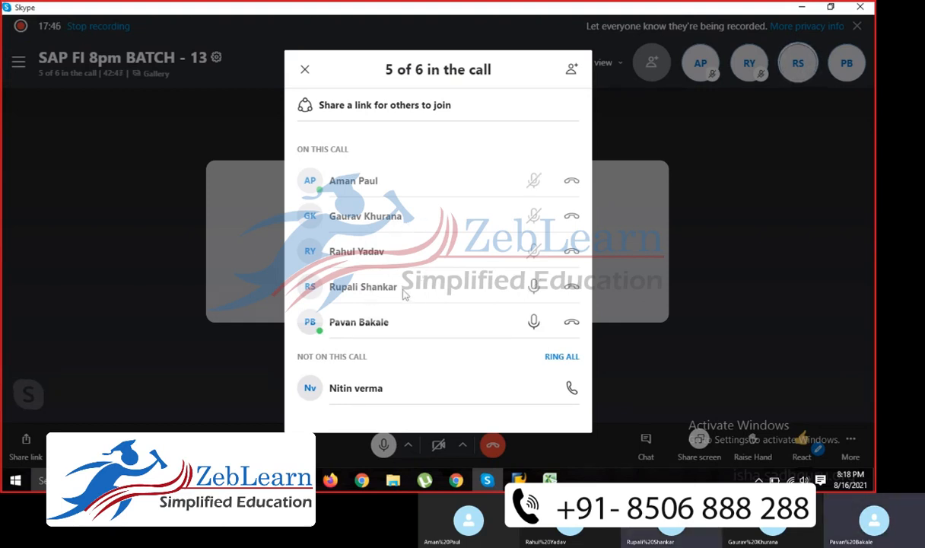
left_click(304, 72)
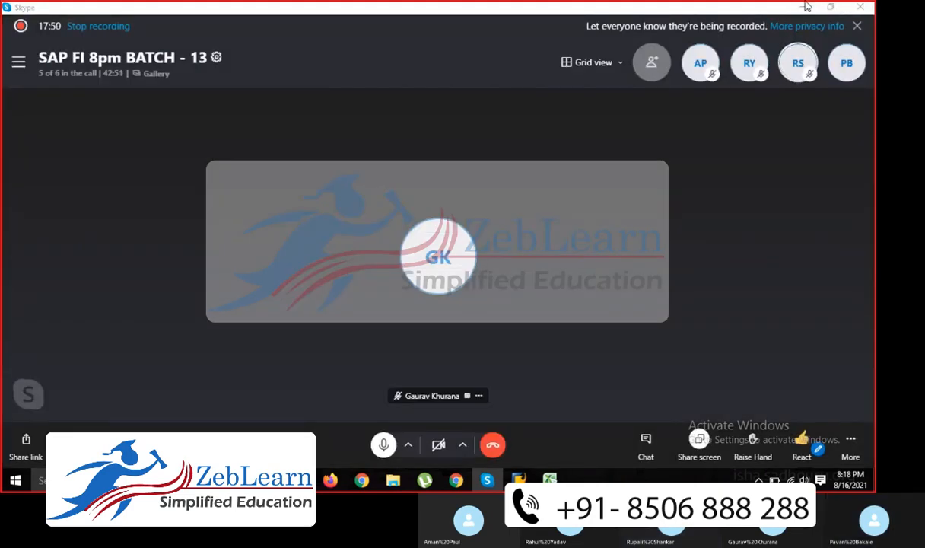
Step: Switch to the Word notes and review the domestic and foreign customer and vendor types and the FD01 and FK01 entries
key("alt+Tab")
key("alt+Tab")
key("alt+Tab")
key("alt+Tab")
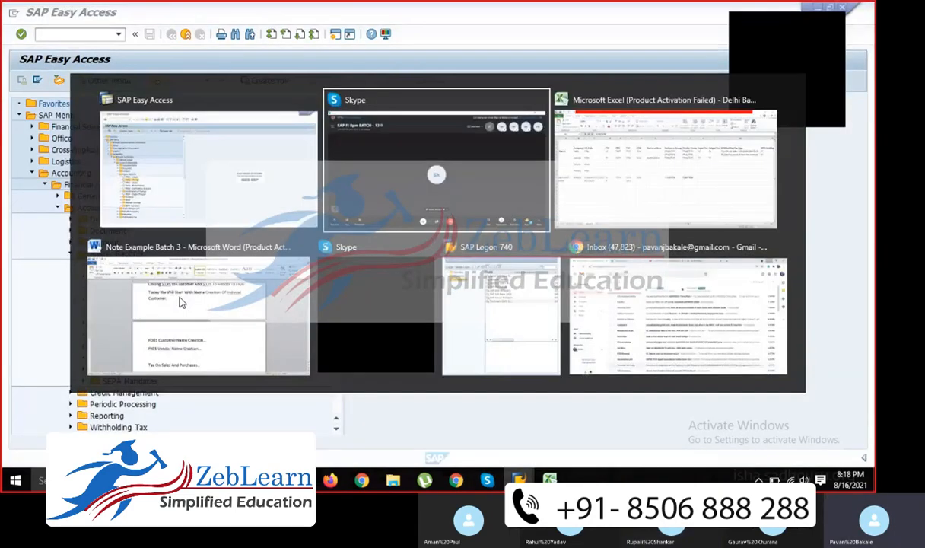
scroll(278, 328, "down", 1)
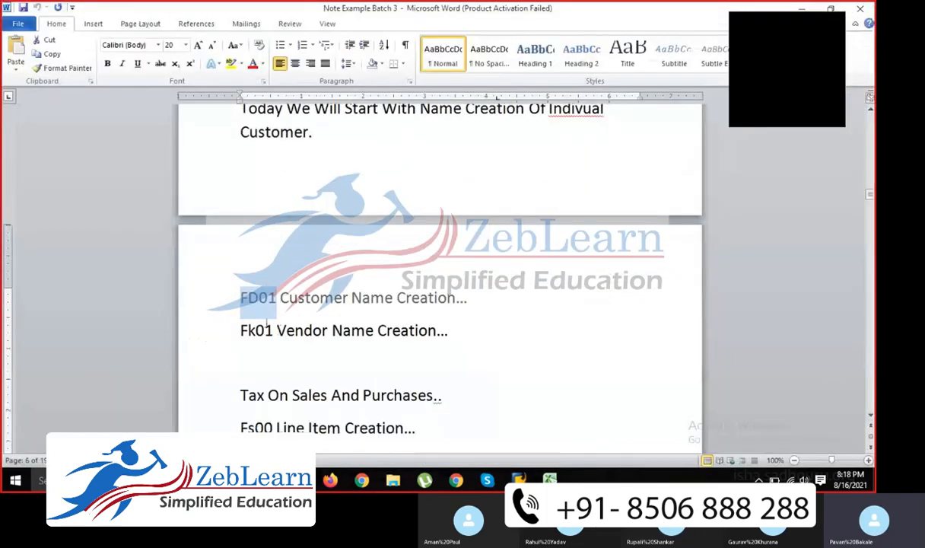
scroll(350, 299, "down", 1)
scroll(349, 299, "down", 1)
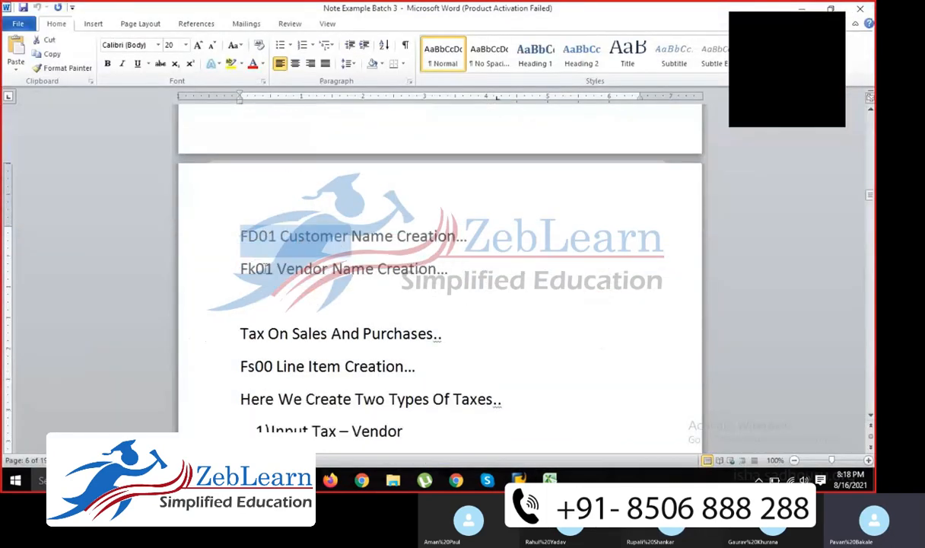
left_click_drag(242, 268, 445, 267)
scroll(445, 268, "up", 6)
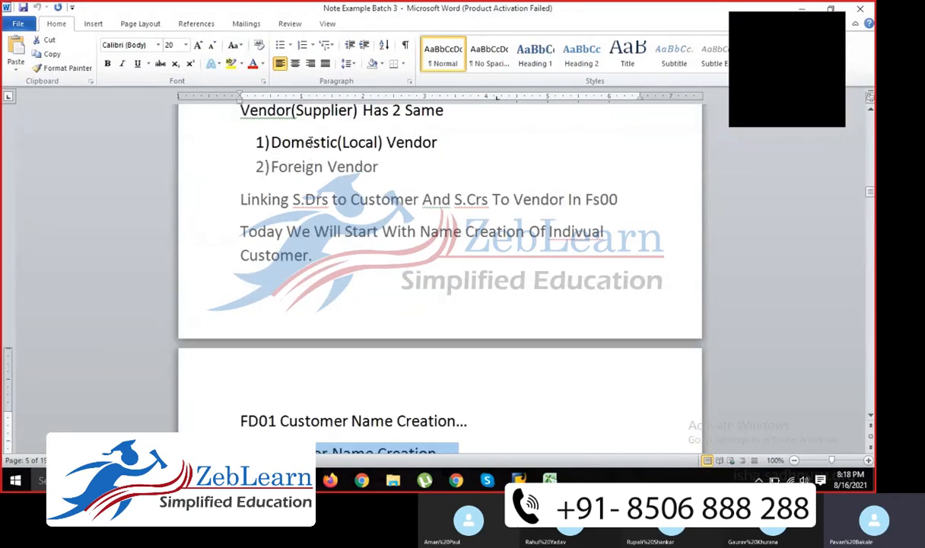
scroll(310, 142, "up", 2)
left_click_drag(272, 110, 342, 138)
left_click(342, 138)
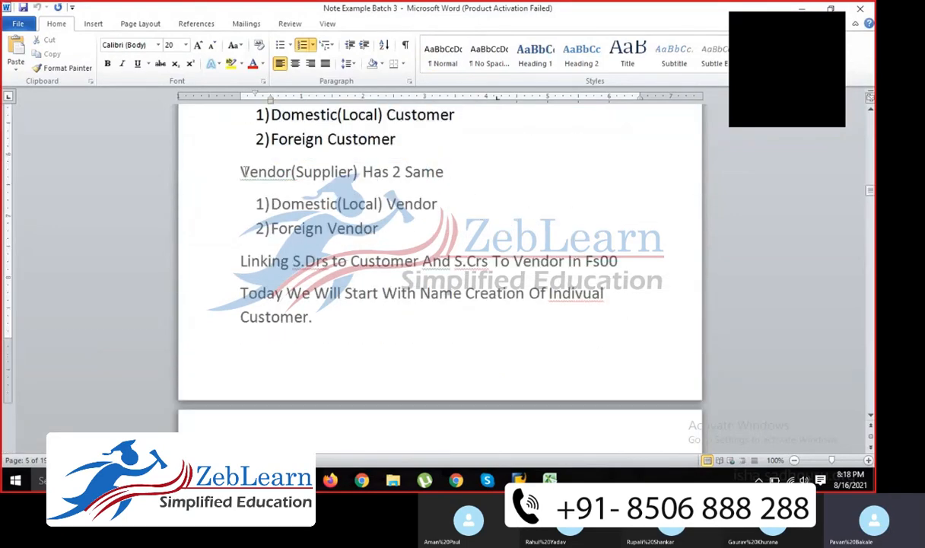
left_click_drag(242, 172, 392, 232)
scroll(392, 292, "down", 7)
left_click(255, 298)
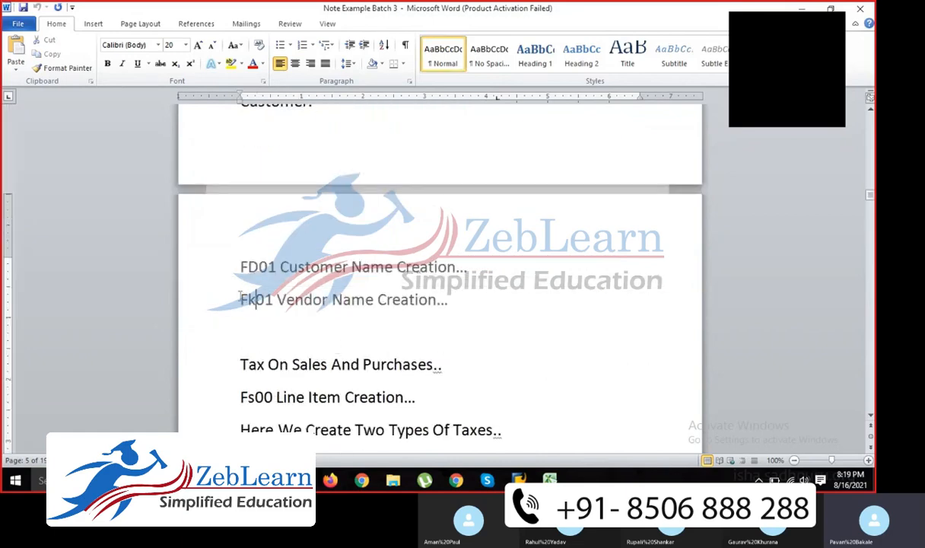
Step: Switch back to SAP and open FK01 (Create) from the Accounts Payable master records
key("alt+Tab")
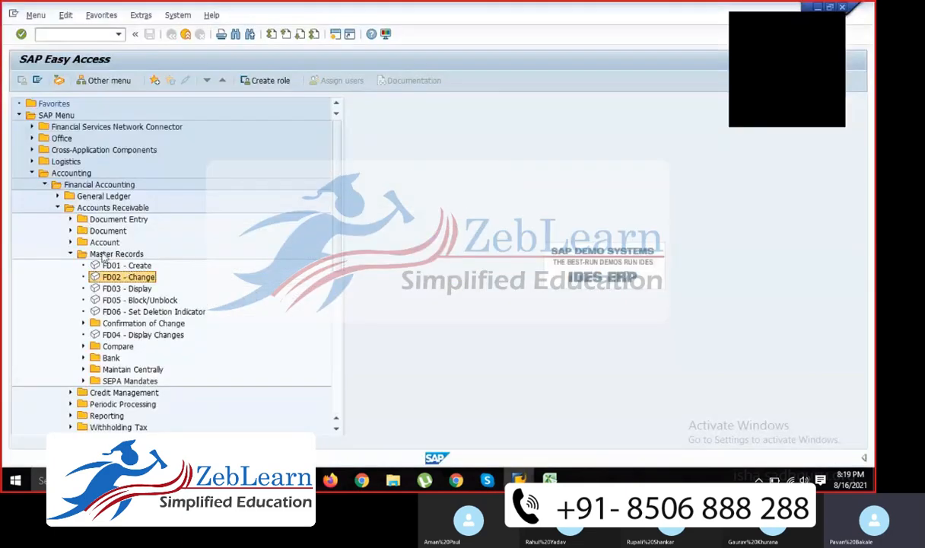
left_click(57, 206)
left_click(58, 220)
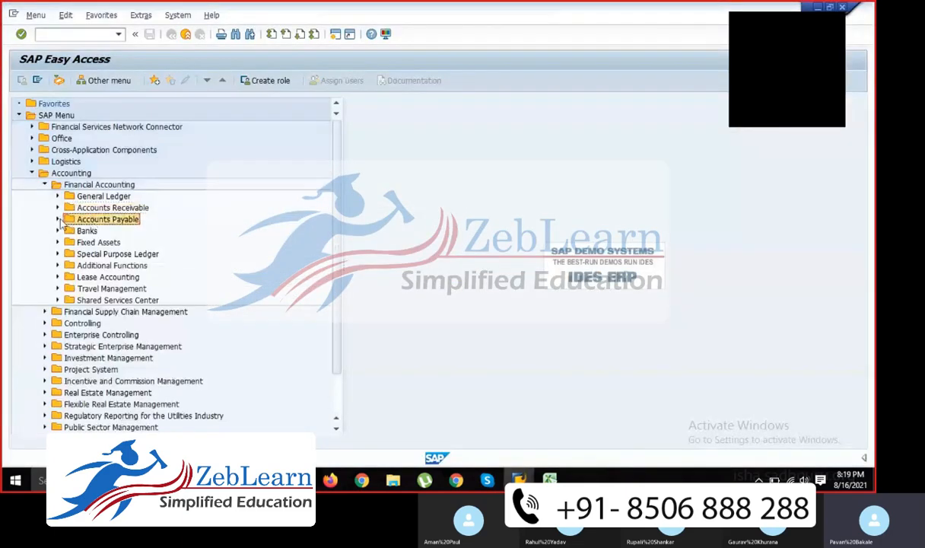
left_click(68, 265)
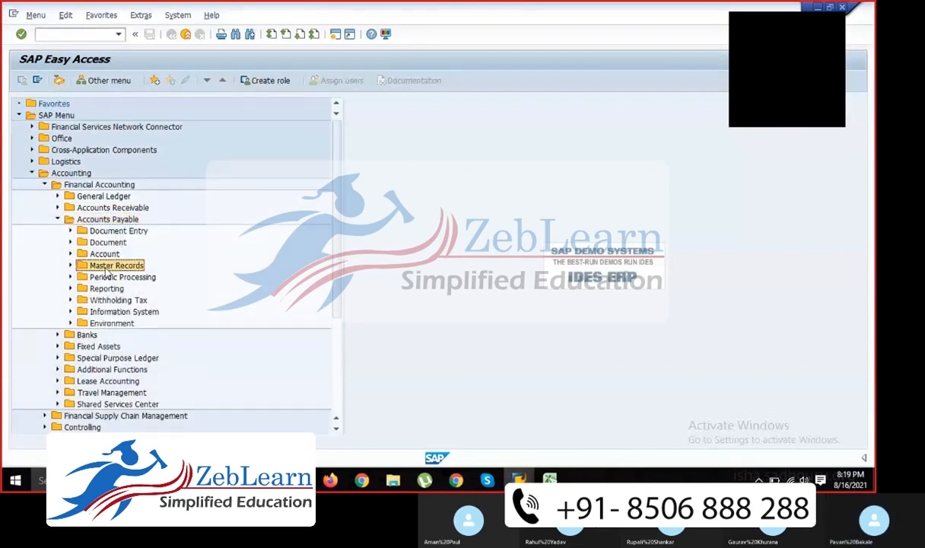
left_click(120, 278)
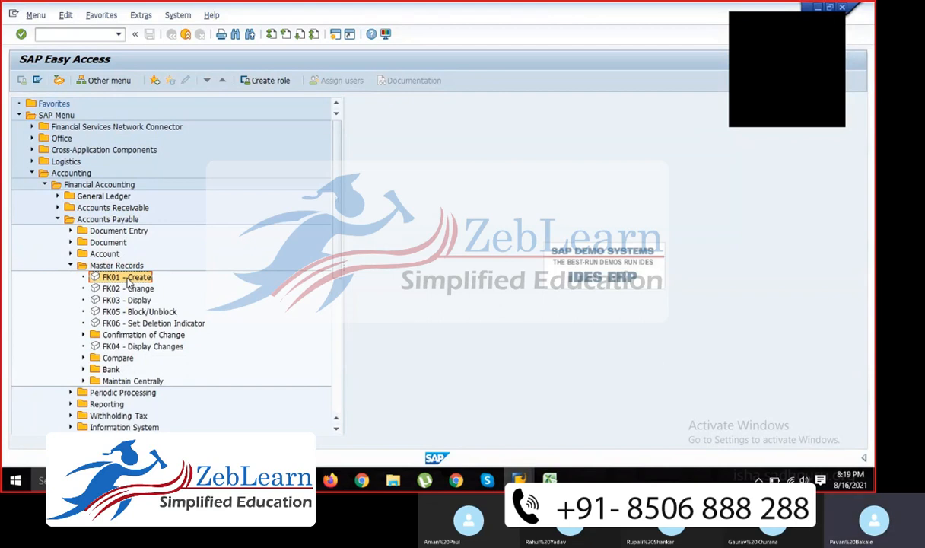
double_click(126, 278)
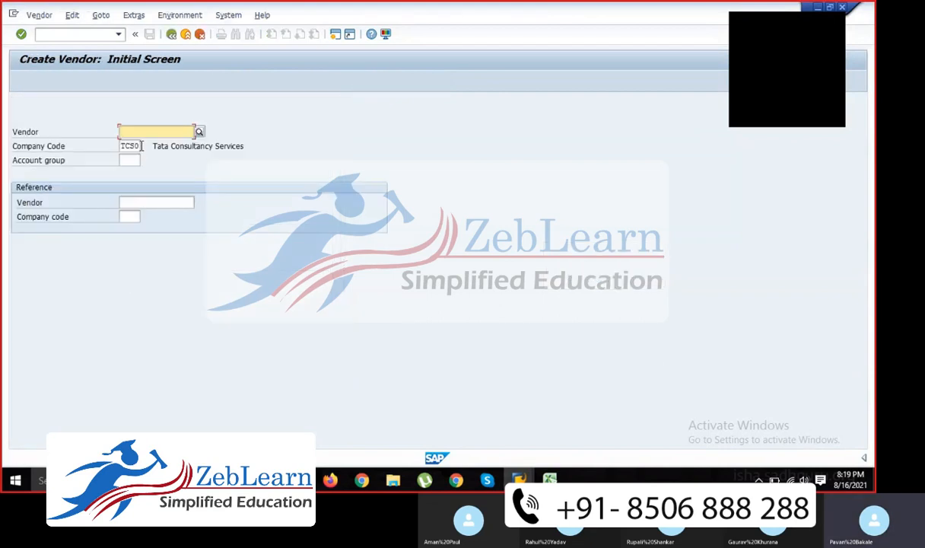
Step: Set the vendor's account group to TCSD, copied from the 8pm Batch vendor group in Excel, and continue to the address data
left_click(140, 146)
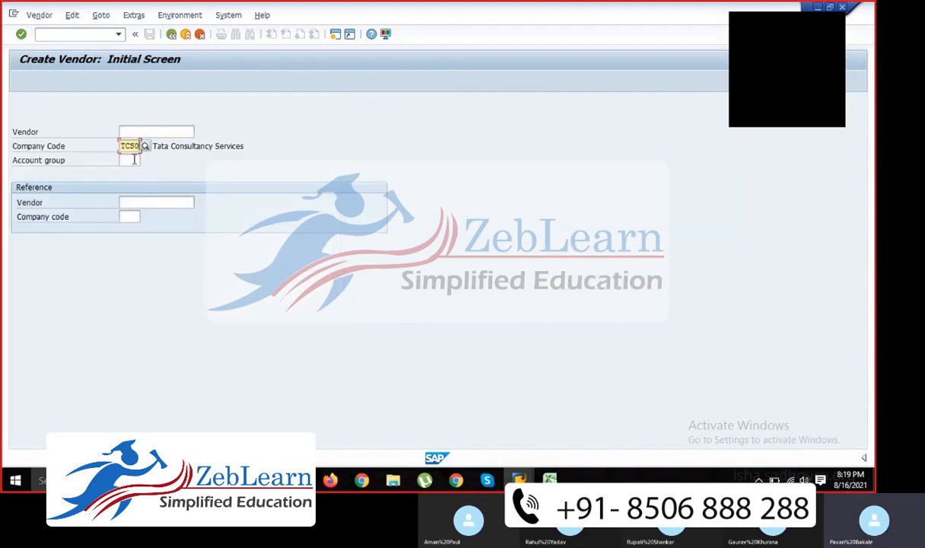
left_click(132, 160)
key("alt+Tab")
key("alt+Tab")
key("alt+Tab")
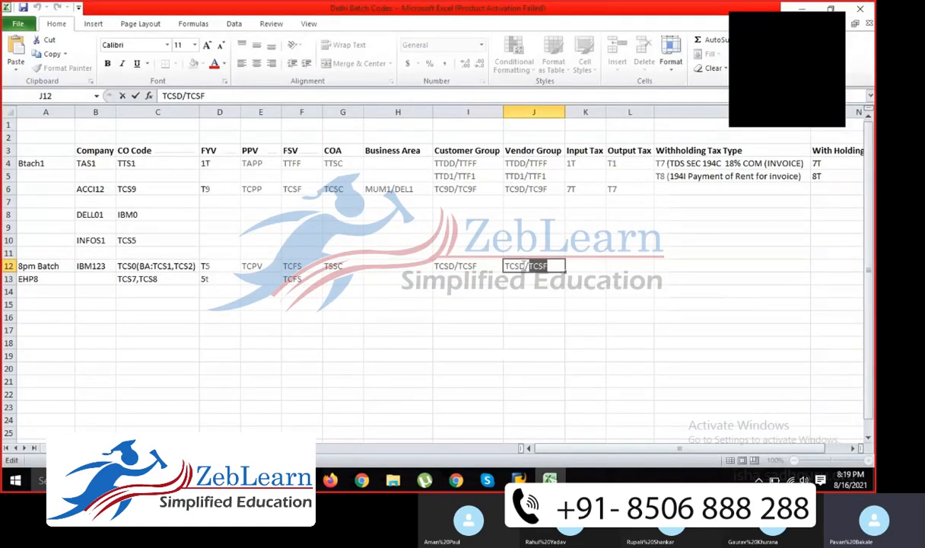
left_click_drag(525, 266, 491, 264)
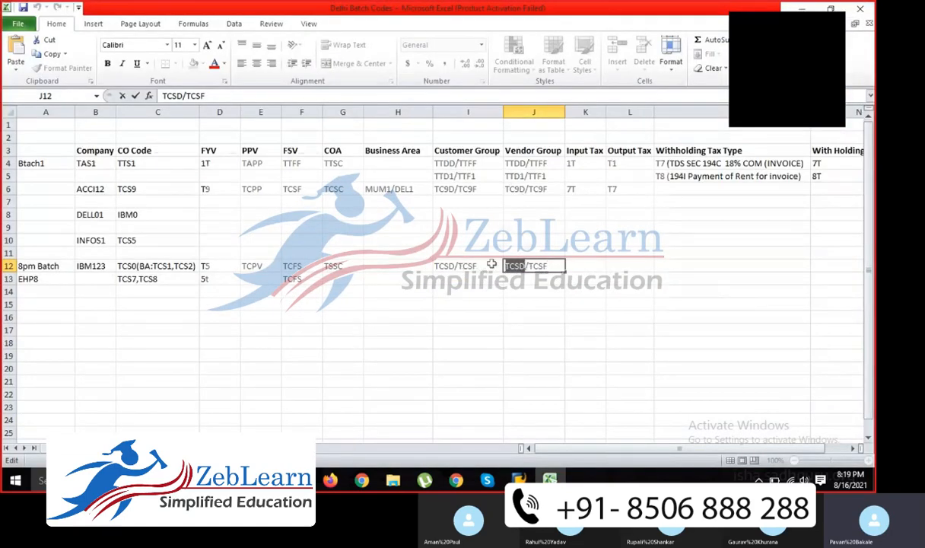
key("ctrl+c")
key("alt+Tab")
key("ctrl+v")
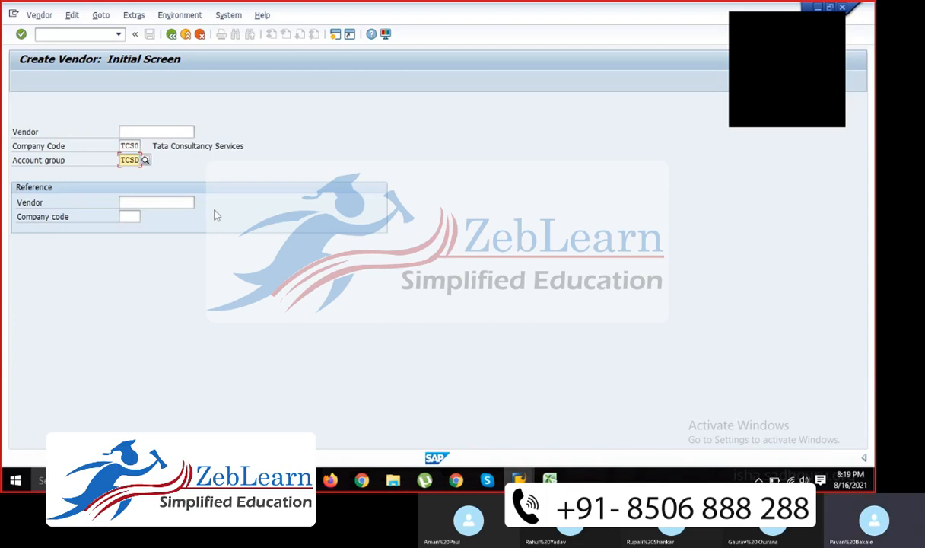
key("Return")
Step: Set the vendor's title to Company and its name to Infosys India
left_click(196, 171)
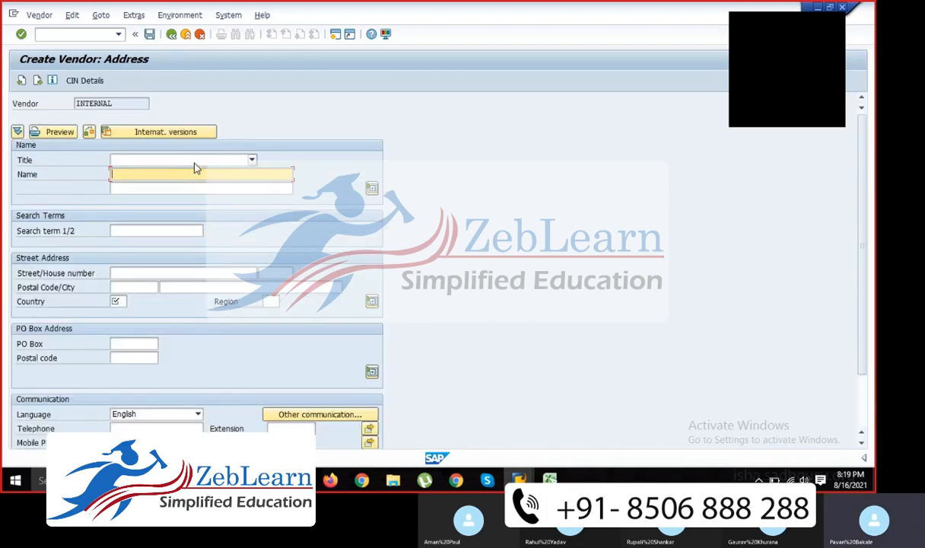
left_click(194, 161)
left_click(172, 171)
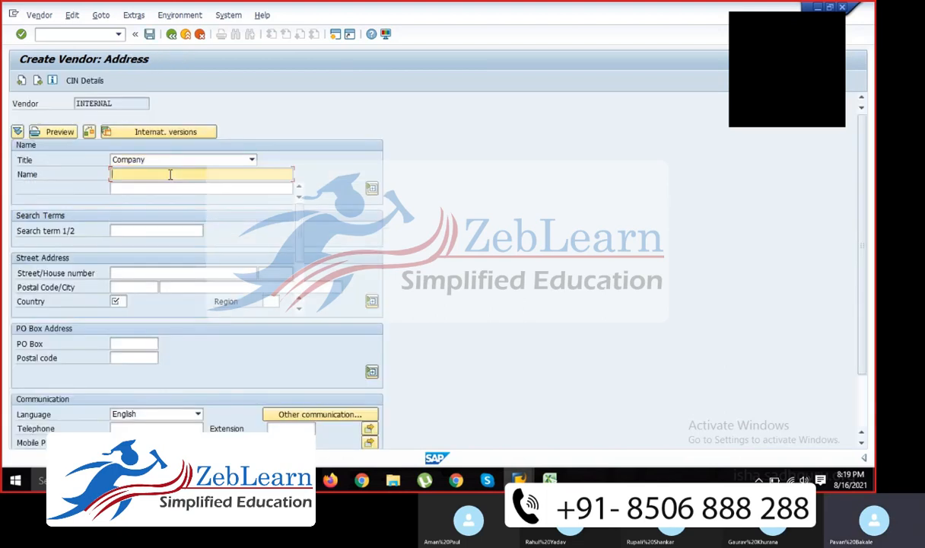
key("BackSpace")
key("Down")
key("Down")
key("Down")
key("Down")
key("Down")
key("Down")
key("Down")
key("Down")
key("Down")
key("Down")
key("Down")
key("Down")
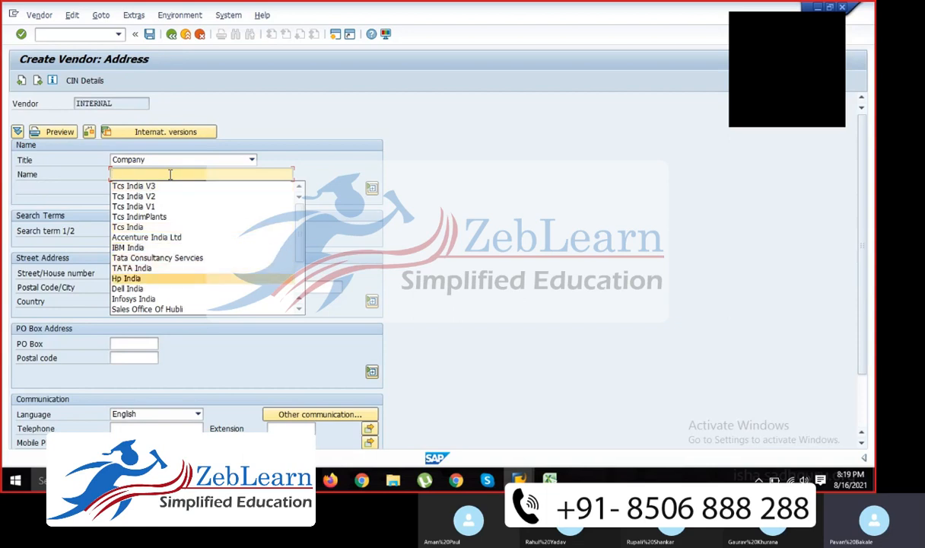
key("Return")
Step: Enter INFOSYS as the vendor's second name line and as its search term
key("Tab")
type("I")
key("Down")
key("Down")
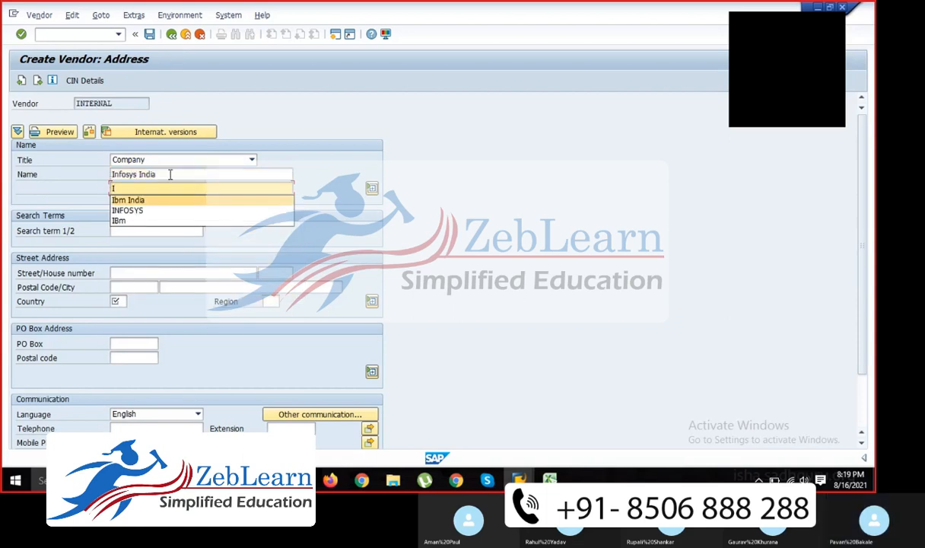
key("Return")
key("Tab")
type("I")
key("Down")
key("Down")
key("Return")
key("Tab")
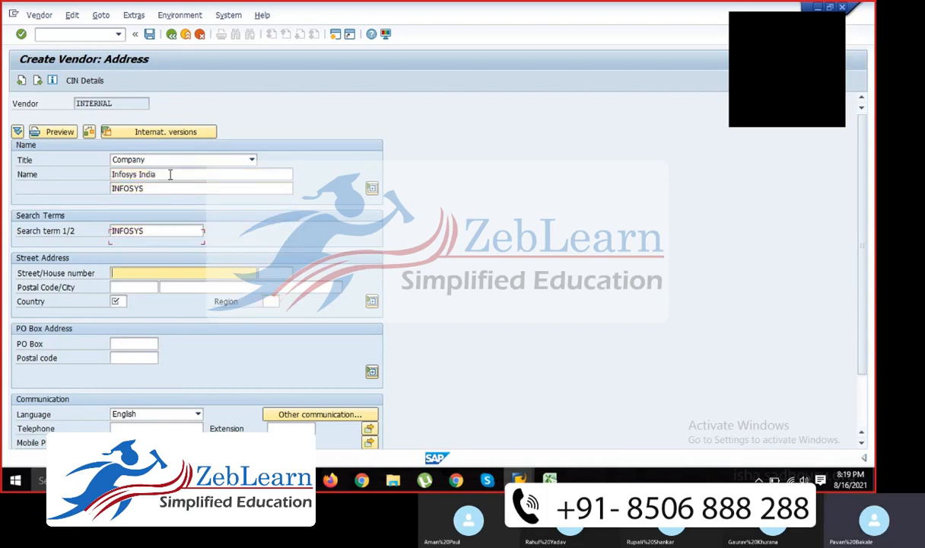
Step: Enter the Infosys India vendor's street, house number and postal code in the street address
type("Near Mumbai")
key("shift+Tab")
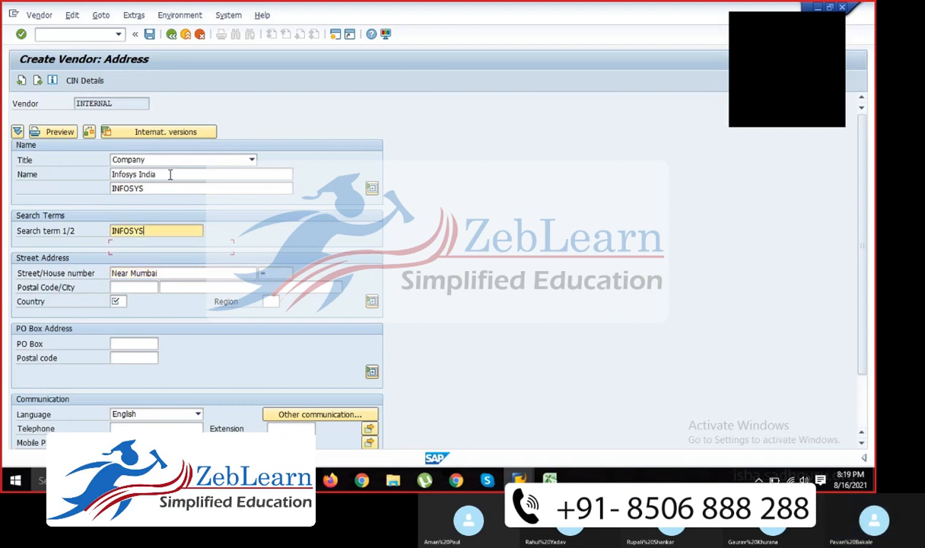
key("Tab")
key("Tab")
type("332")
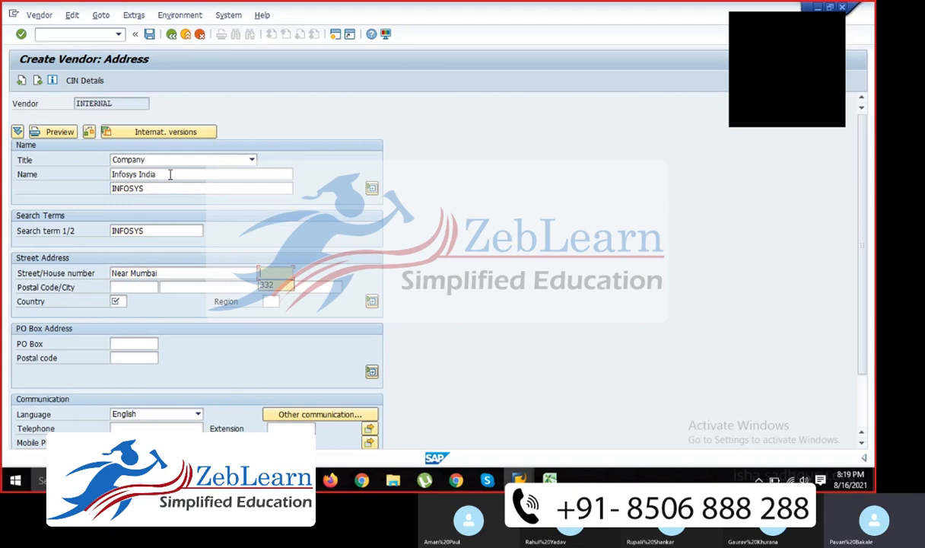
key("Tab")
key("Down")
key("Tab")
Step: Set the vendor's city to Mumbai, the country to IN and the region to Maharashtra
type("M")
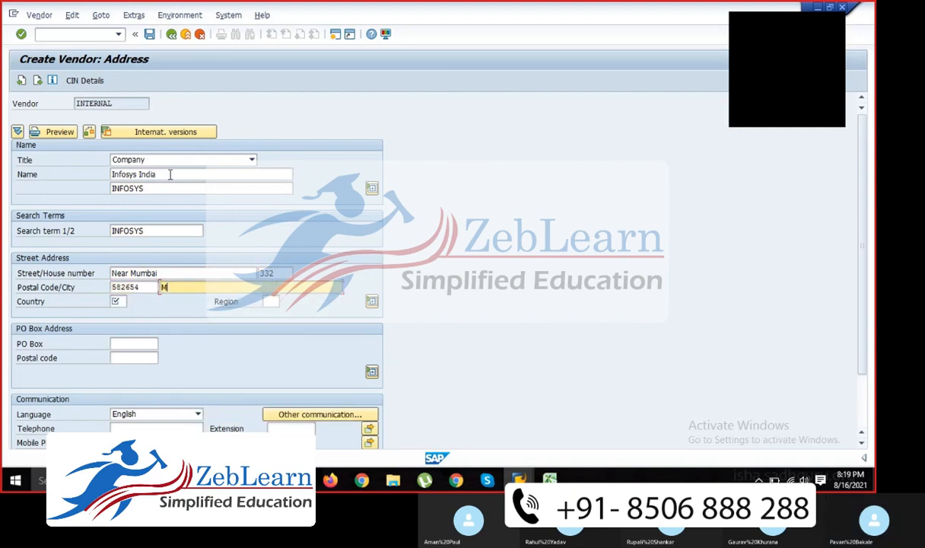
key("Down")
key("Tab")
type("In")
key("Tab")
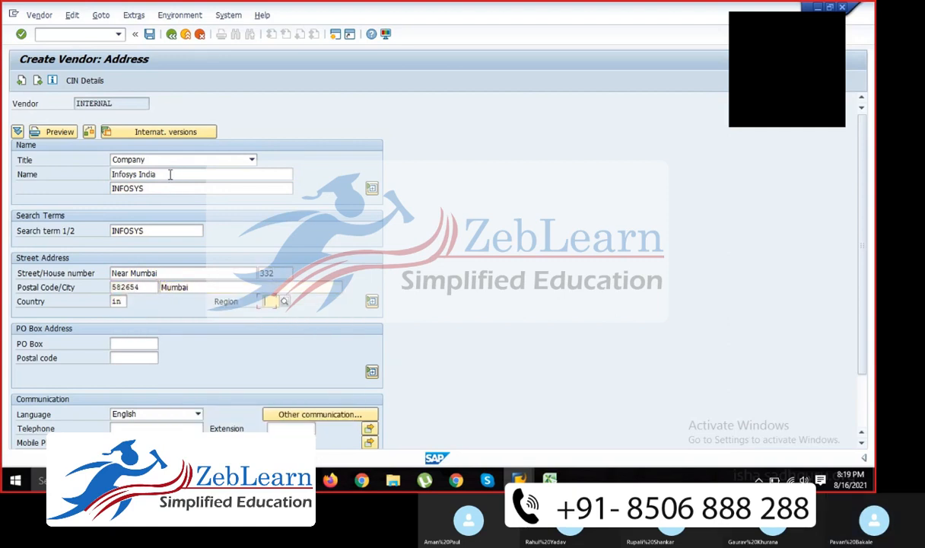
left_click(283, 301)
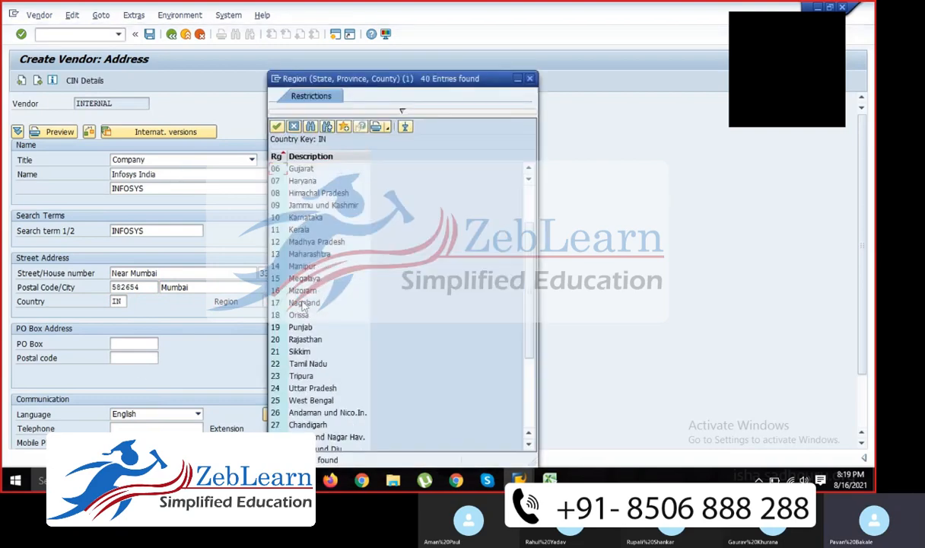
double_click(302, 257)
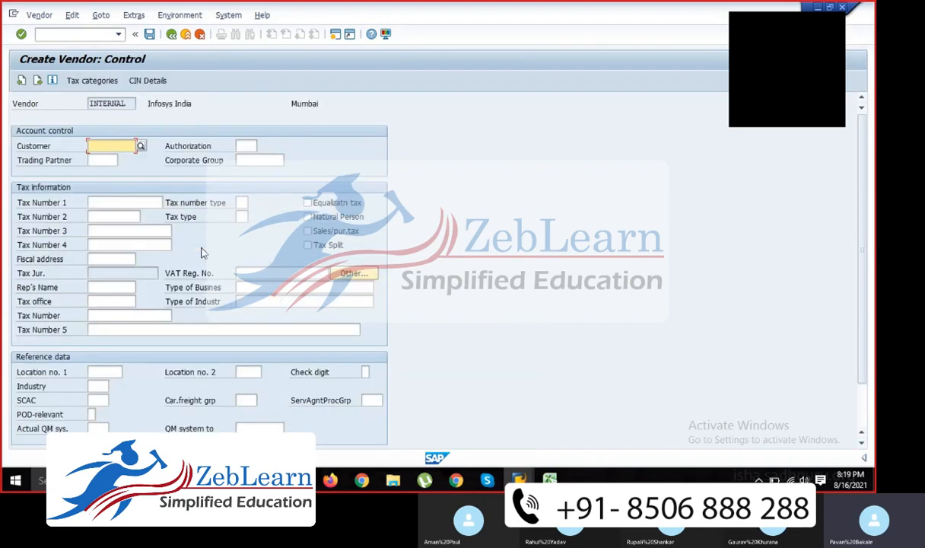
Step: Continue to the vendor's company code accounting information and set the reconciliation account to 102 (S.Crs)
key("Return")
key("Return")
key("Return")
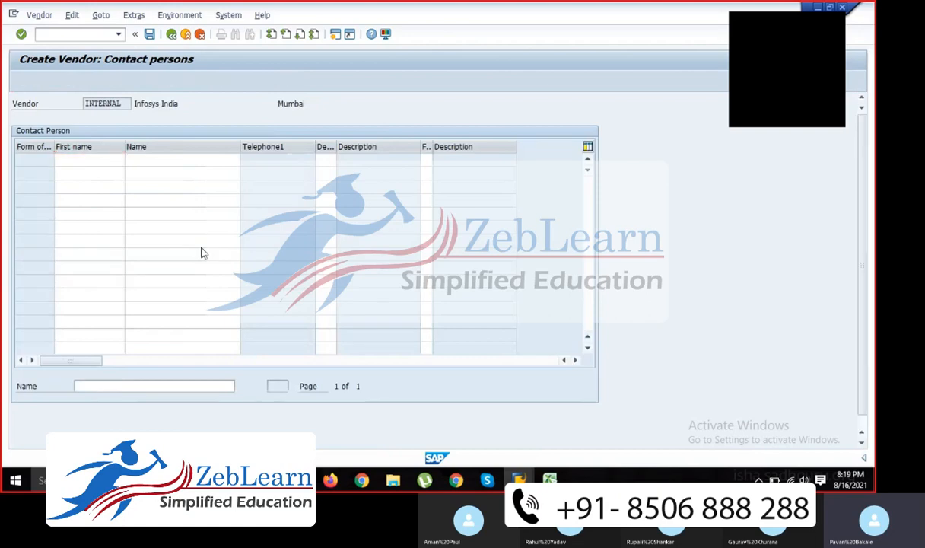
key("Return")
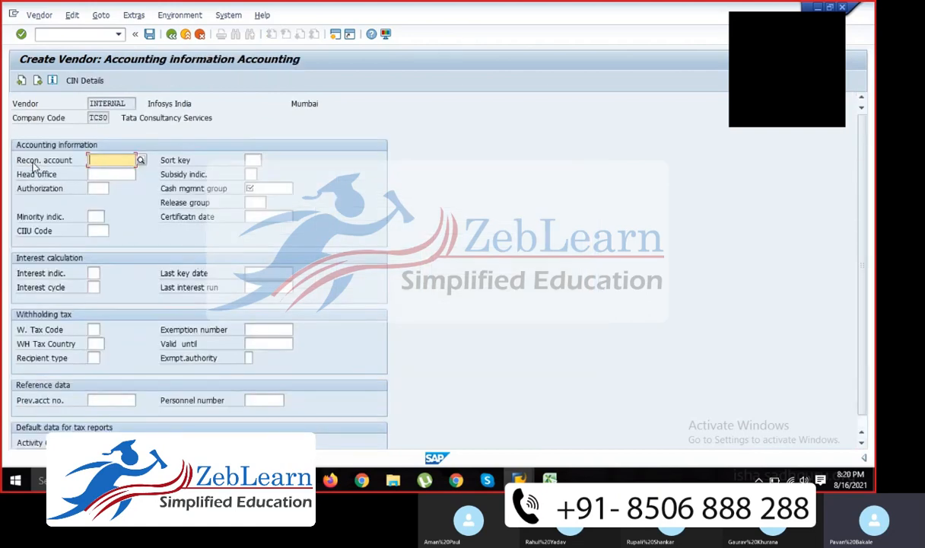
left_click(140, 160)
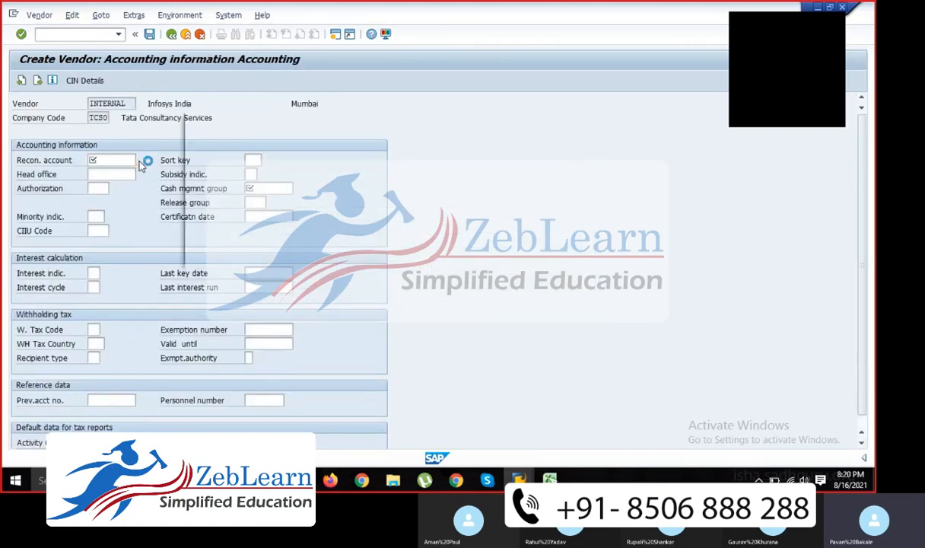
double_click(228, 192)
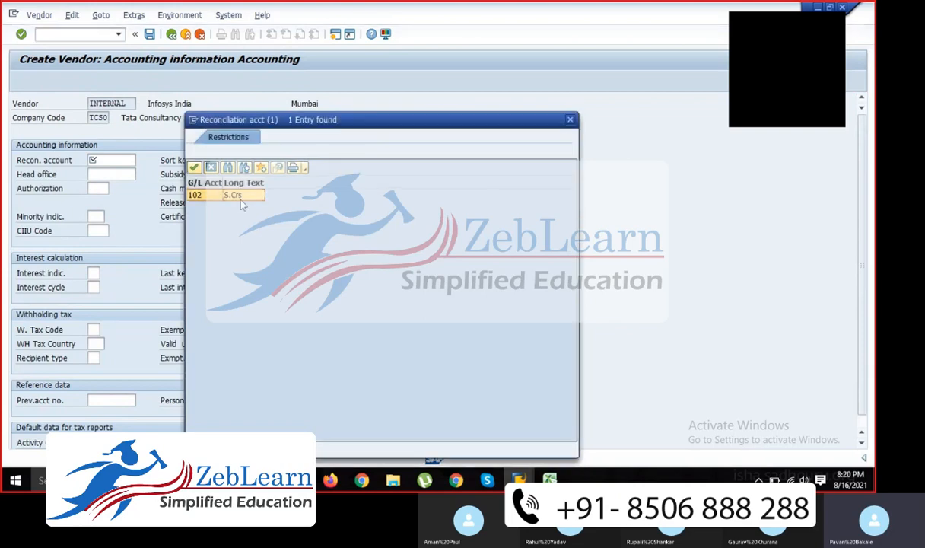
left_click(141, 160)
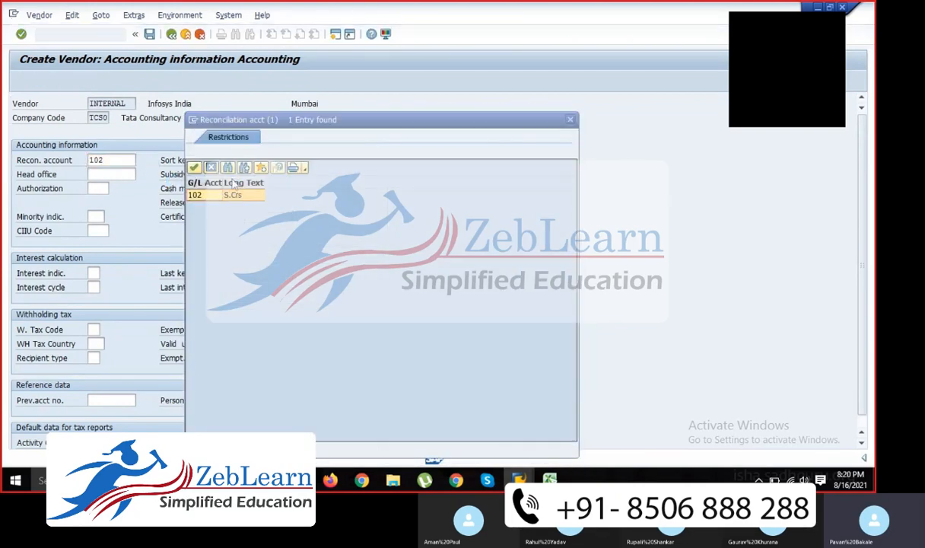
double_click(228, 192)
Step: Set the vendor's sort key to 012 (Vendor number)
left_click(267, 162)
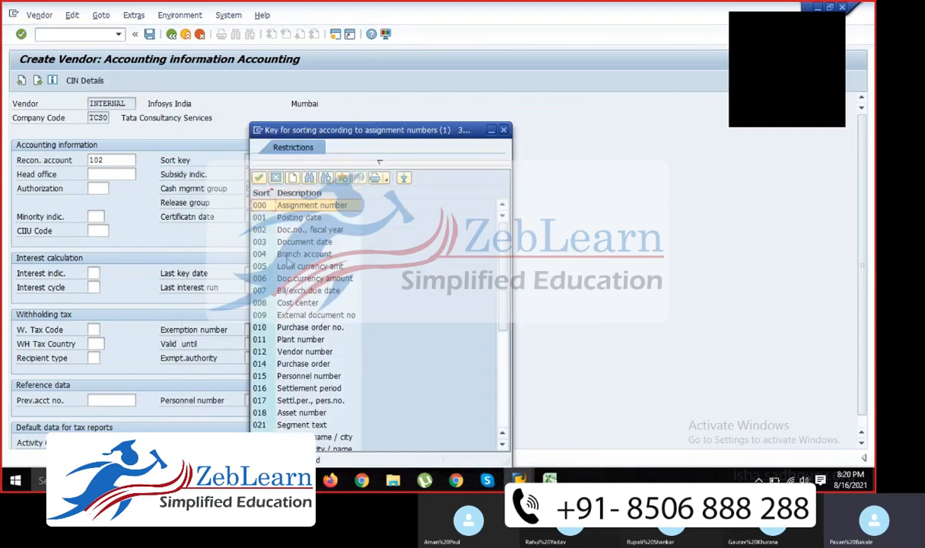
left_click(293, 354)
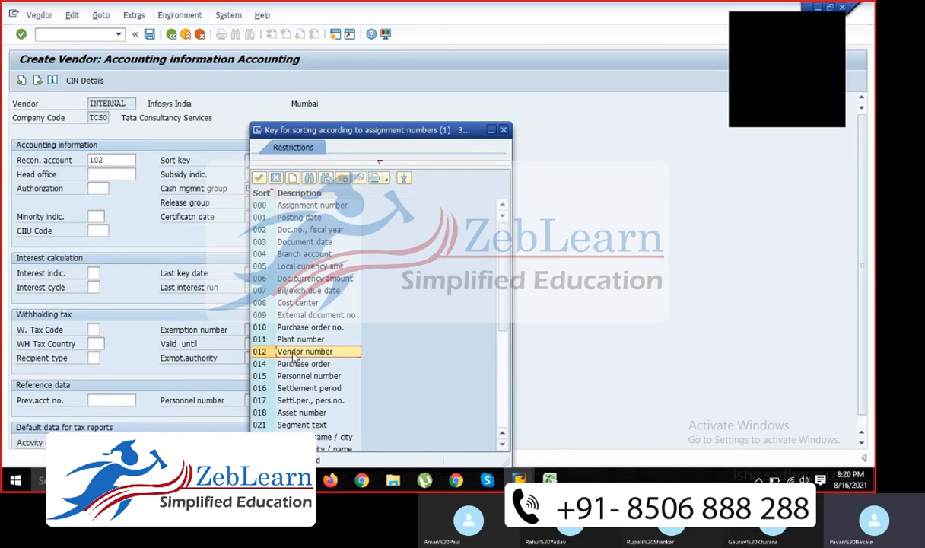
double_click(294, 353)
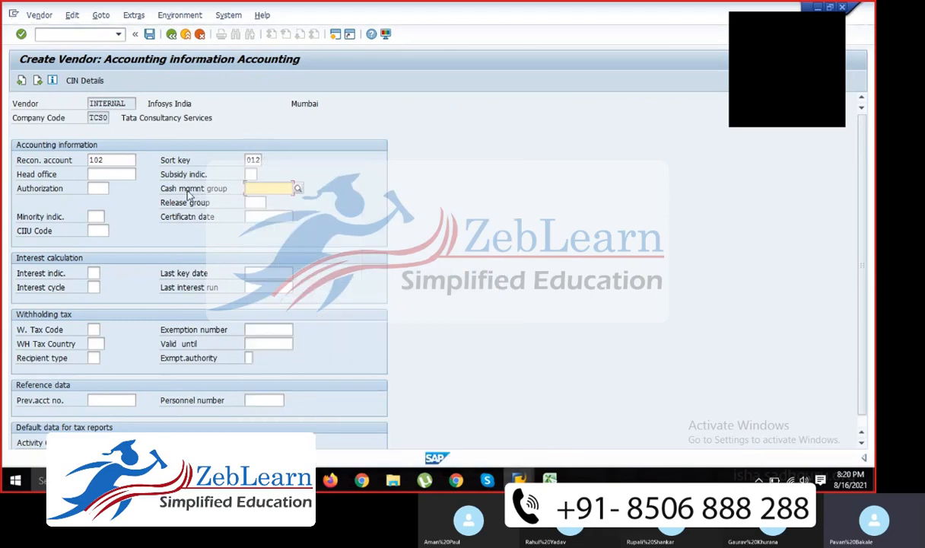
Step: Set the cash management group to A1 (Domestic payments) and save the Infosys India vendor
left_click(296, 189)
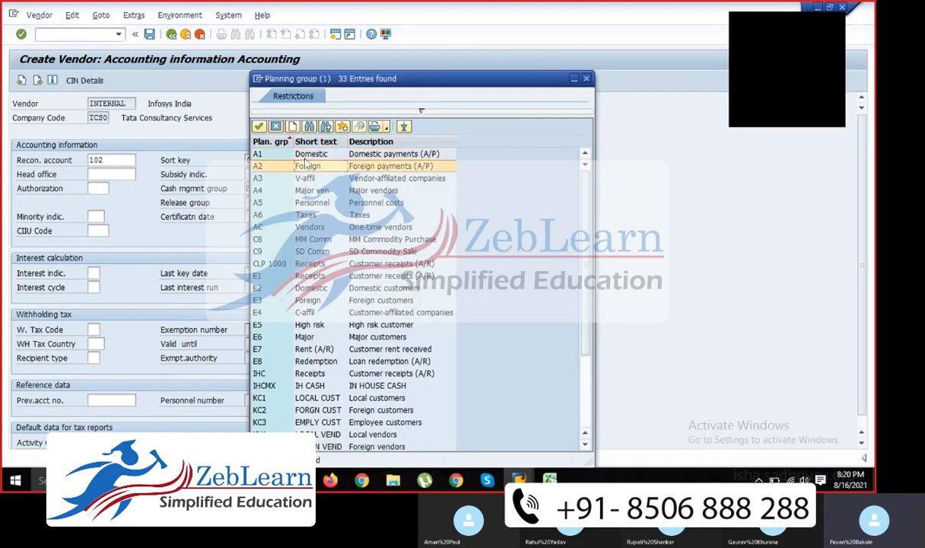
double_click(309, 155)
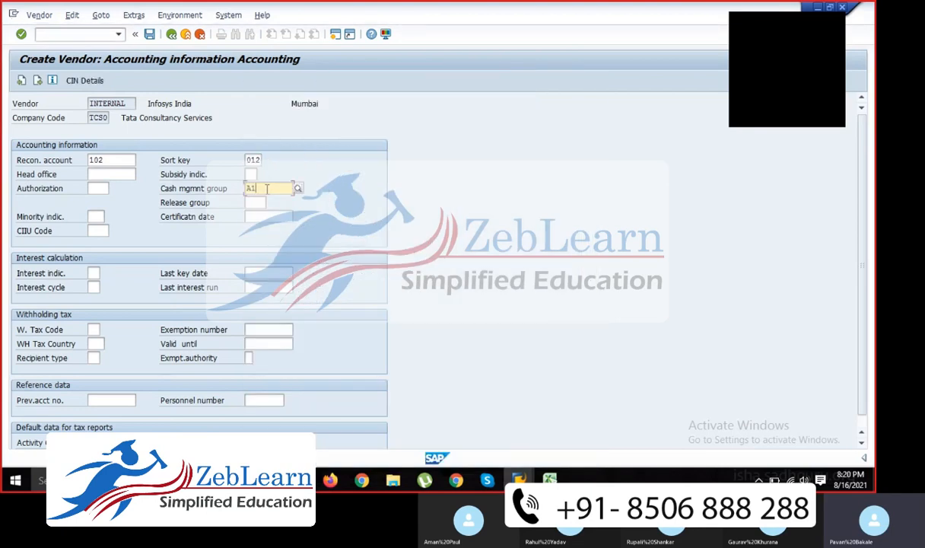
left_click(149, 35)
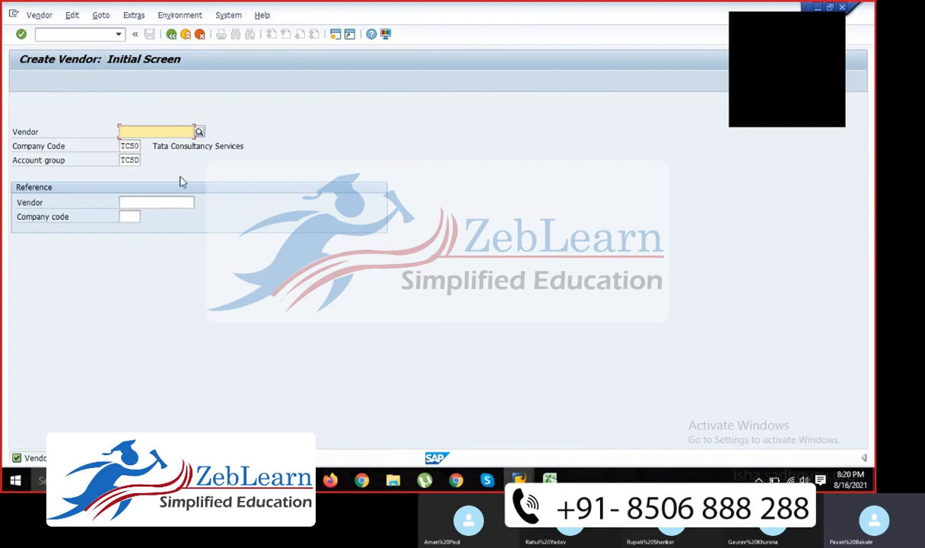
Step: Start another vendor in company code TCS0 with account group TCSF and continue to the address data
left_click(142, 162)
key("BackSpace")
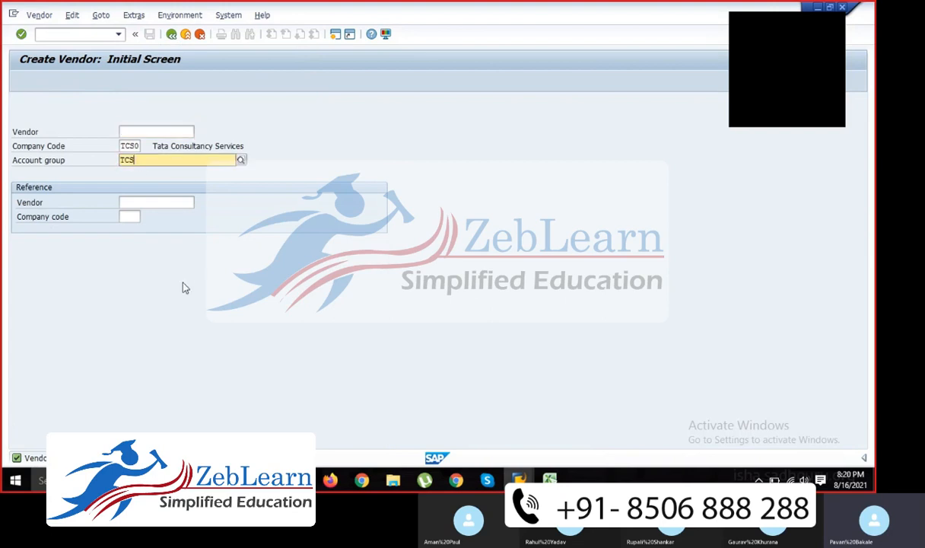
type("F")
key("F4")
left_click(157, 180)
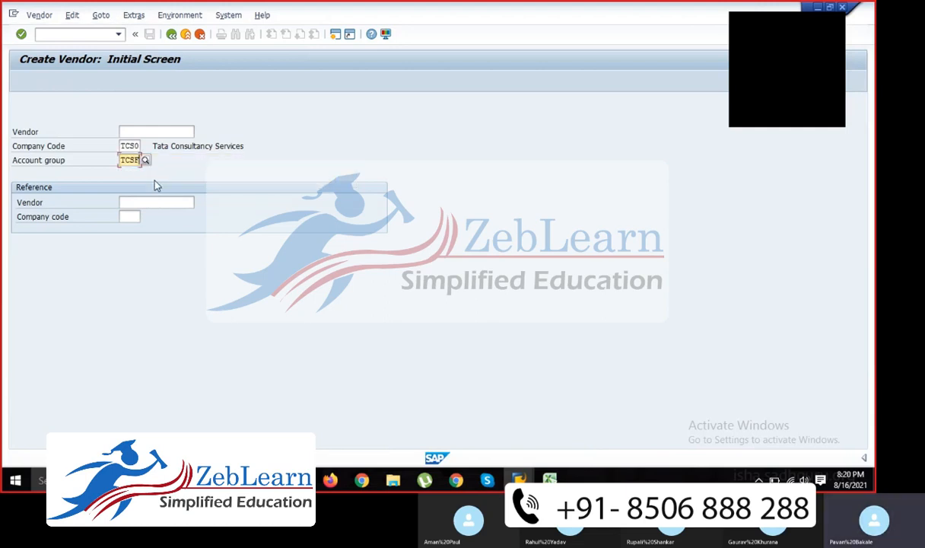
key("Return")
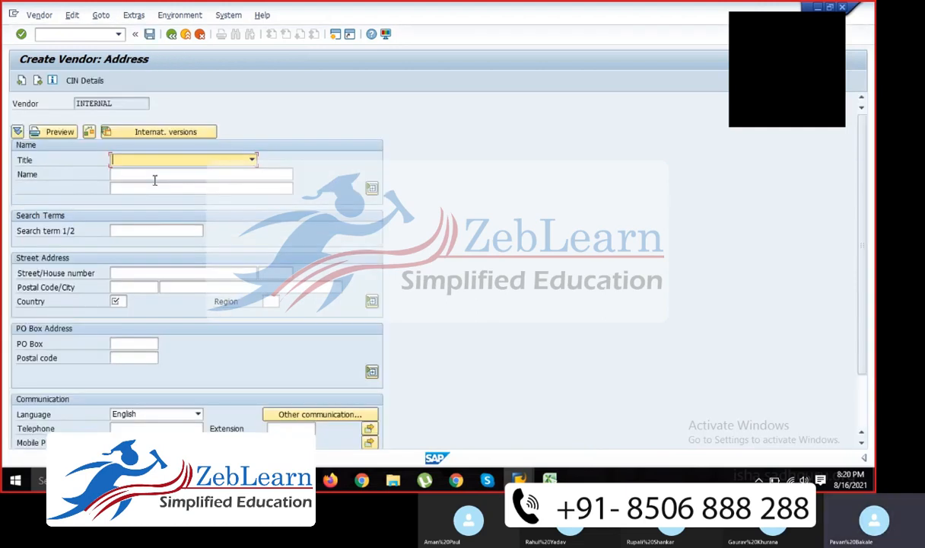
Step: Set the new vendor's title to Company and its name to the earlier entry Hp India
key("c")
key("Tab")
key("BackSpace")
key("Down")
key("Down")
key("Down")
key("Down")
key("Down")
key("Down")
key("Down")
key("Down")
key("Down")
key("Down")
key("Down")
key("Down")
key("Down")
key("Down")
key("Down")
key("Down")
key("Down")
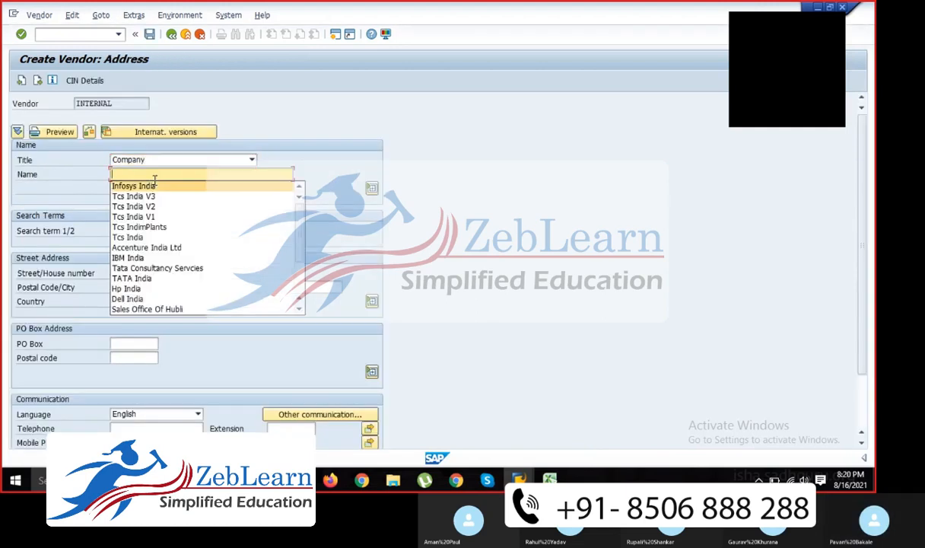
key("Down")
key("Down")
key("Down")
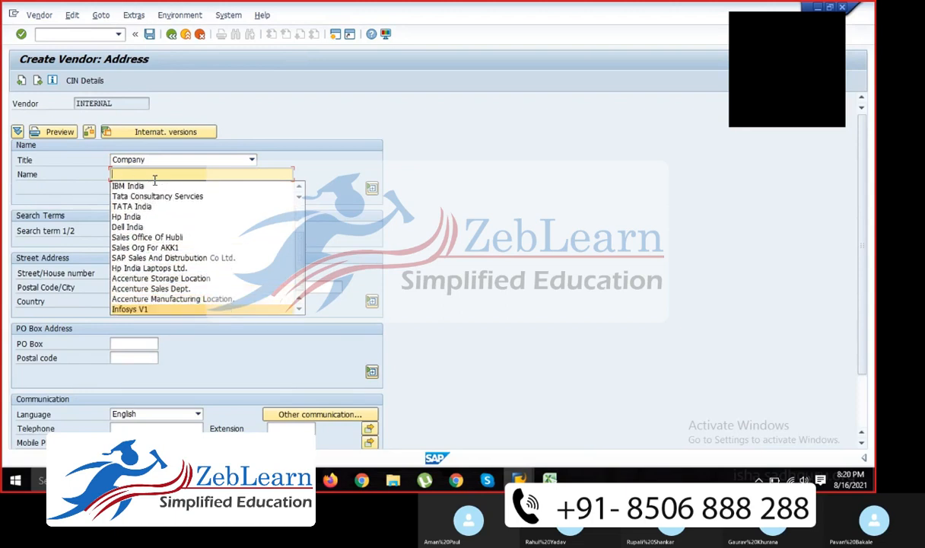
key("Up")
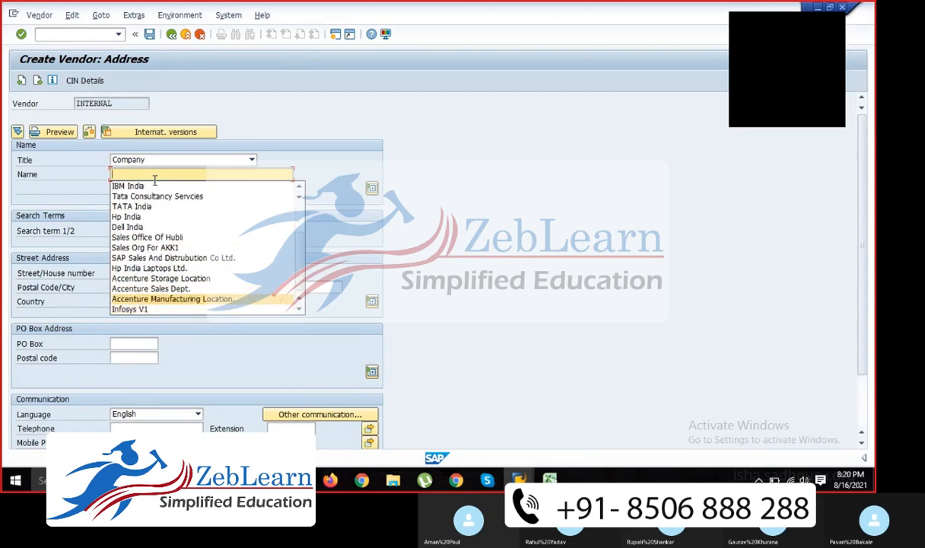
key("Up")
key("Up")
key("Up")
key("Up")
key("Up")
key("Up")
key("Up")
key("Up")
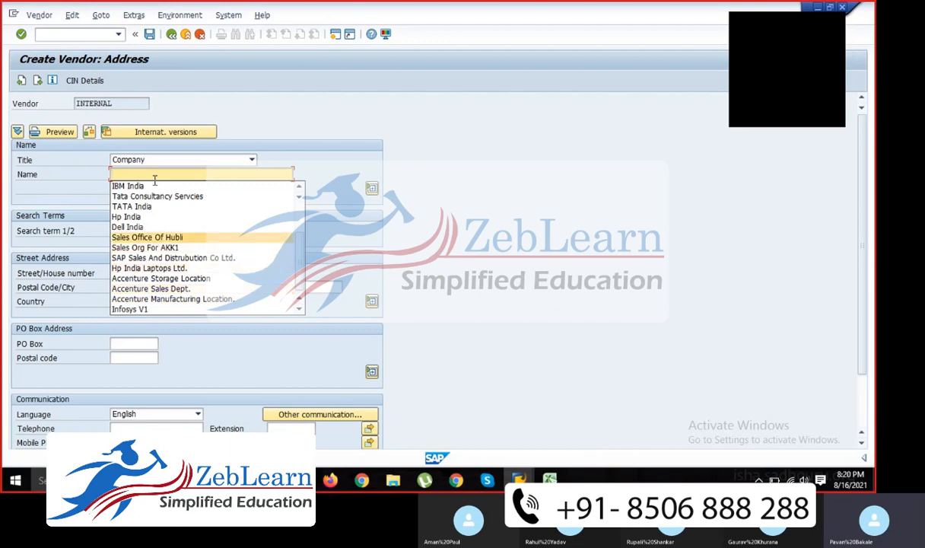
key("Return")
Step: Enter Hp as the vendor's second name line and as its search term
type("H")
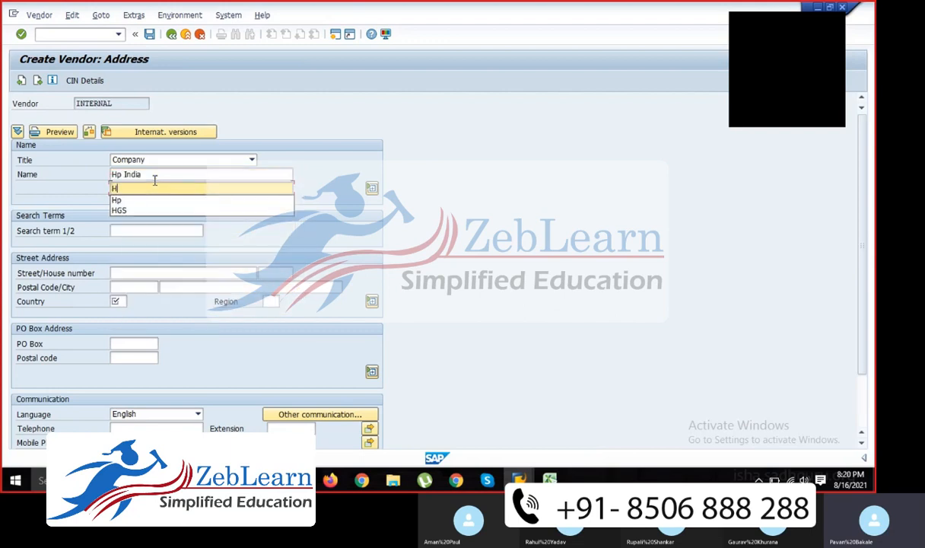
key("Return")
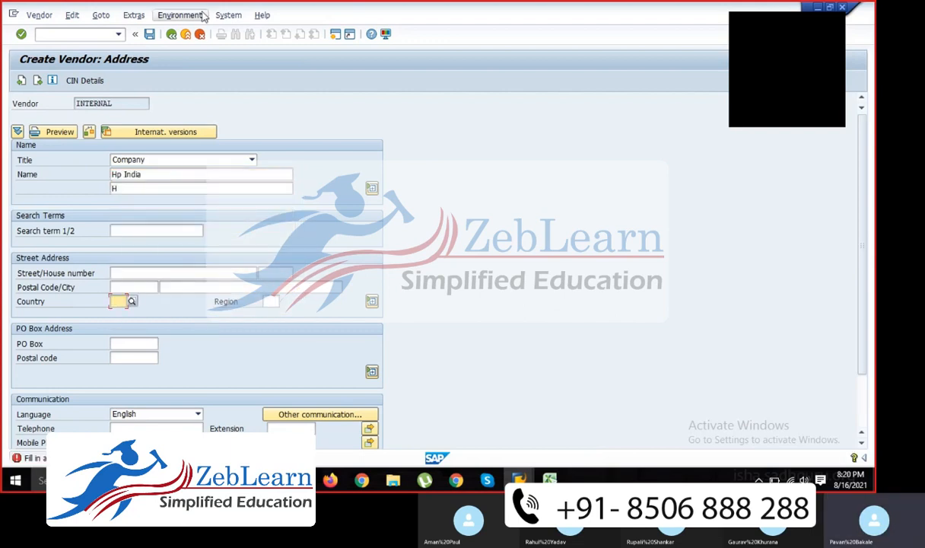
left_click(138, 189)
type("p")
key("Tab")
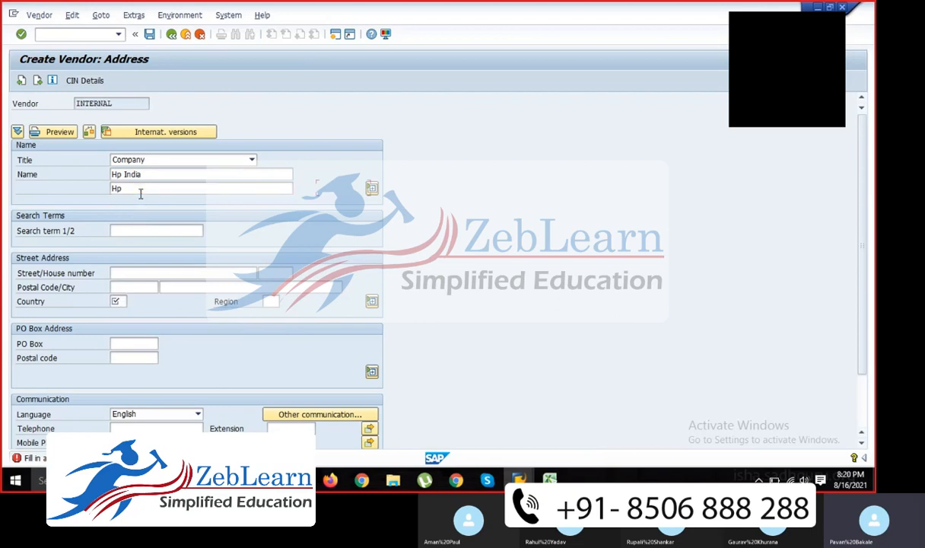
key("Tab")
type("Hp")
Step: Enter the Hp India vendor's street, house number and postal code
key("Tab")
type("Near")
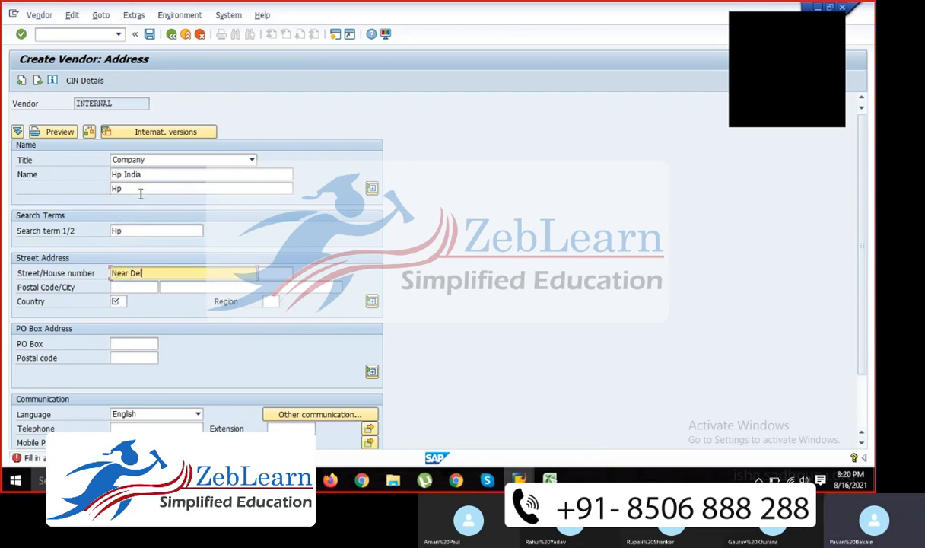
key("Tab")
type("332")
key("Tab")
type("582654")
key("Tab")
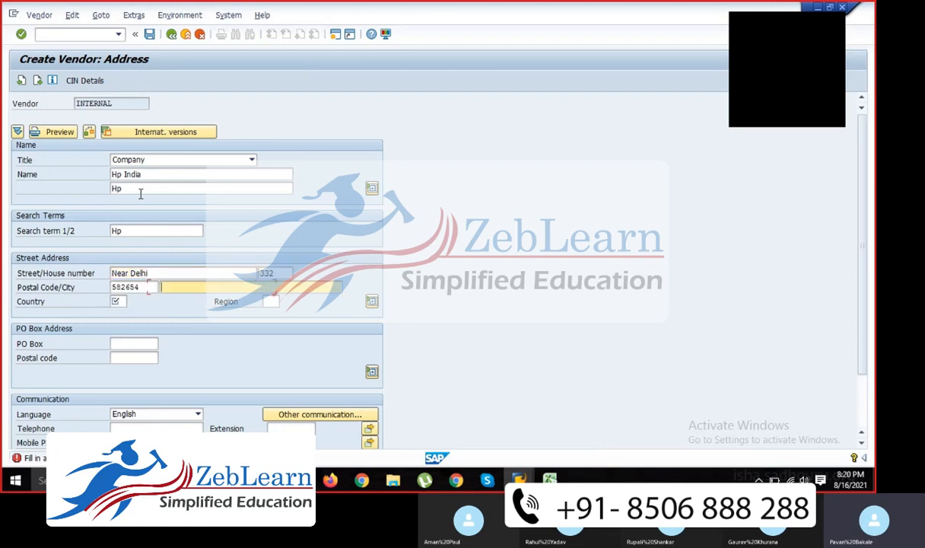
Step: Set the vendor's city to Delhi, the country to IN and the region to 30 (Delhi)
type("D")
key("Down")
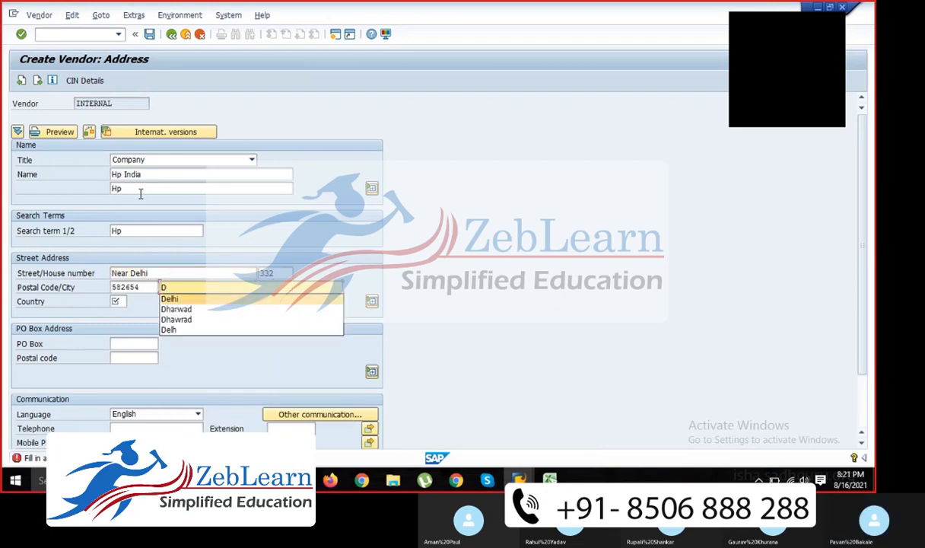
key("Return")
type("in")
key("Tab")
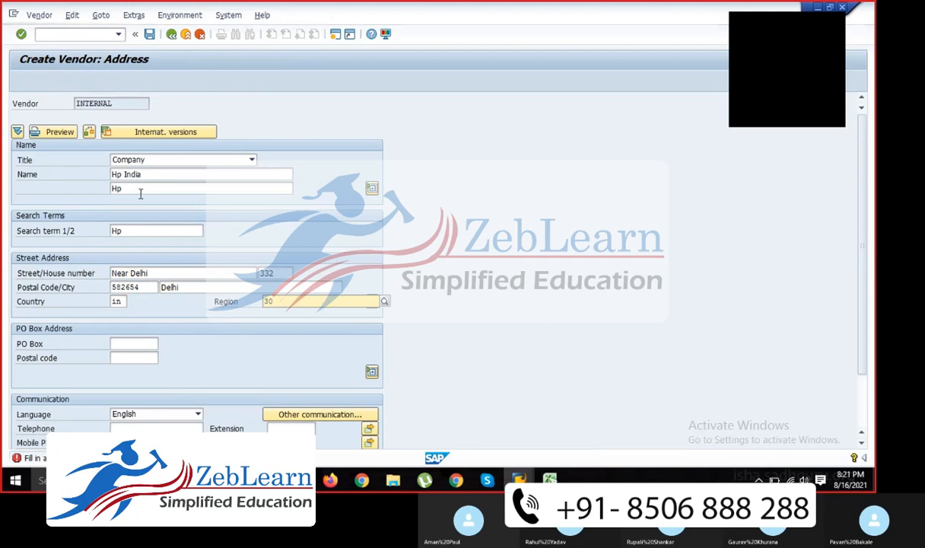
type("30")
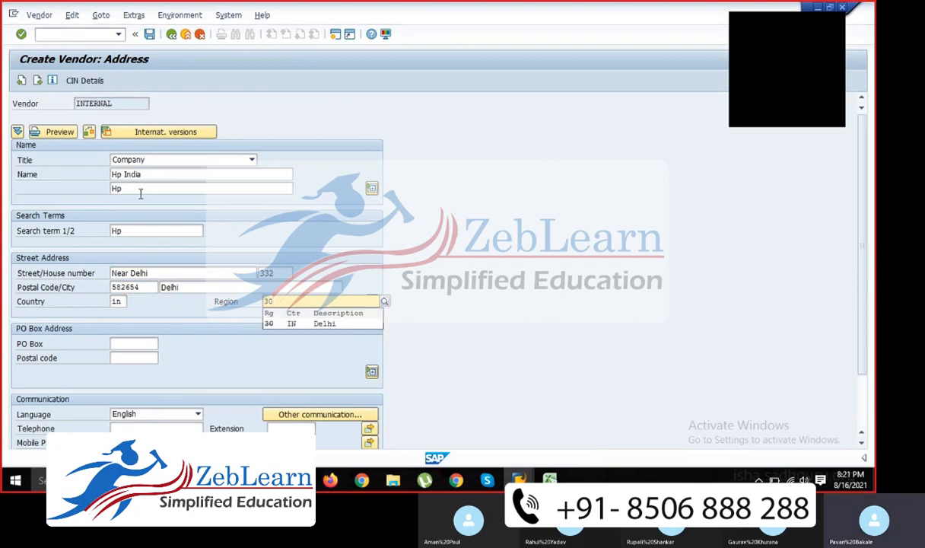
key("Return")
Step: Continue past the Hp India vendor's address, control, payment and contact person data and enter 102 as the reconciliation account
key("Return")
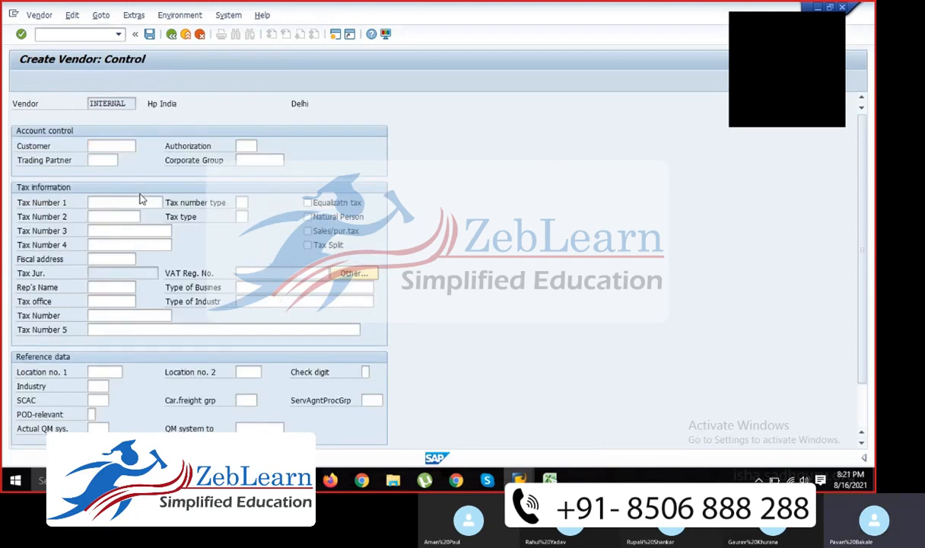
key("Return")
key("Return")
key("Return")
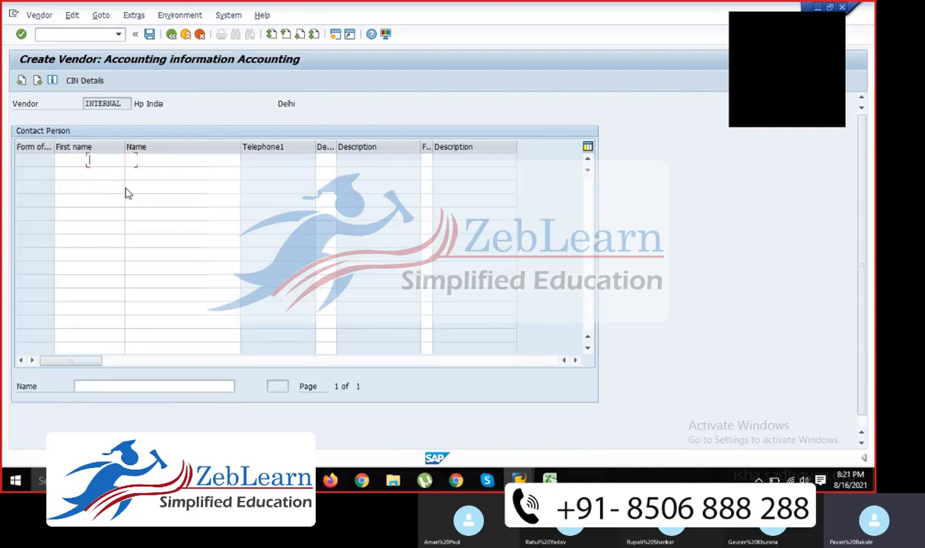
left_click(146, 160)
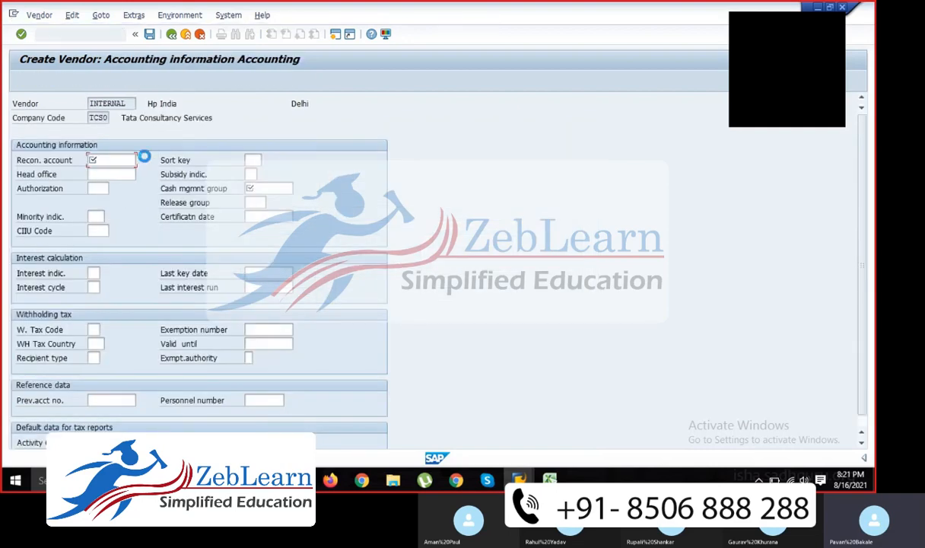
key("Return")
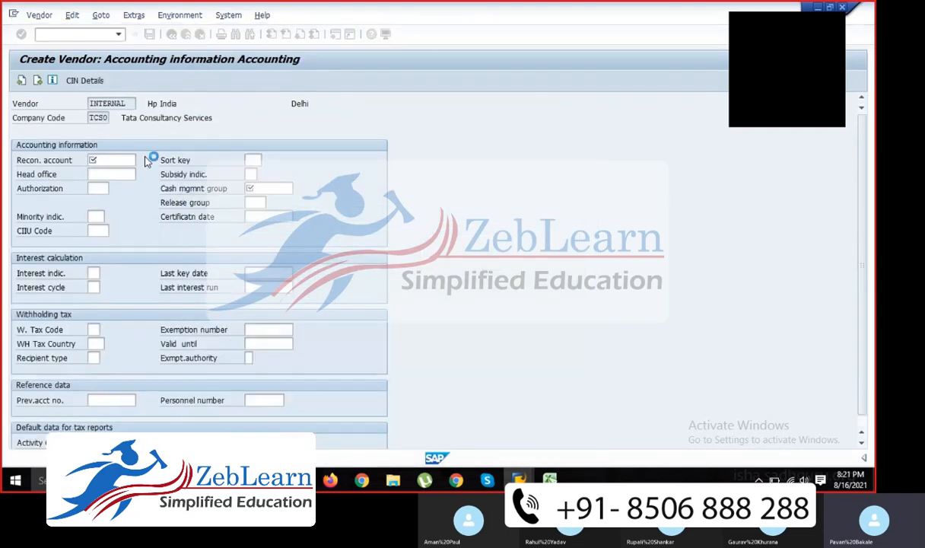
Step: Set the vendor's sort key to 012 (Vendor number) from the list of available keys
left_click(254, 160)
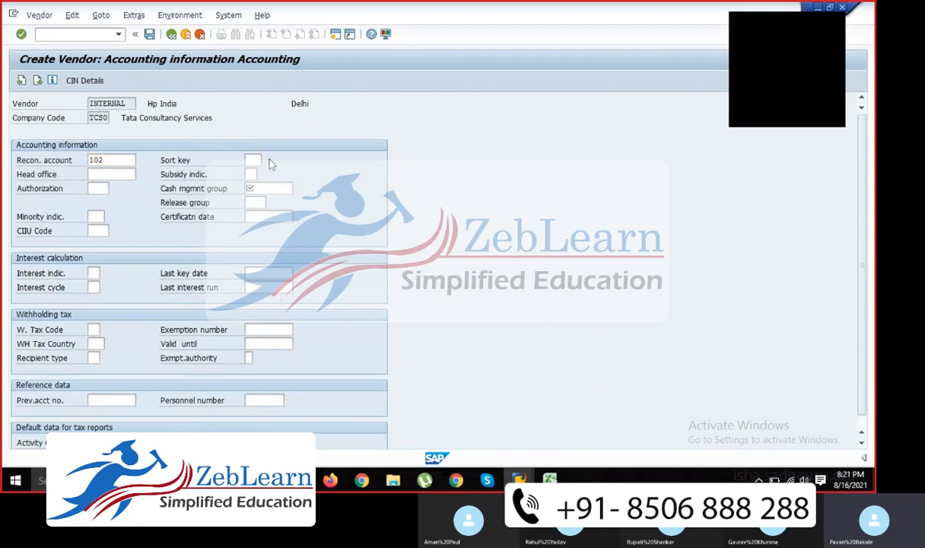
left_click(261, 160)
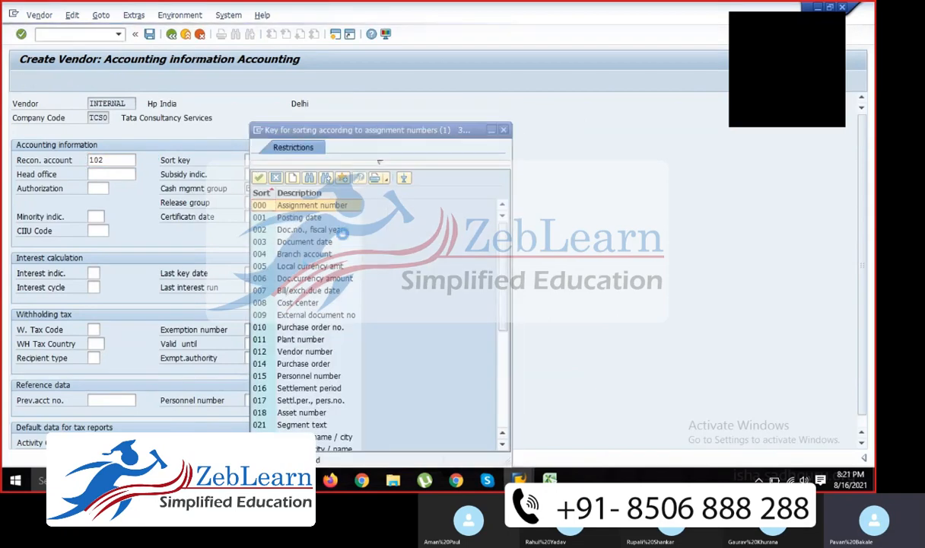
scroll(330, 204, "down", 2)
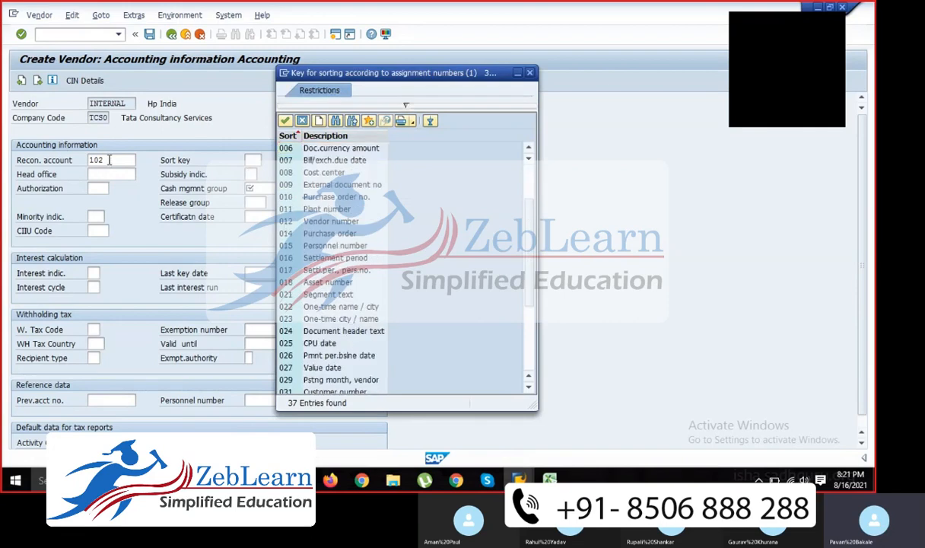
scroll(305, 251, "down", 1)
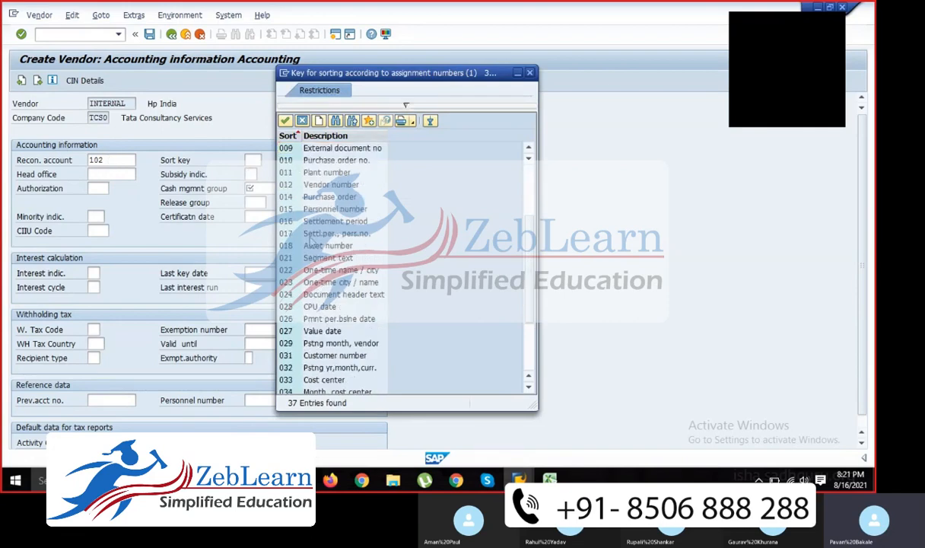
double_click(308, 187)
Step: Set the vendor's cash management group to A2 (Foreign payments) and save the new vendor
left_click(257, 188)
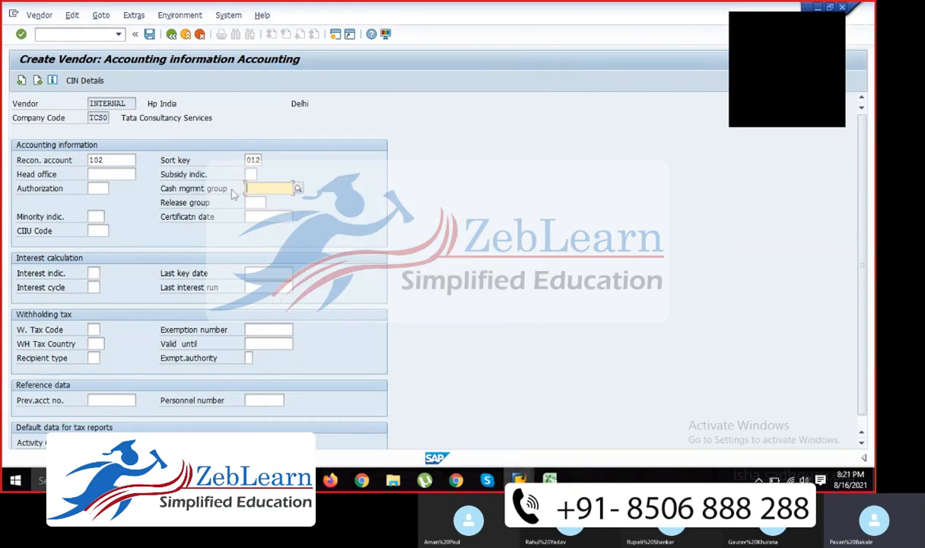
left_click(297, 188)
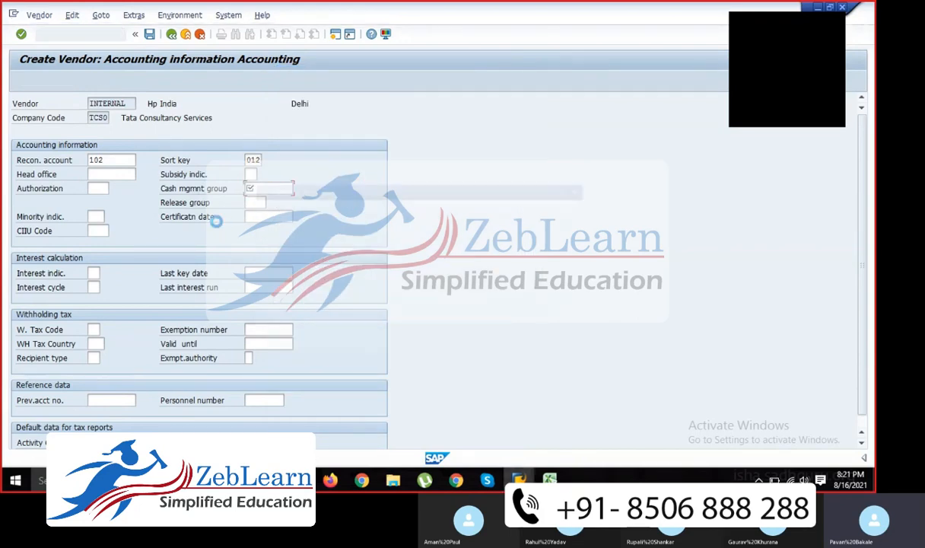
left_click(311, 166)
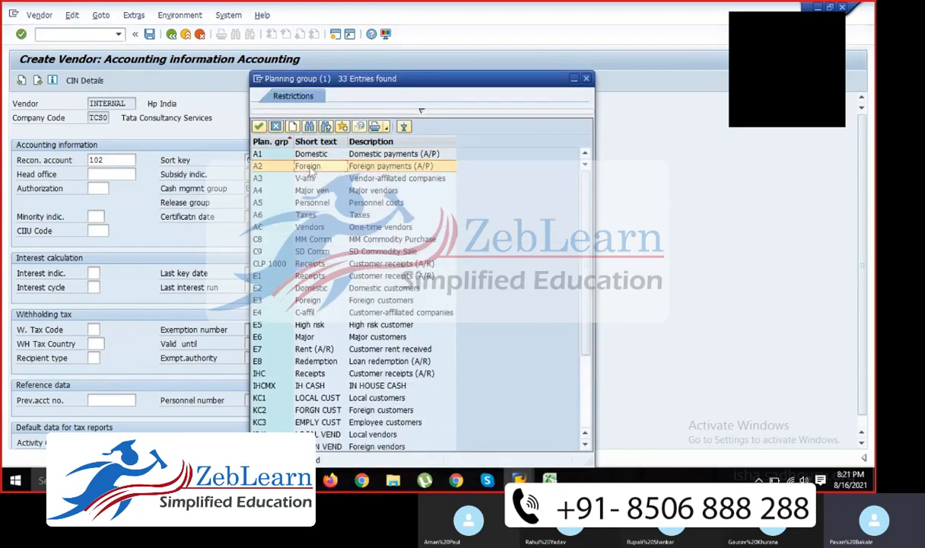
double_click(311, 164)
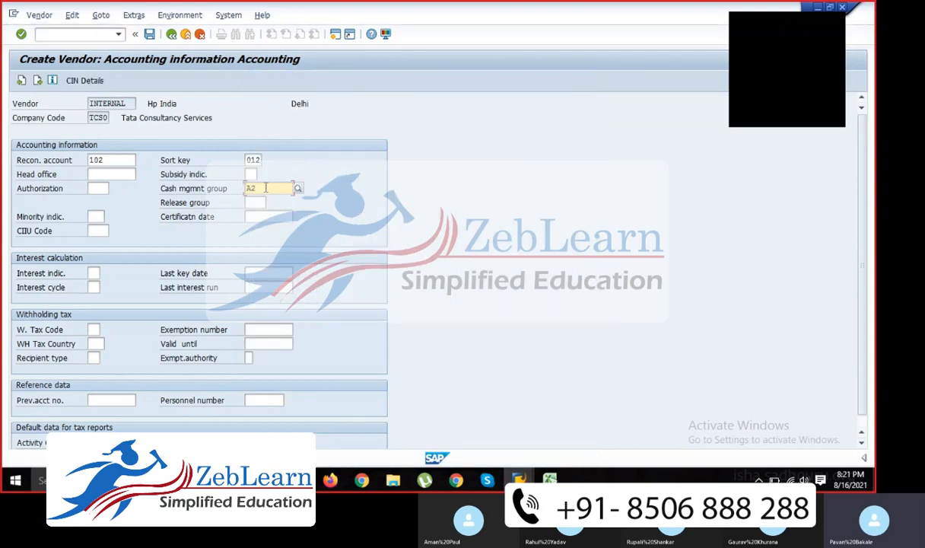
left_click(150, 34)
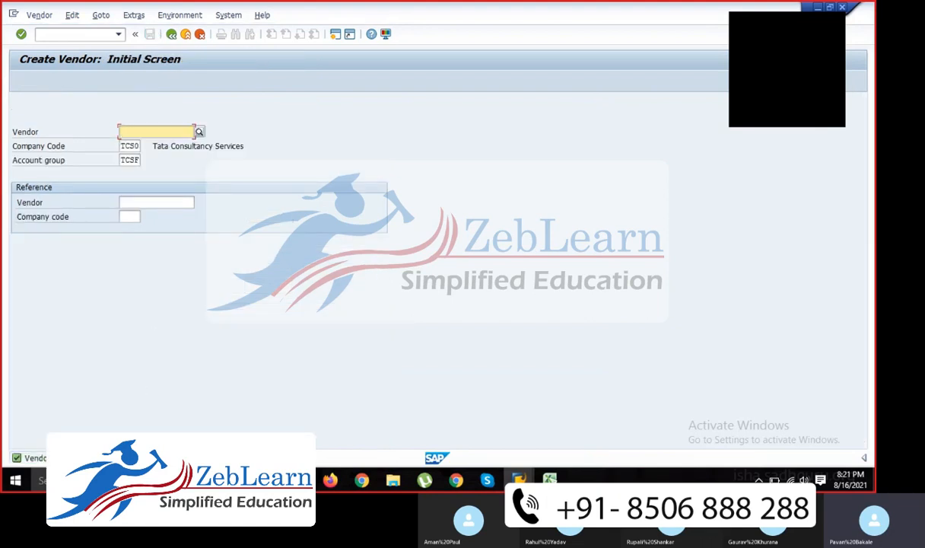
Step: Leave vendor creation and open the FK02 transaction for changing vendor master records
left_click(171, 34)
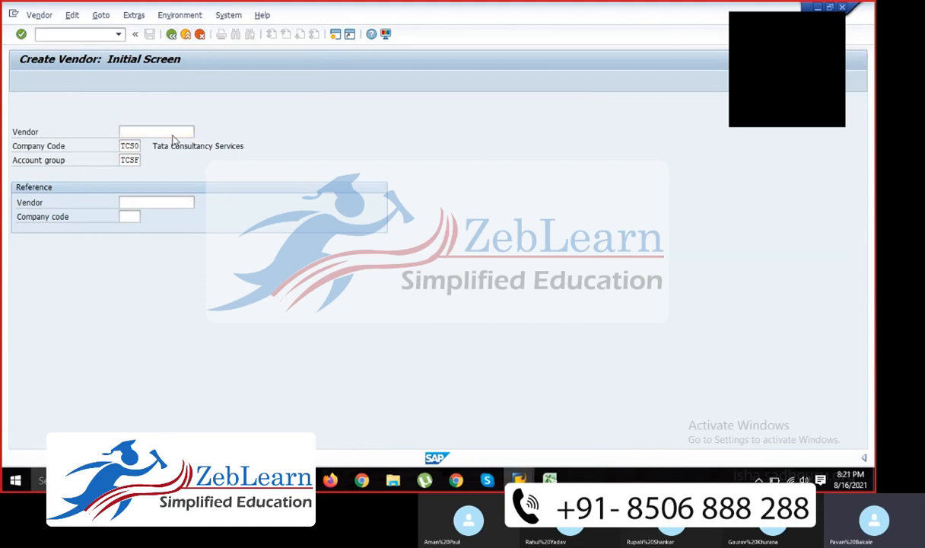
left_click(120, 291)
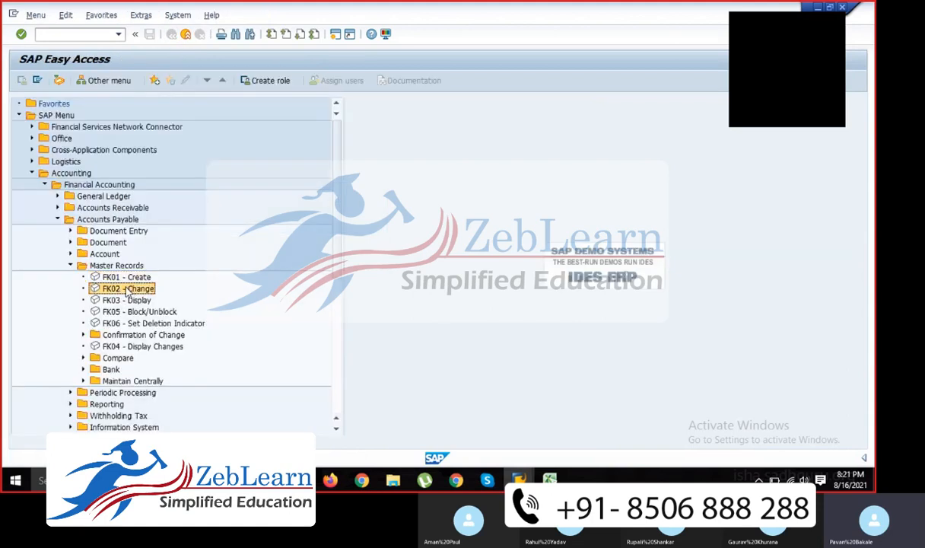
double_click(124, 295)
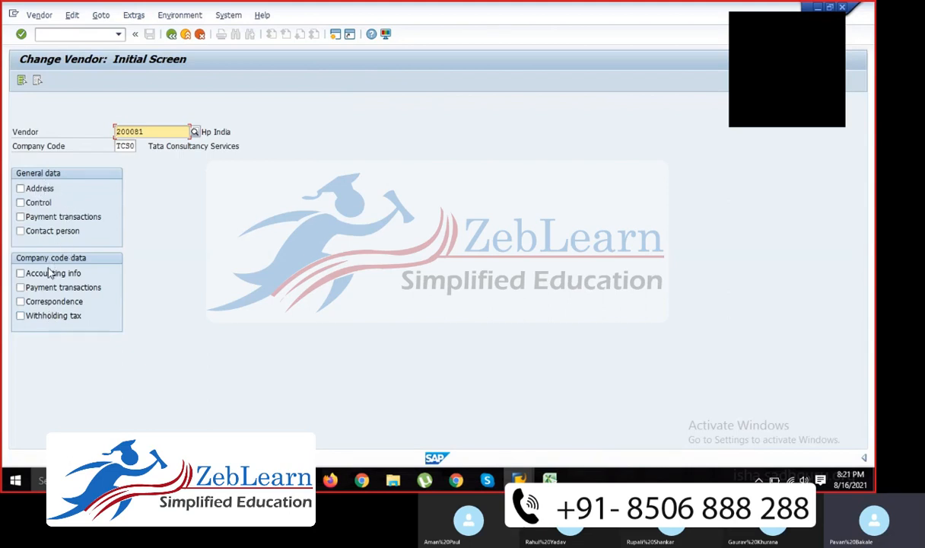
Step: Look up the vendors of company code TCS0 and choose Hp India as the vendor to change
left_click(131, 146)
left_click(185, 131)
key("Return")
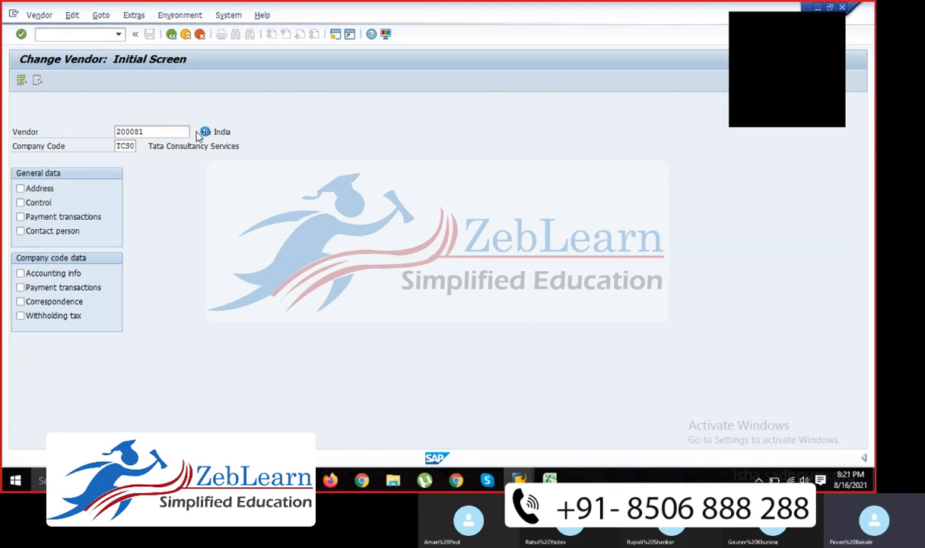
key("Return")
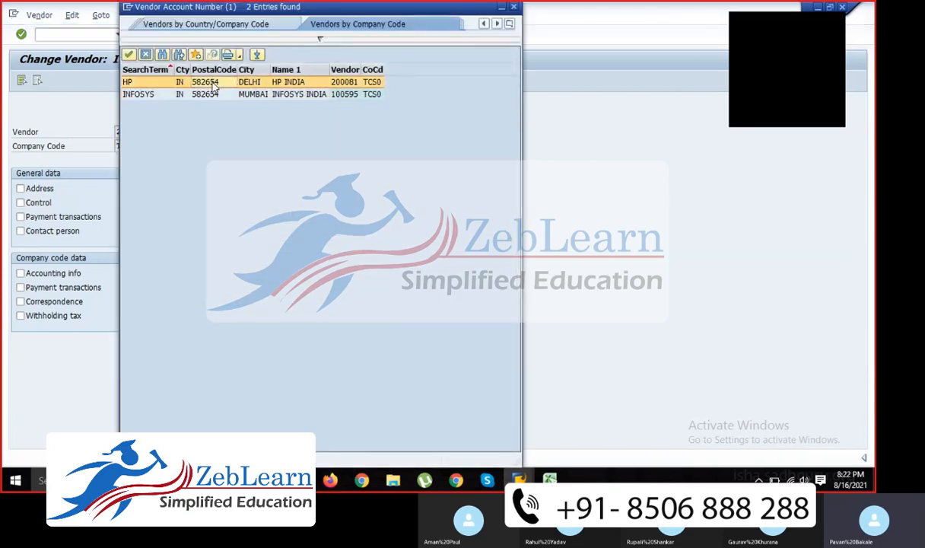
double_click(206, 83)
Step: Include all general data views plus the accounting info, payment transactions and correspondence views of the company code data
left_click(35, 188)
left_click(34, 202)
left_click(35, 217)
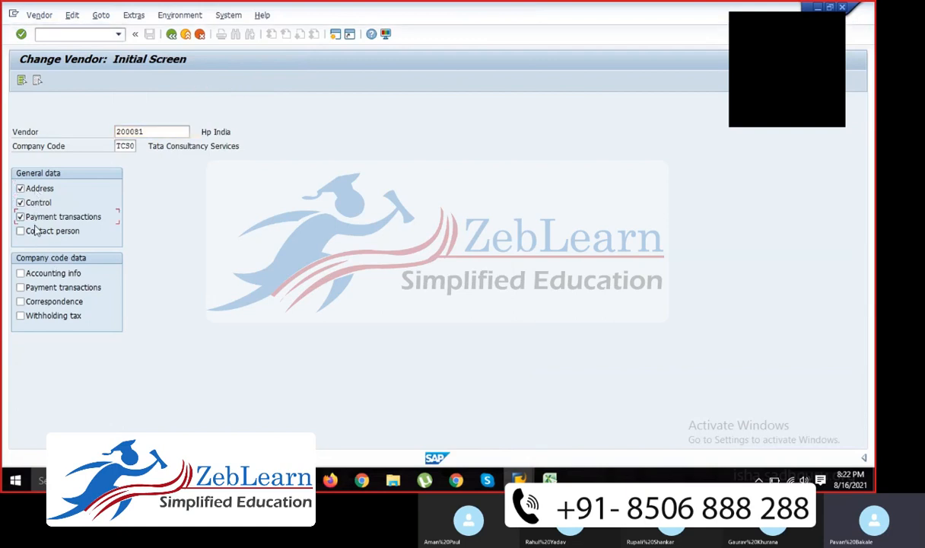
left_click(34, 230)
left_click(34, 273)
left_click(38, 287)
left_click(38, 301)
Step: Go through the Hp India vendor's data views up to the accounting information, save and leave the transaction
key("Return")
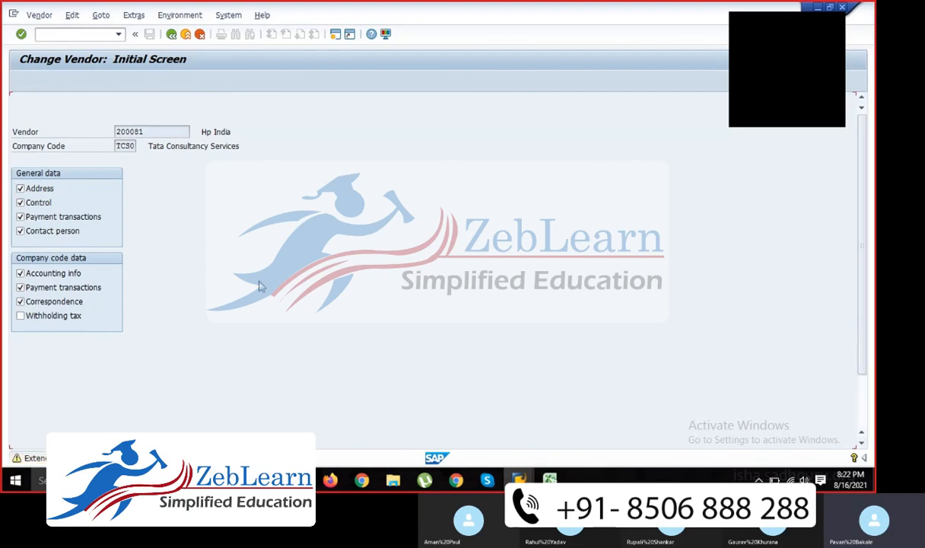
key("Return")
key("Return")
key("Return")
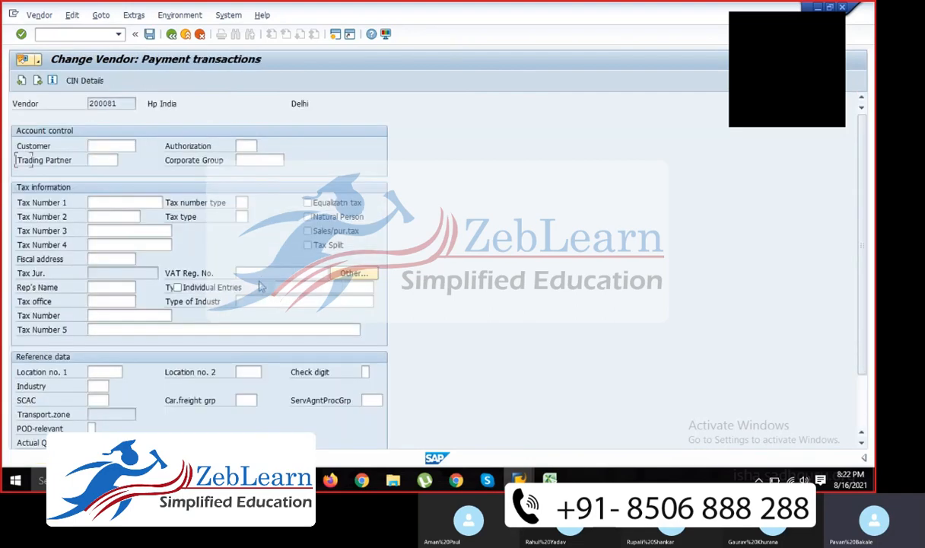
key("Return")
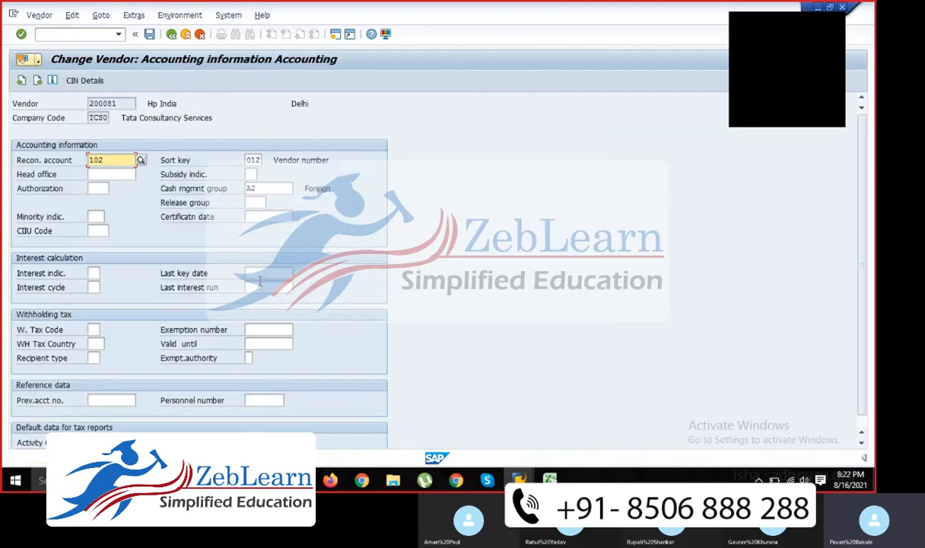
key("ctrl+s")
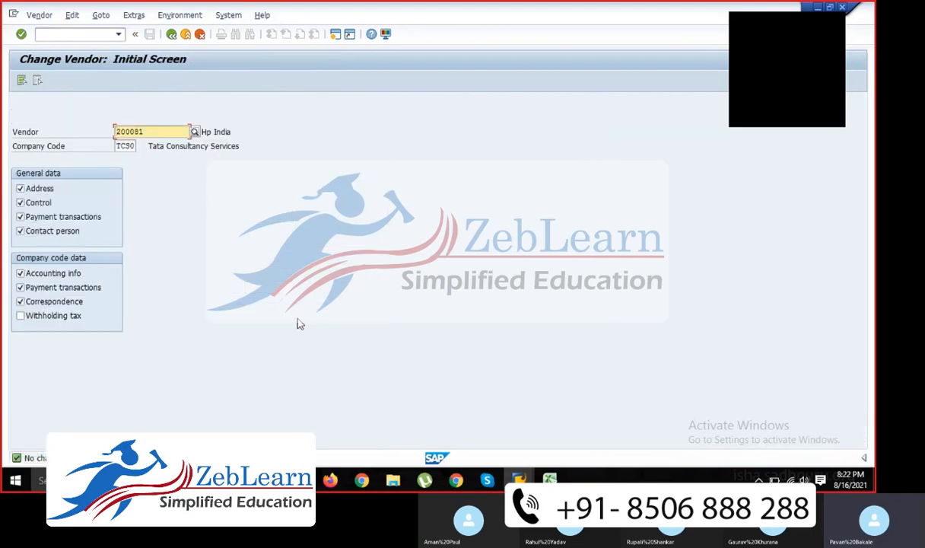
left_click(171, 33)
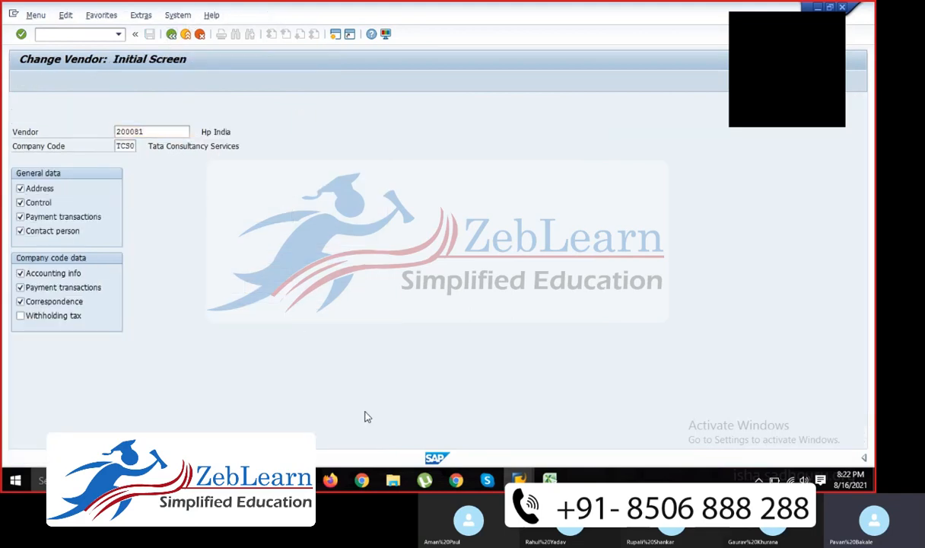
Step: Switch to Word and review the notes on customer and vendor groups, FS00 linking, and FD01 and FK01 name creation
left_click(299, 480)
scroll(277, 175, "up", 6)
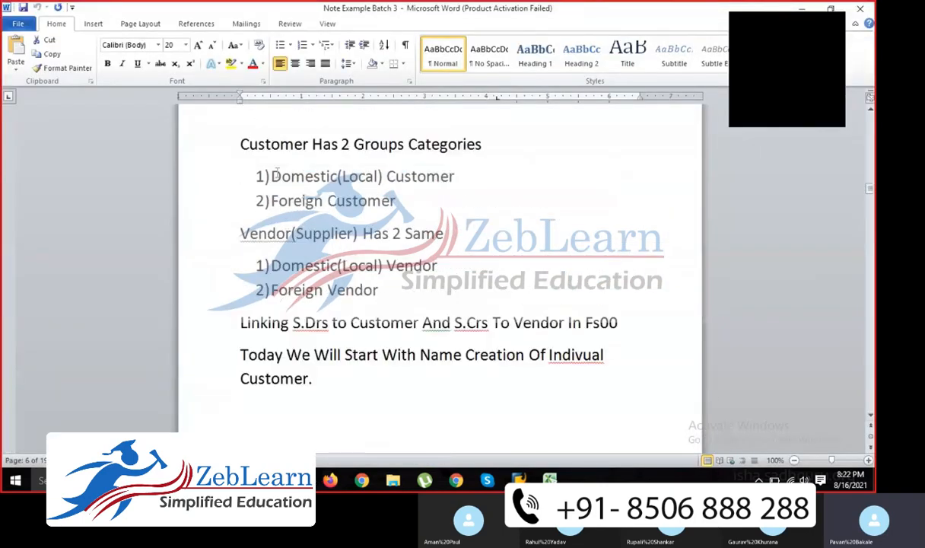
left_click_drag(240, 144, 430, 300)
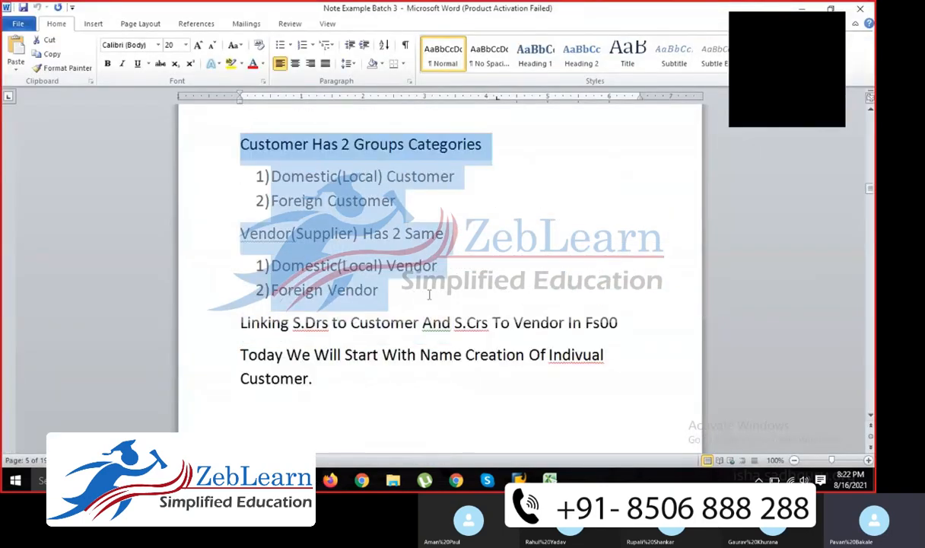
scroll(423, 300, "down", 4)
left_click_drag(243, 144, 444, 265)
scroll(409, 359, "down", 3)
scroll(347, 322, "up", 4)
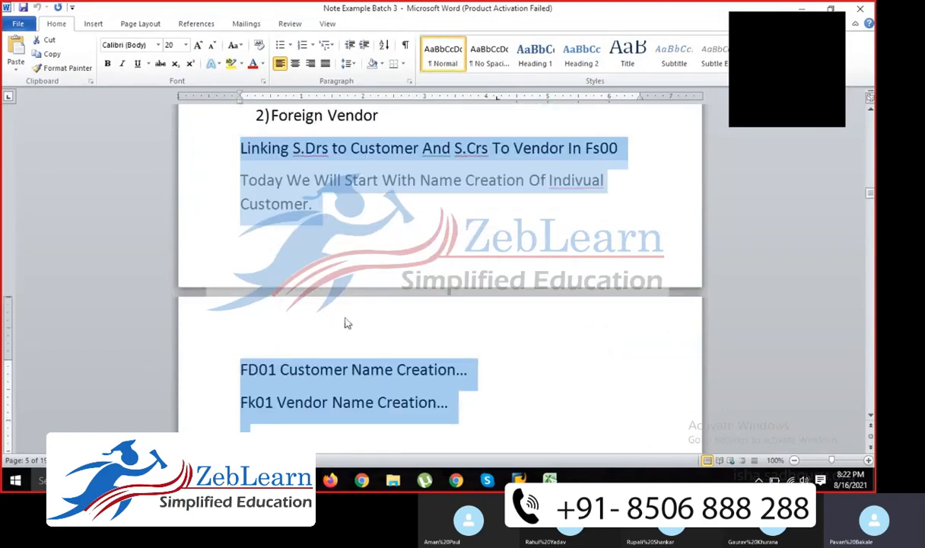
left_click(295, 369)
left_click_drag(295, 369, 504, 374)
left_click_drag(263, 380, 495, 409)
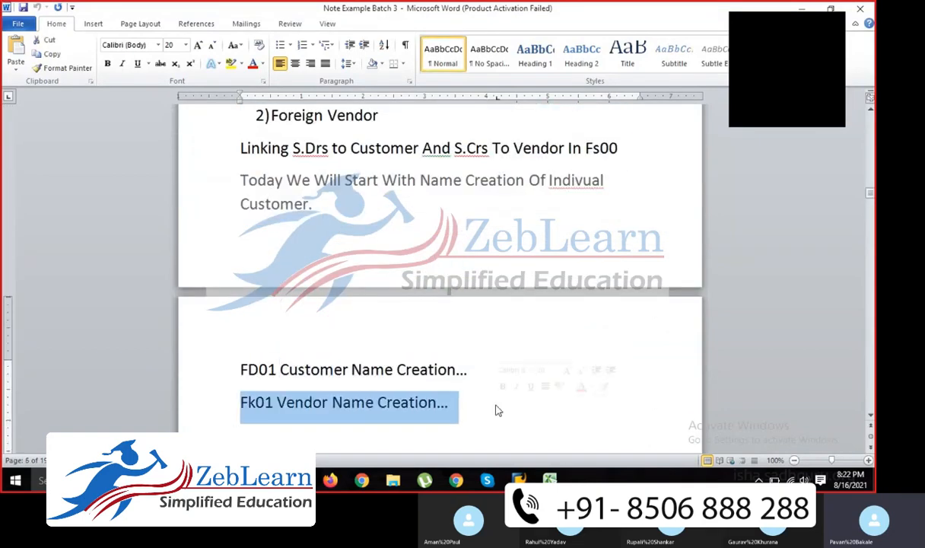
Step: Switch to Skype, check the list of call participants and close it
left_click(487, 480)
left_click(55, 73)
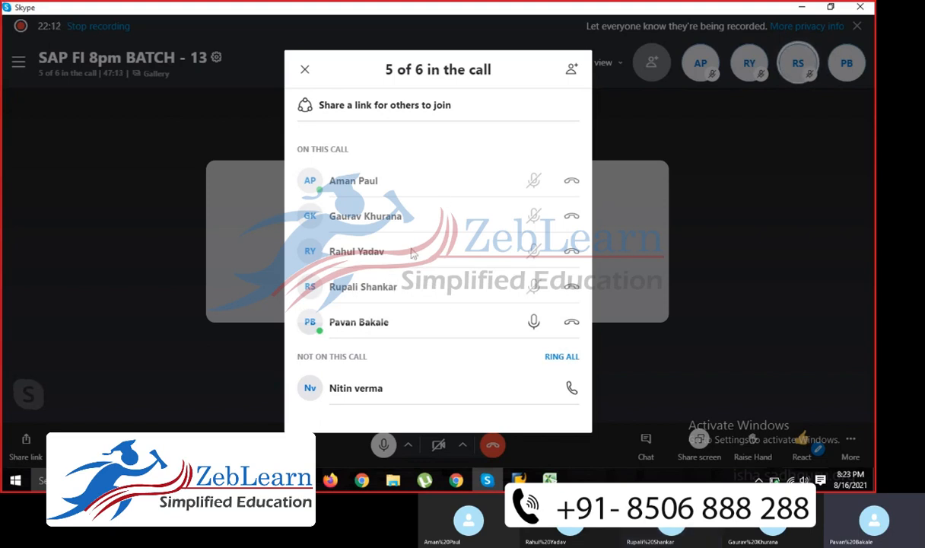
left_click(305, 71)
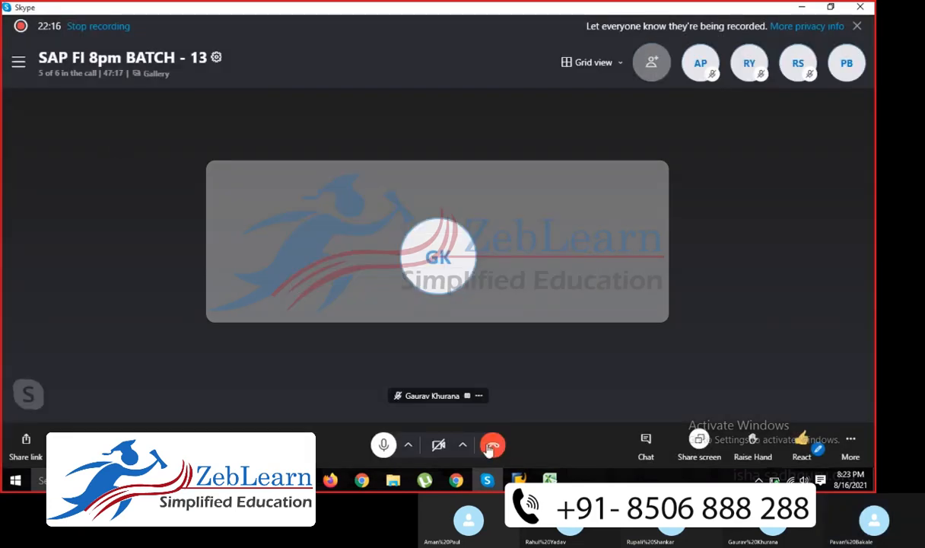